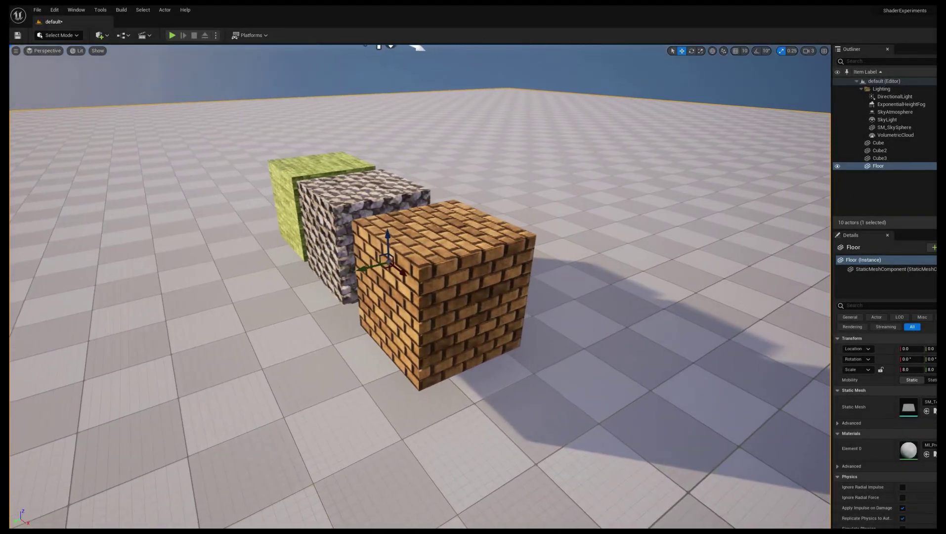
right_click_drag(568, 382, 627, 380)
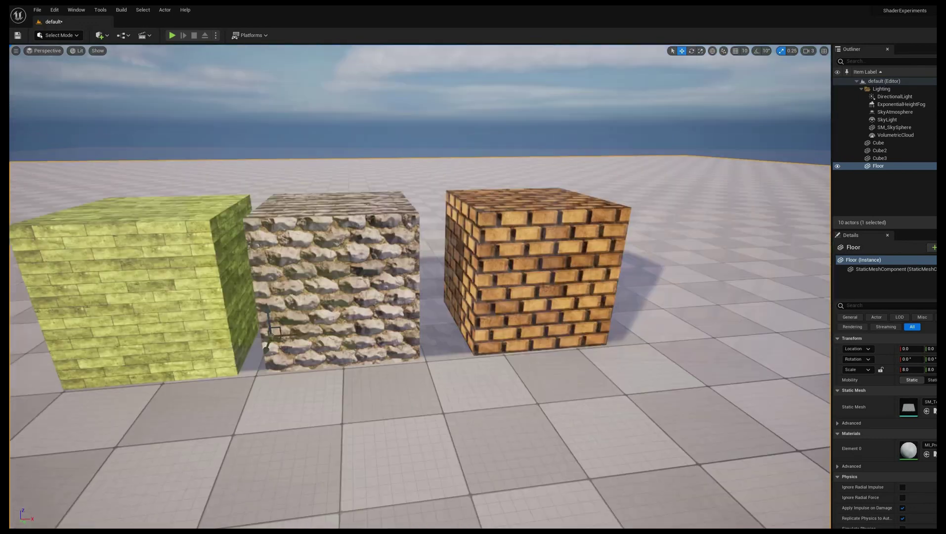
right_click_drag(627, 380, 346, 465)
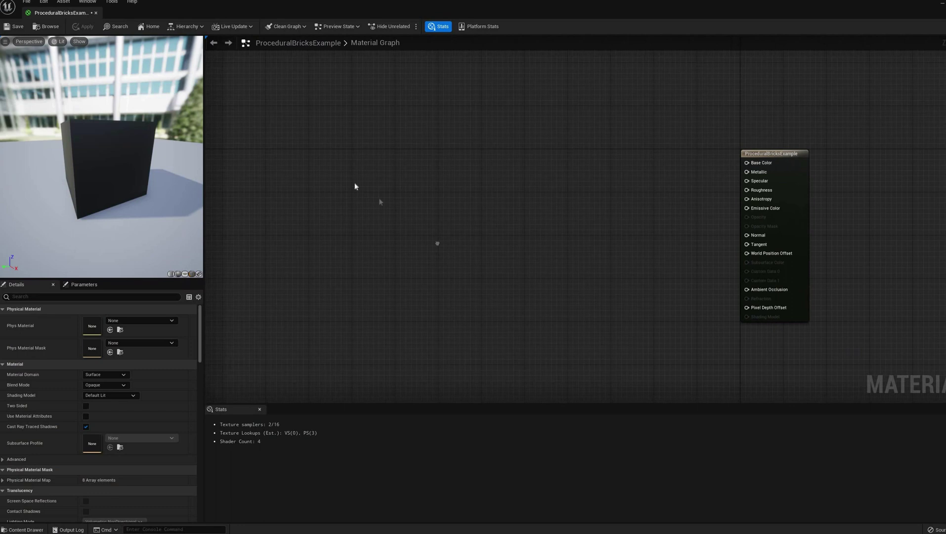
Step: Add a TextureCoordinate node to the material graph, well to the left of the material output node
right_click(352, 183)
type("tex")
left_click(401, 235)
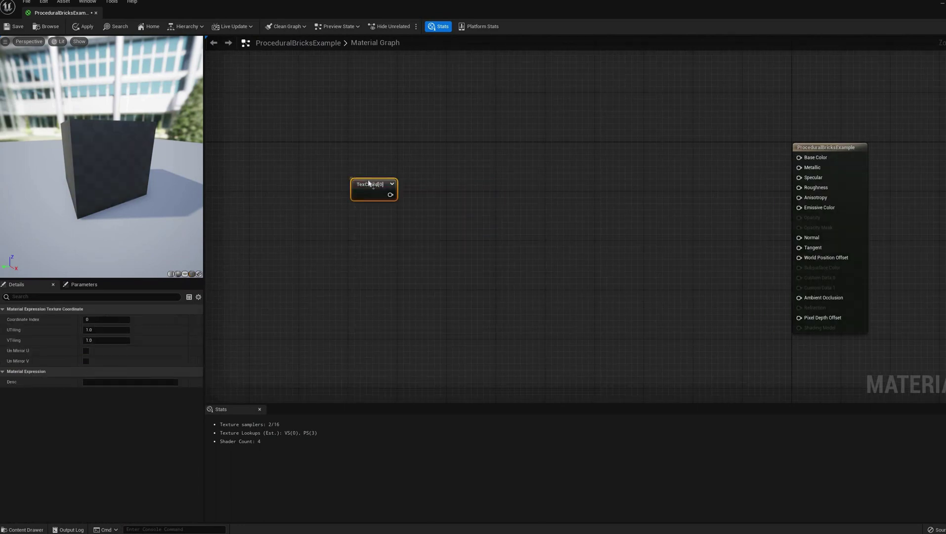
left_click_drag(372, 184, 332, 171)
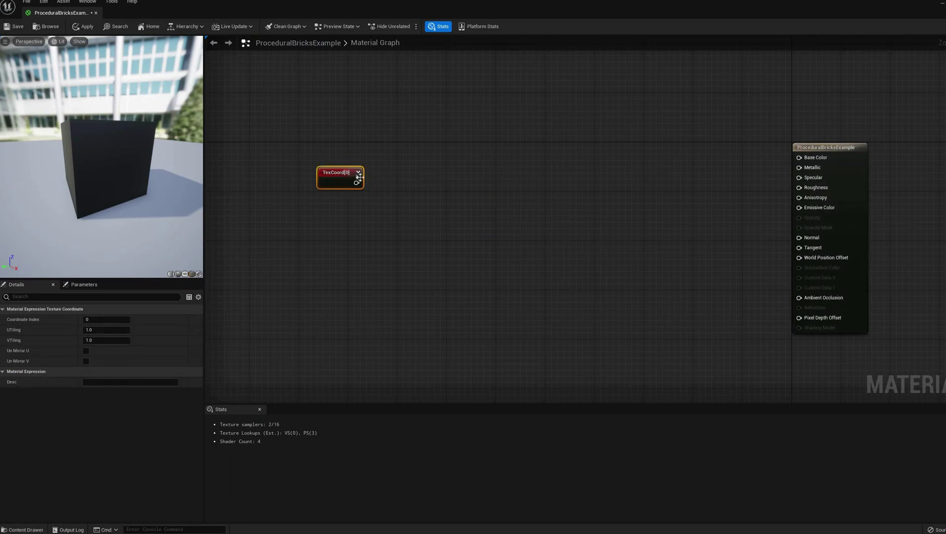
Step: Feed the TexCoord output into a new BreakOutFloat2Components node
right_click_drag(380, 193, 381, 172)
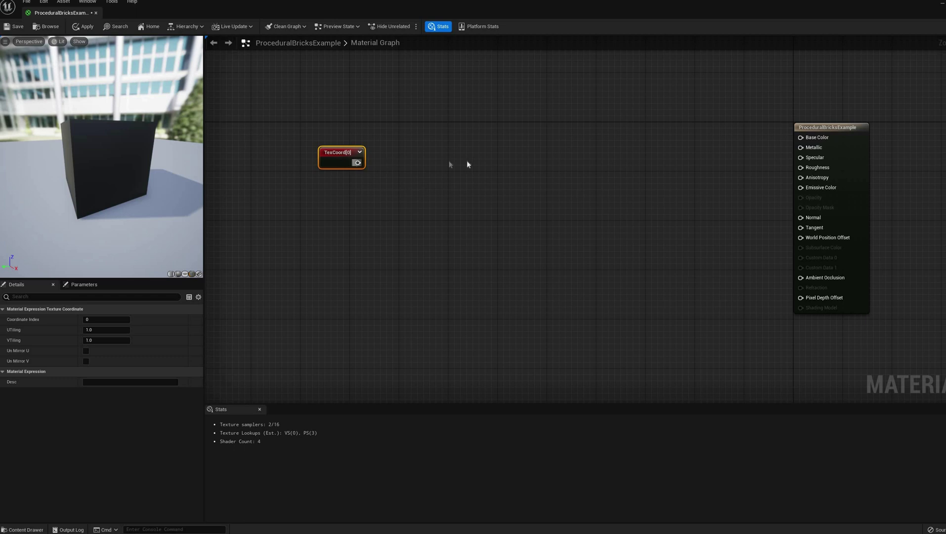
left_click_drag(358, 162, 519, 147)
type("break")
left_click(517, 183)
Step: Add two Multiply nodes, with the R component feeding input A of one and the G component feeding input A of the other
type("mul")
key("Return")
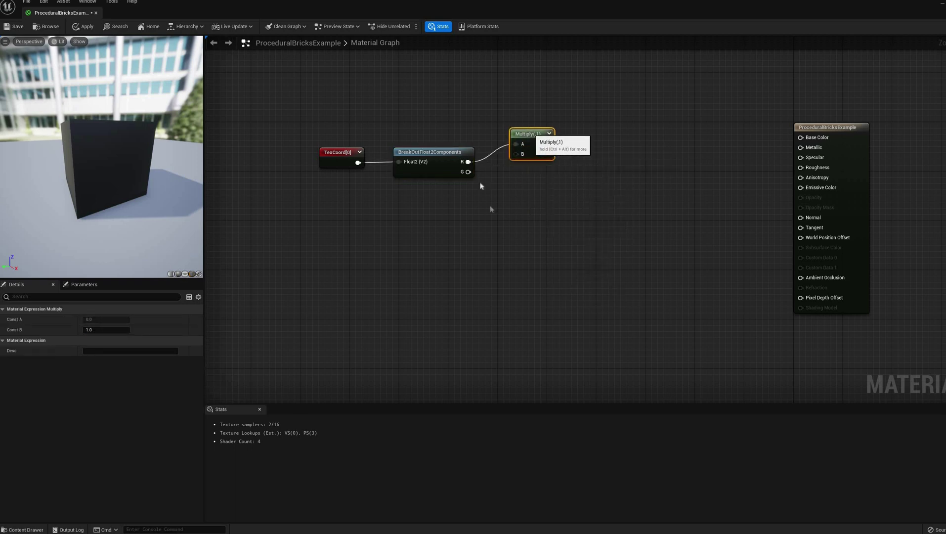
key("ctrl+d")
left_click_drag(468, 172, 529, 186)
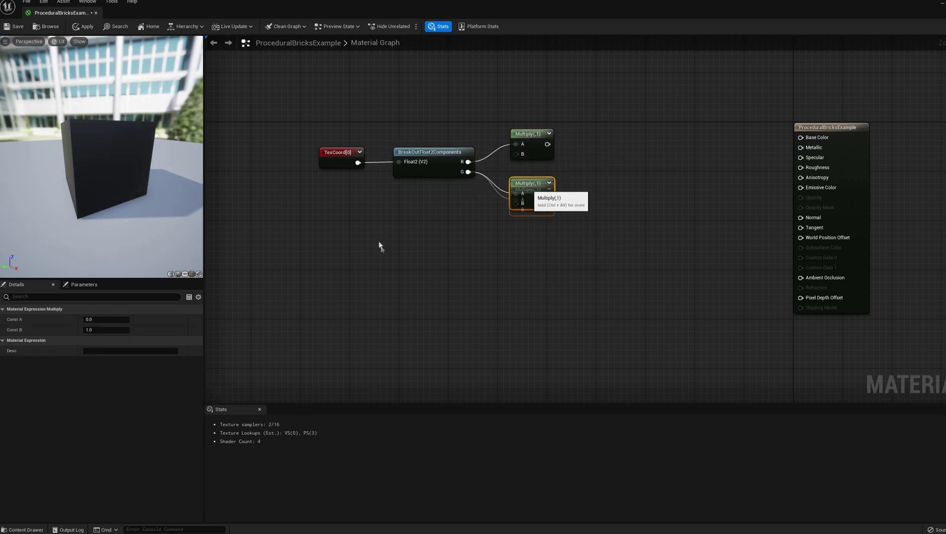
Step: Add a scalar parameter named X_Tiles below the TexCoord node
right_click(330, 214)
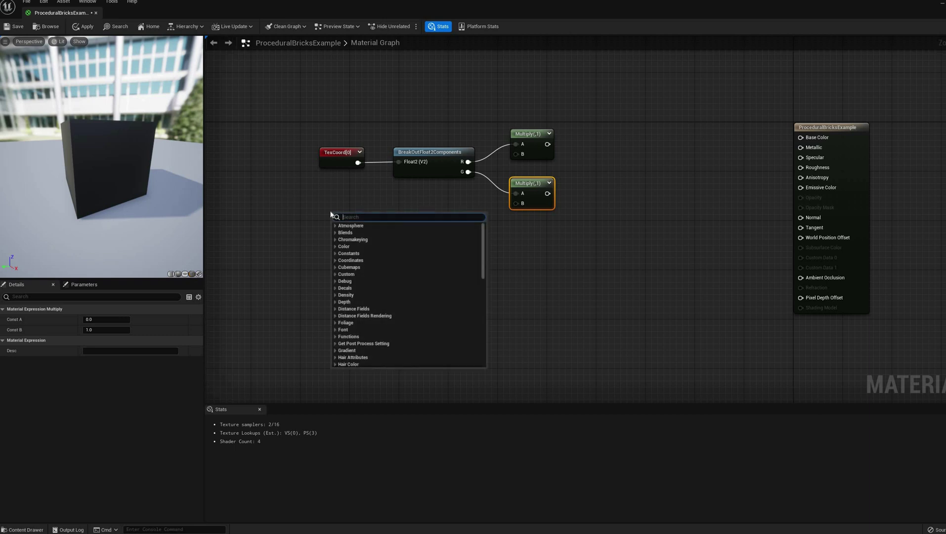
scroll(348, 296, "down", 3)
left_click(352, 306)
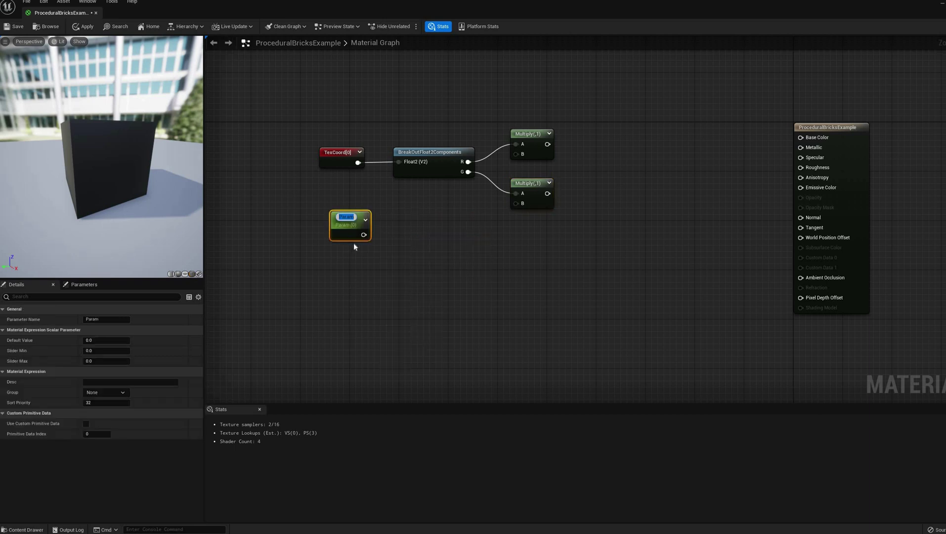
type("X_Tiles")
key("Return")
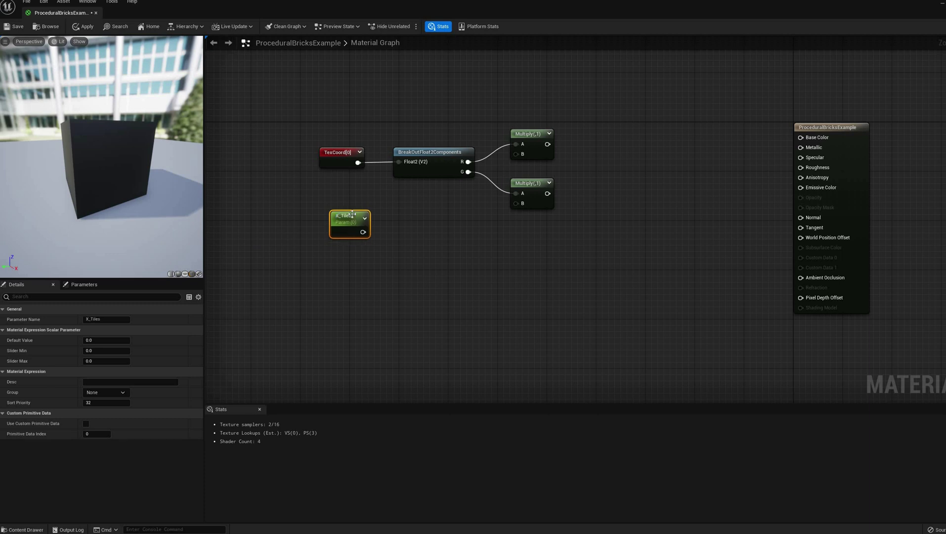
Step: Duplicate the X_Tiles parameter below the original and name the copy Y_Tiles
key("ctrl+c")
key("ctrl+v")
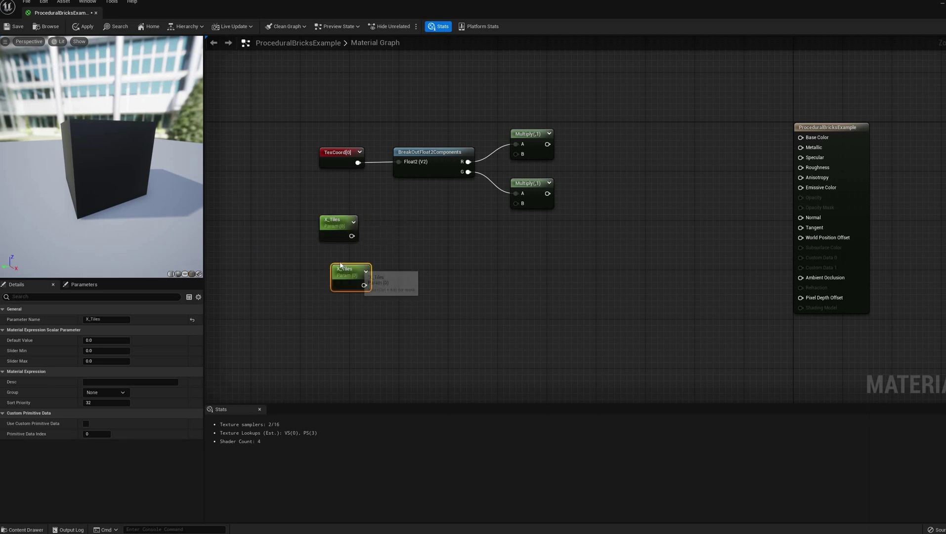
type("Y")
key("Return")
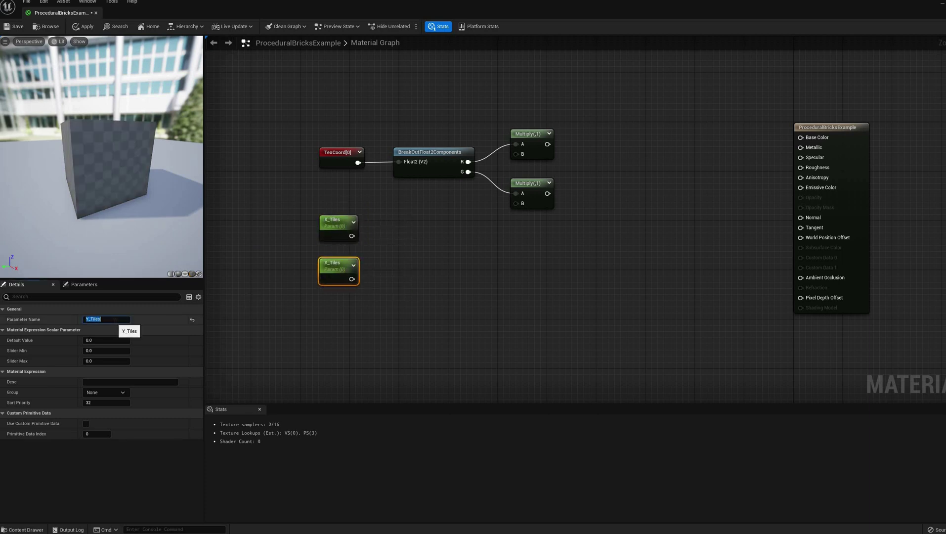
Step: Connect X_Tiles to input B of the upper Multiply node and Y_Tiles to input B of the lower one
left_click_drag(351, 236, 516, 154)
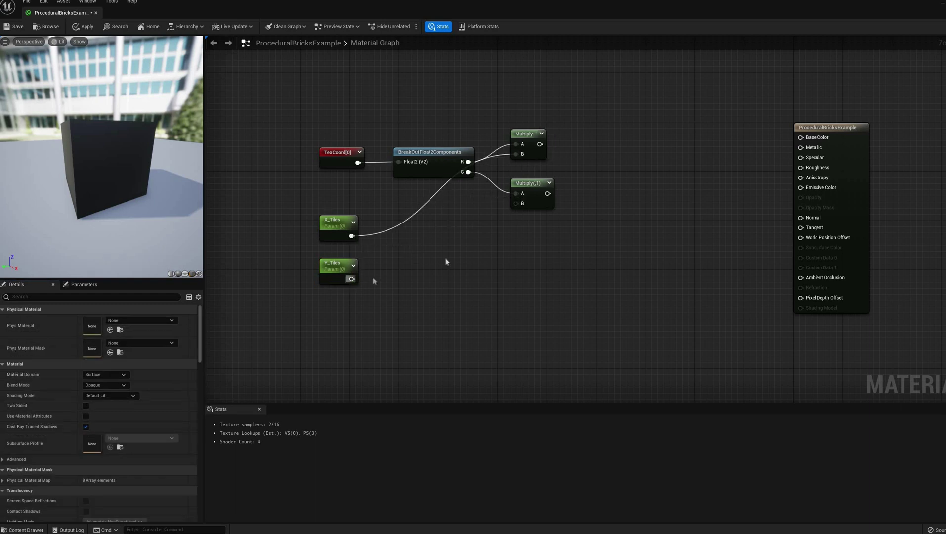
left_click_drag(352, 279, 528, 201)
Step: Expand the upper Multiply node's thumbnail and preview that node on the material's cube
left_click(542, 134)
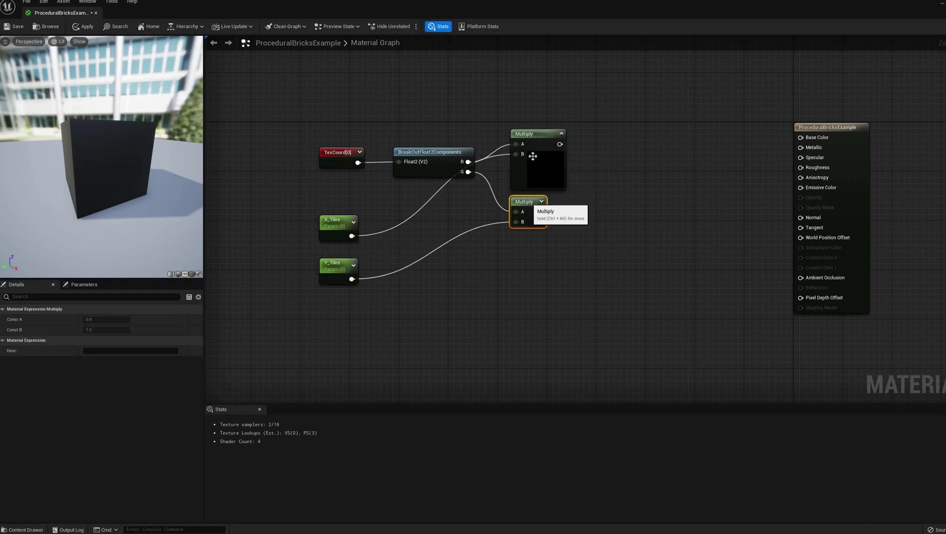
right_click(534, 132)
left_click(567, 144)
Step: Set the default value of X_Tiles to 8 and of Y_Tiles to 16
left_click(335, 225)
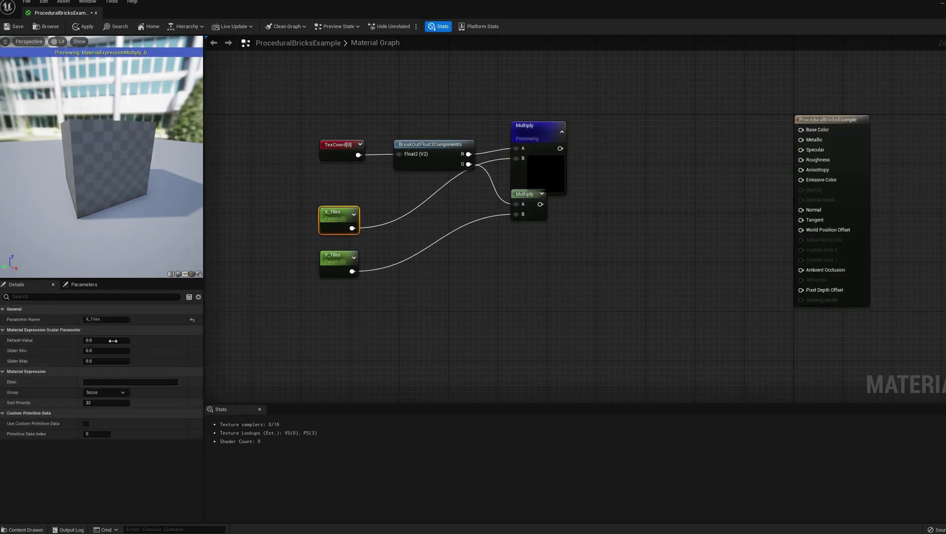
left_click(338, 258)
left_click(105, 340)
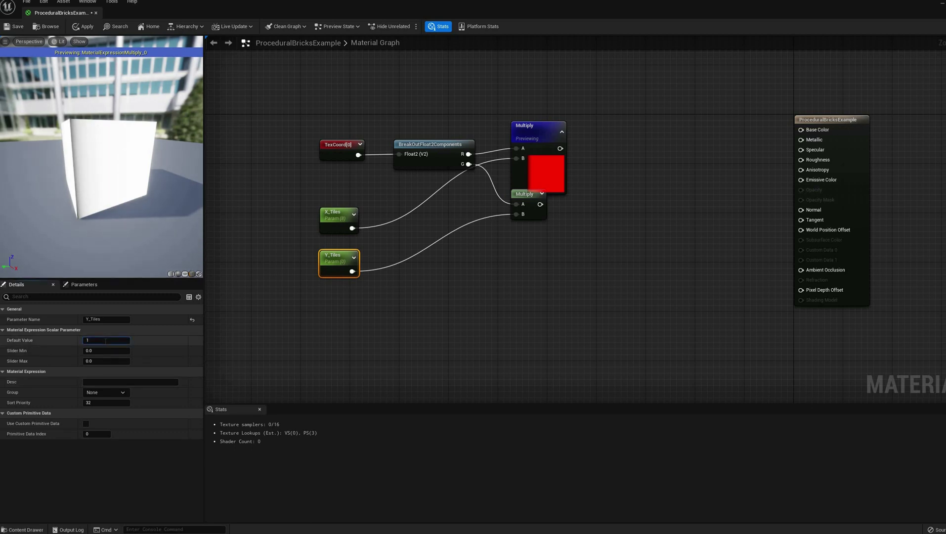
left_click_drag(78, 122, 138, 115)
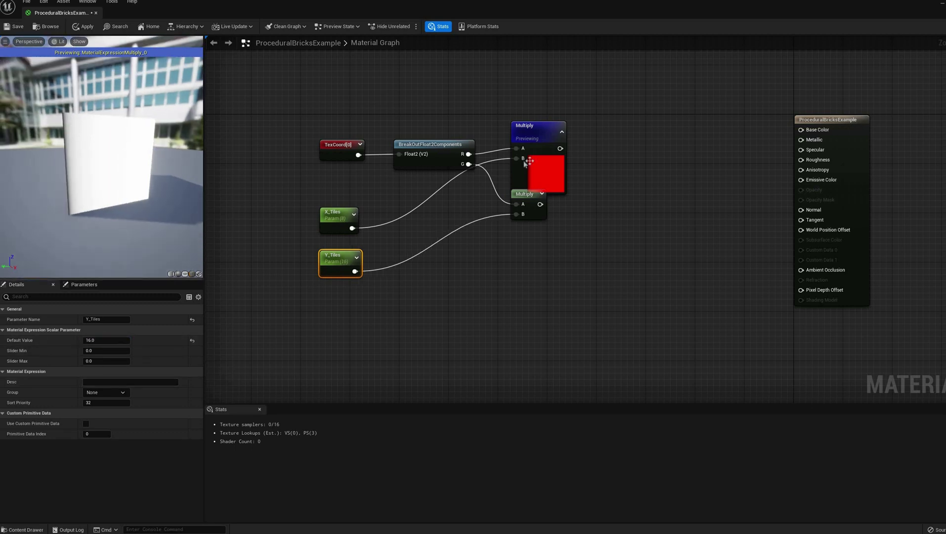
Step: Collapse the upper Multiply node's thumbnail and stop previewing the node
left_click(562, 132)
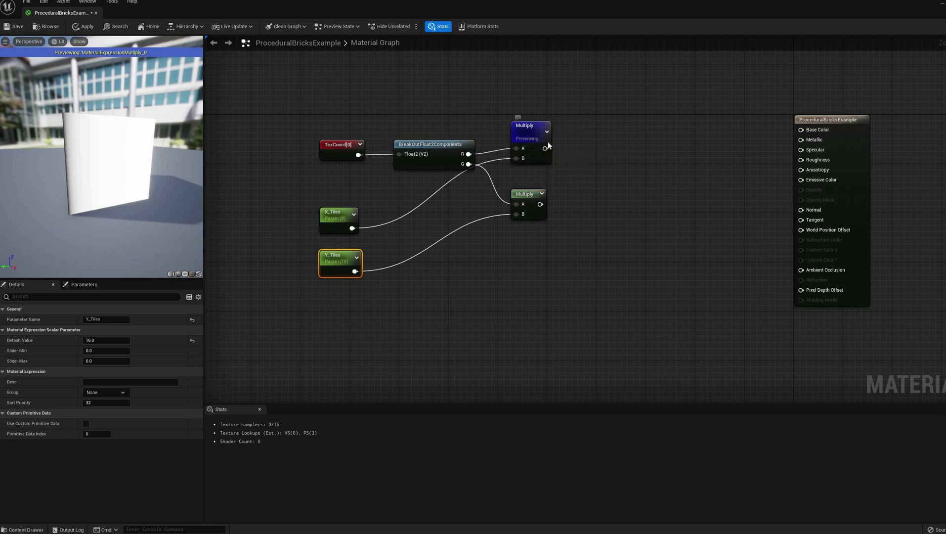
right_click(548, 143)
left_click(618, 154)
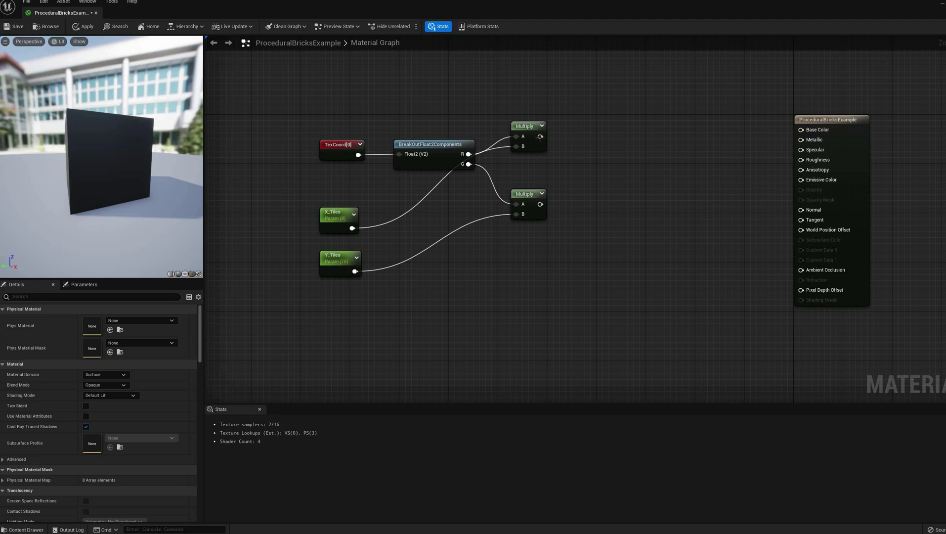
Step: Add a Frac node to the output of each of the two Multiply nodes
left_click_drag(540, 136, 584, 127)
type("frac")
left_click(595, 170)
left_click_drag(540, 204, 575, 213)
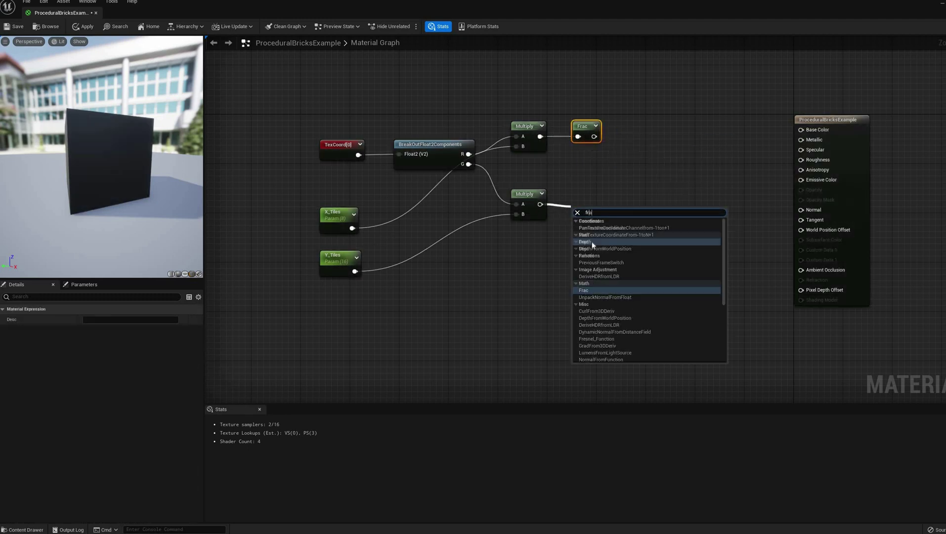
type("frac")
key("Return")
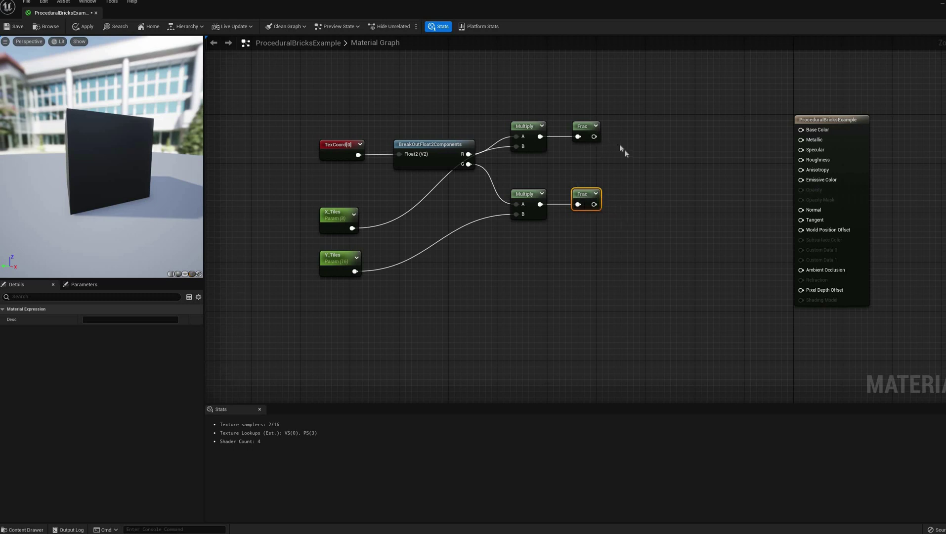
Step: Combine the two Frac outputs in an AppendVector node, with the upper one in A and the lower one in B
left_click_drag(594, 136, 625, 151)
type("app")
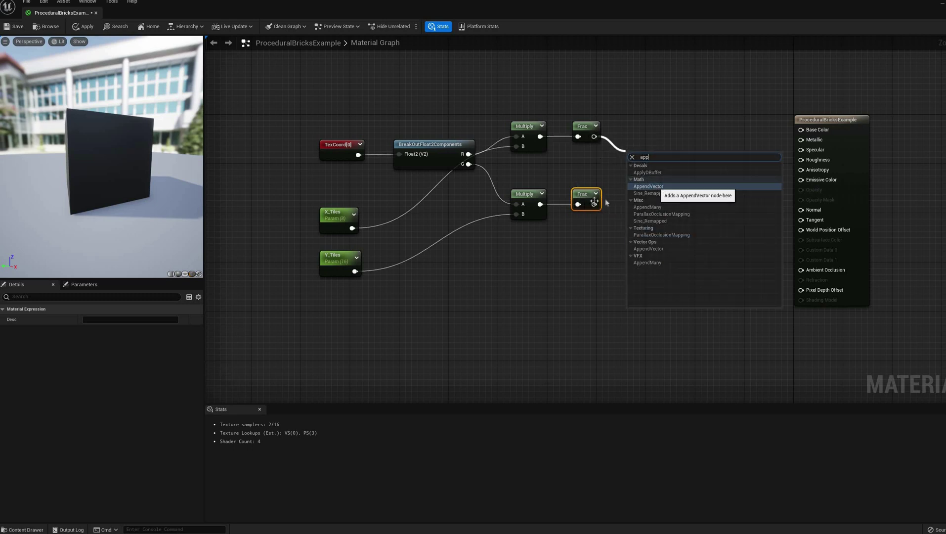
left_click(648, 187)
left_click_drag(594, 204, 631, 176)
Step: Preview the Append node and examine the tiled UV pattern on the front of the cube
right_click(638, 181)
left_click(672, 171)
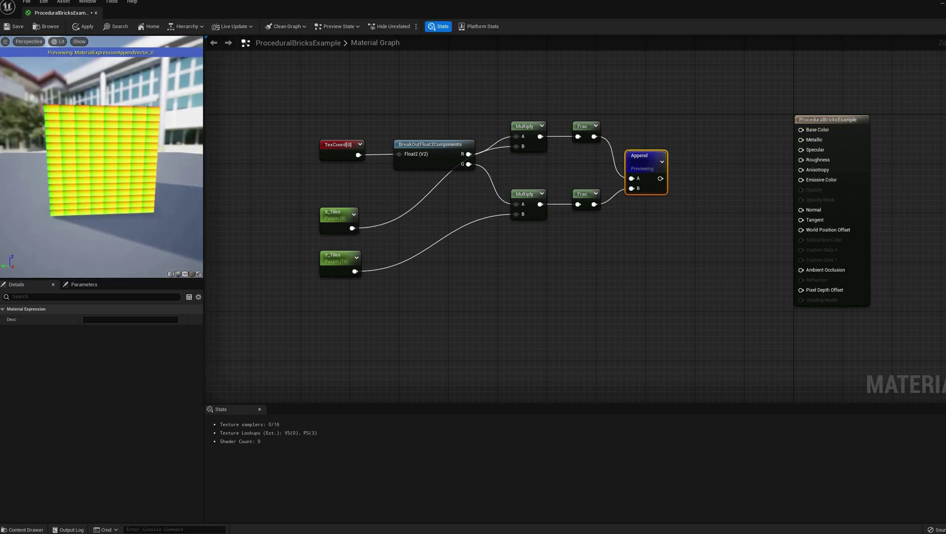
right_click_drag(97, 93, 111, 118)
left_click_drag(96, 93, 133, 93)
right_click_drag(182, 146, 168, 119)
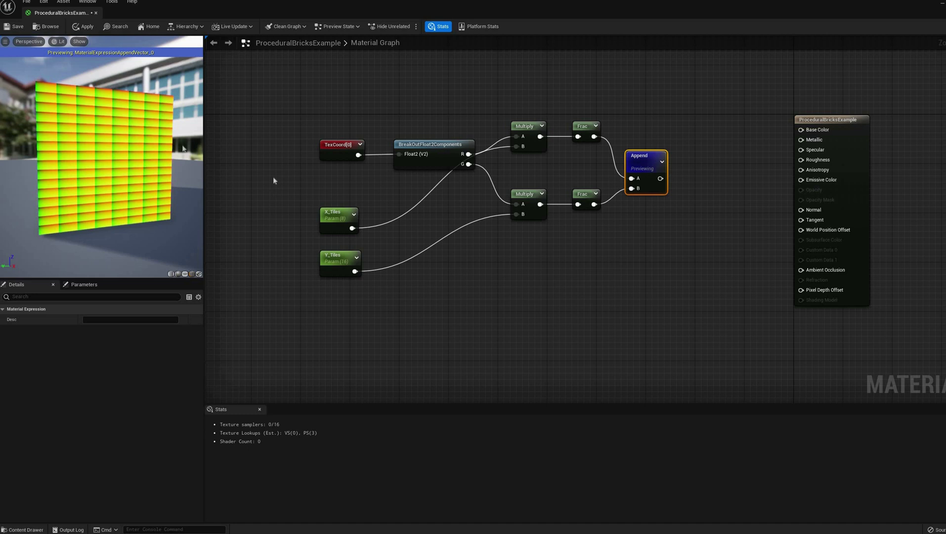
Step: Move the material output node farther right, away from the Append node
right_click_drag(522, 257, 474, 274)
left_click_drag(767, 134, 871, 134)
scroll(575, 300, "down", 1)
right_click_drag(575, 300, 643, 275)
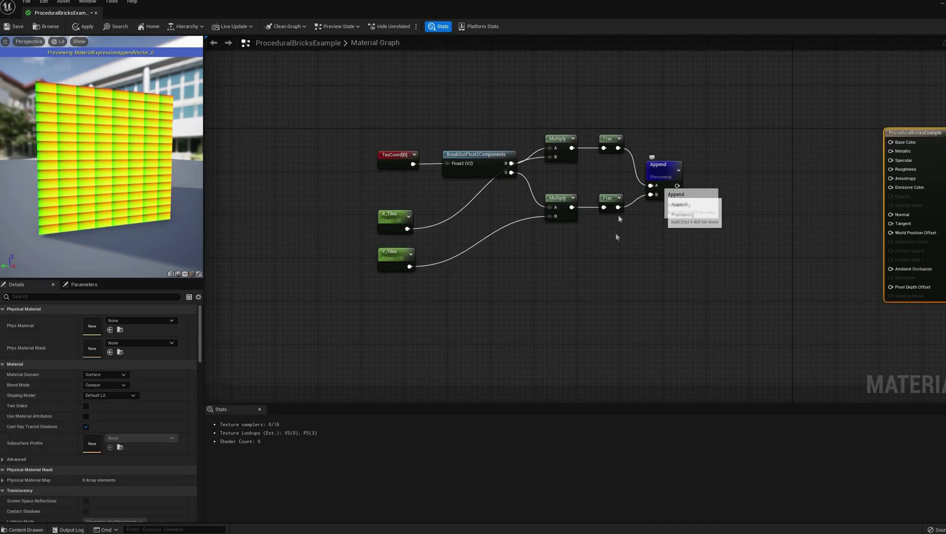
Step: Shift both Frac nodes and the Append node together to the right, leaving space after the Multiply nodes
left_click_drag(616, 232, 681, 124)
left_click_drag(613, 199, 678, 199)
left_click(654, 231)
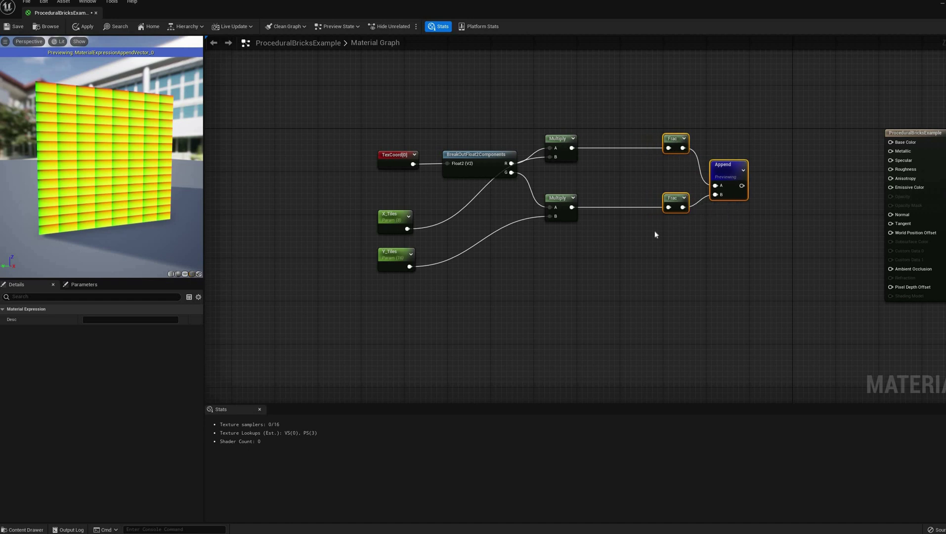
Step: Paste the linked Ceil, constant 2 and Fmod nodes and connect the lower Multiply output to Ceil
right_click_drag(651, 244, 682, 244)
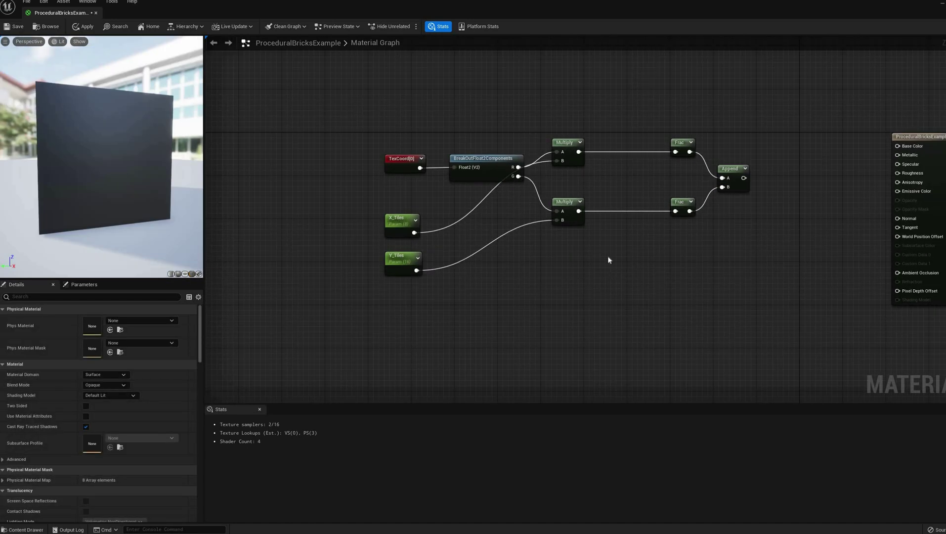
key("ctrl+v")
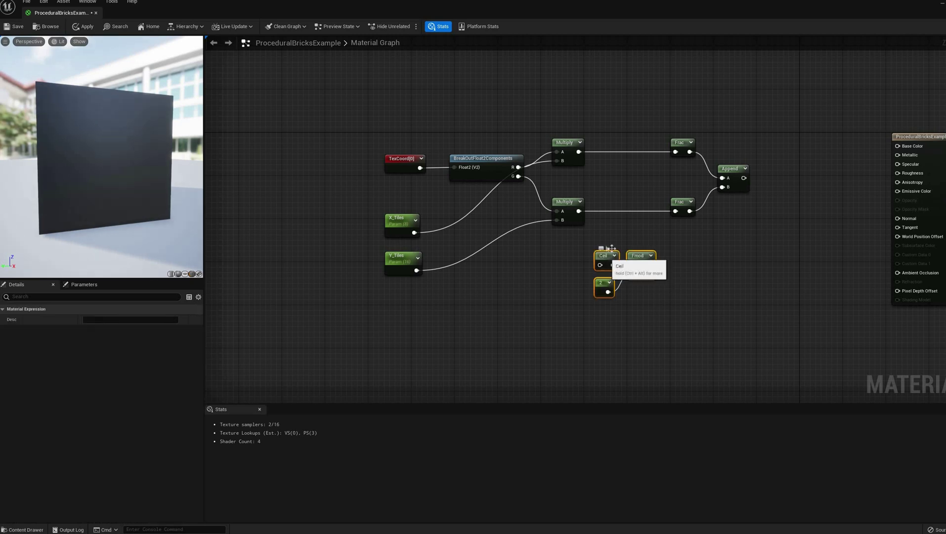
left_click(589, 226)
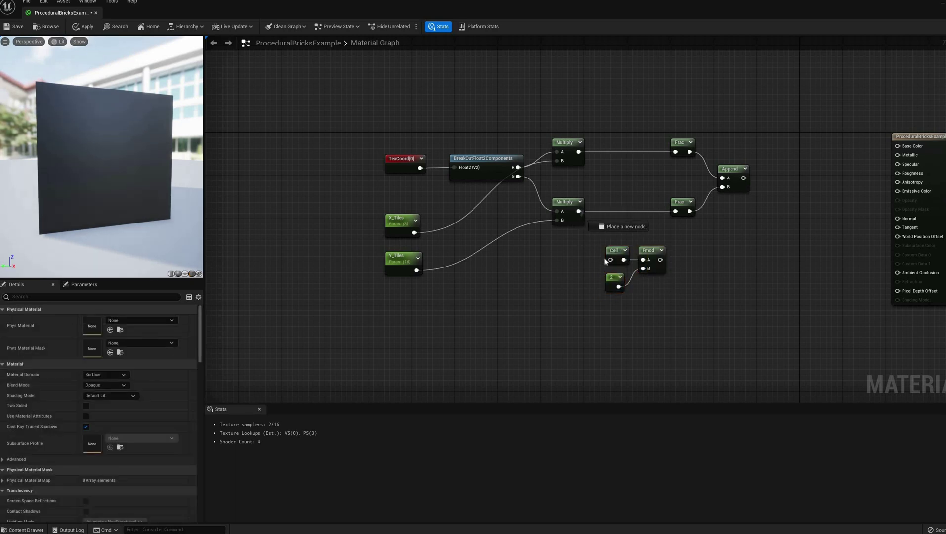
left_click_drag(613, 264, 610, 259)
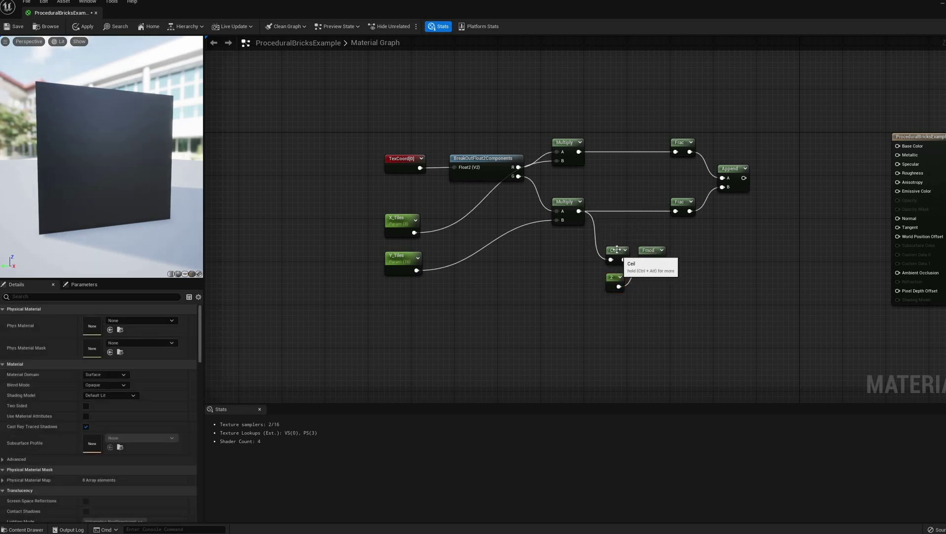
Step: Preview the Fmod node on the material's cube
right_click(644, 255)
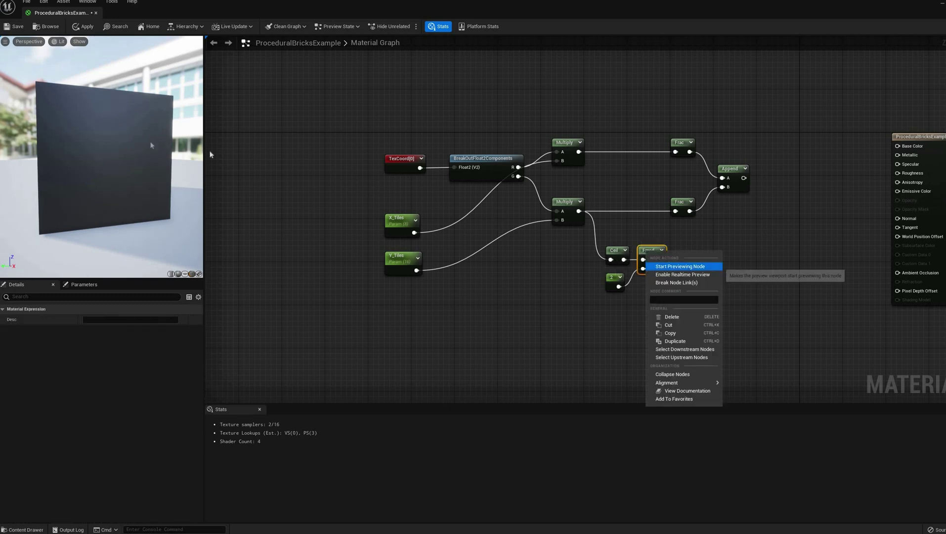
left_click(672, 265)
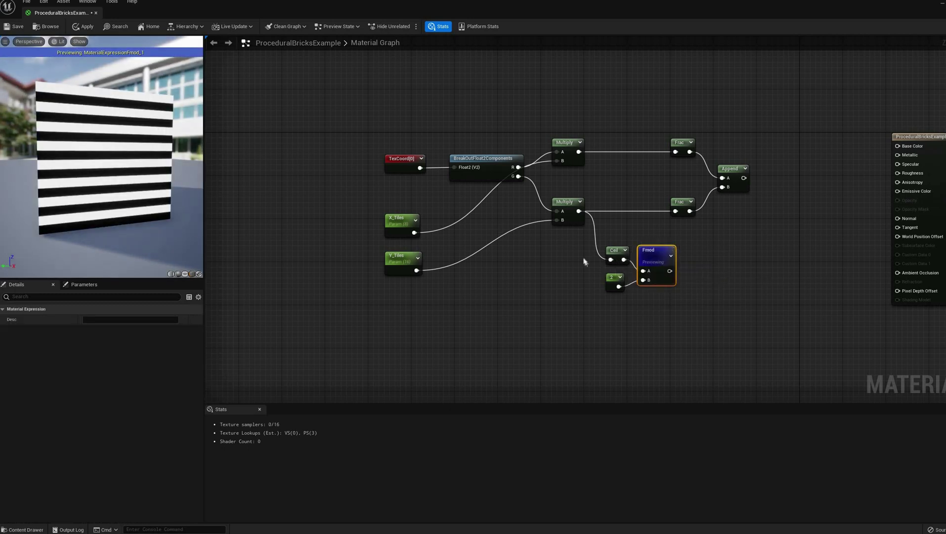
Step: Add a scalar parameter named Offset below the Y_Tiles parameter
right_click(392, 320)
type("scal")
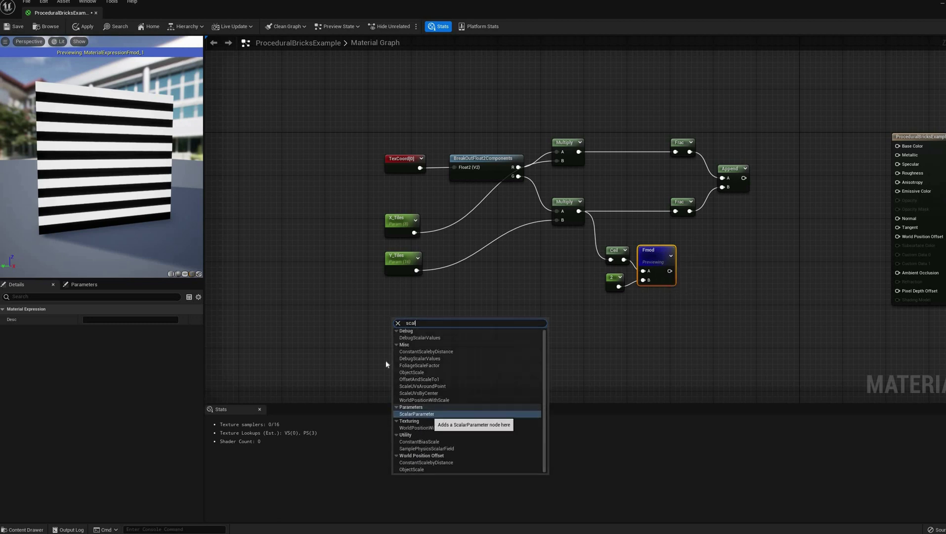
key("Return")
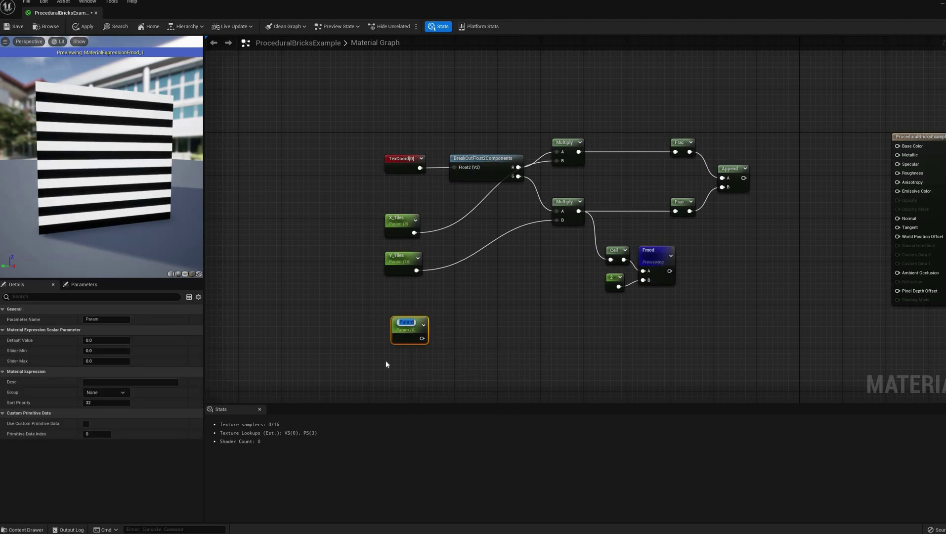
type("0ff")
type("set")
key("Return")
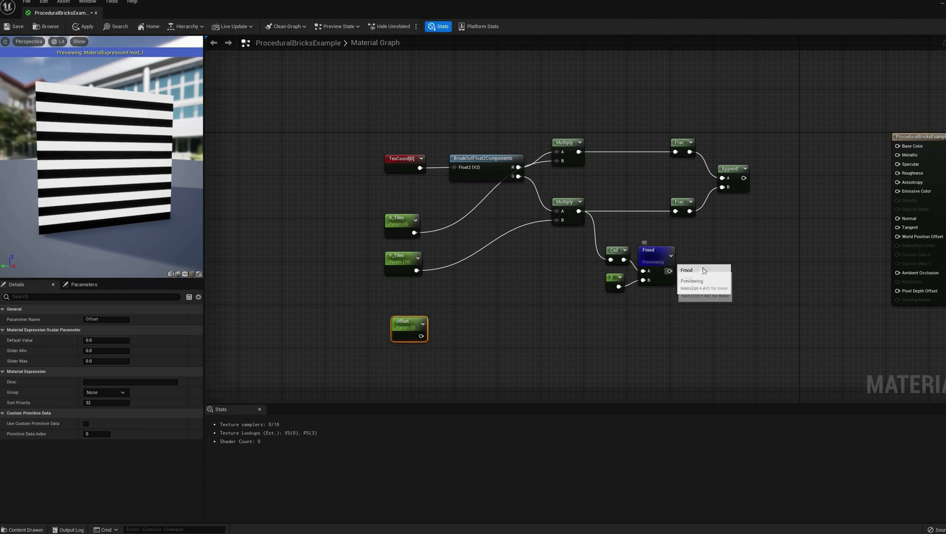
Step: Add a Multiply node fed by the Fmod output in A and the Offset parameter in B
left_click_drag(668, 271, 699, 271)
type("mu")
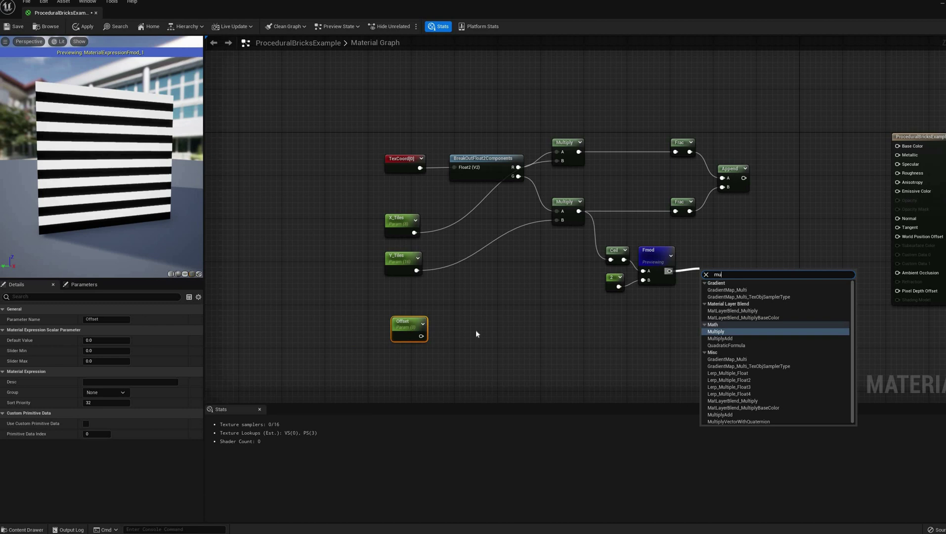
key("Return")
left_click_drag(421, 336, 704, 291)
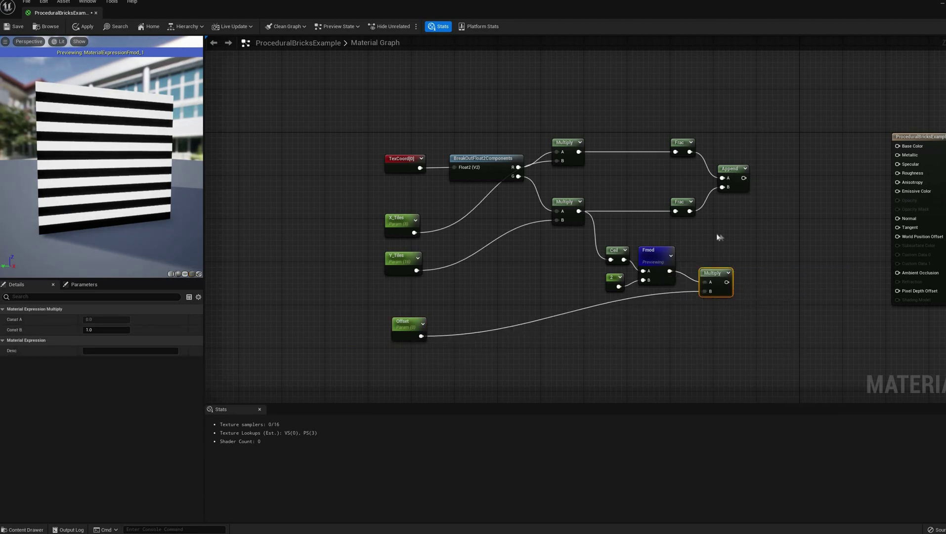
Step: Shift the Ceil, constant 2, Fmod and Multiply group back beneath the tiling Multiply nodes, making room before the Frac and Append nodes
left_click_drag(596, 236, 756, 294)
left_click_drag(610, 251, 556, 255)
left_click_drag(748, 122, 728, 199)
Step: Insert an Add node between the upper Multiply and upper Frac, with the offset Multiply output feeding its B input
left_click_drag(578, 152, 673, 277)
type("add")
left_click(636, 198)
left_click_drag(644, 168, 657, 143)
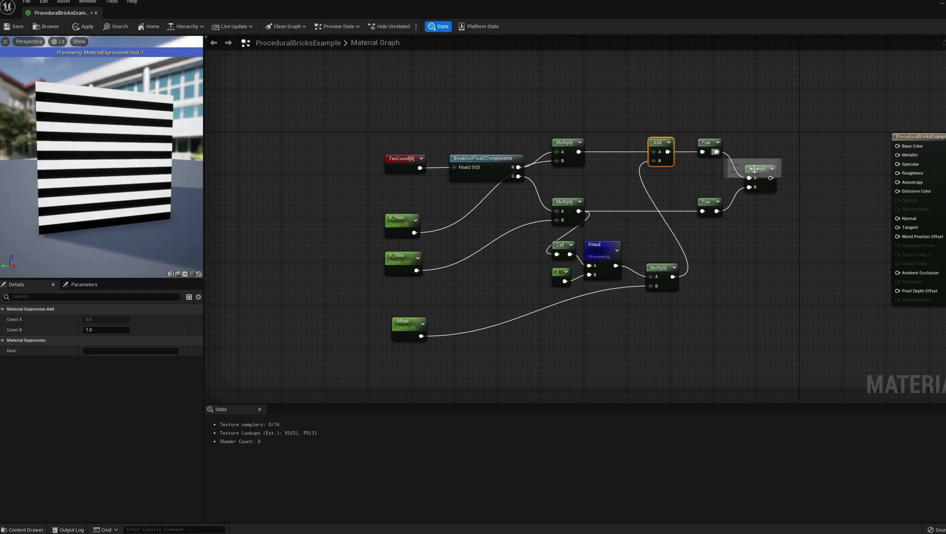
Step: Preview the Append node and set the Offset parameter's default value to 0.5
right_click(774, 192)
left_click(786, 181)
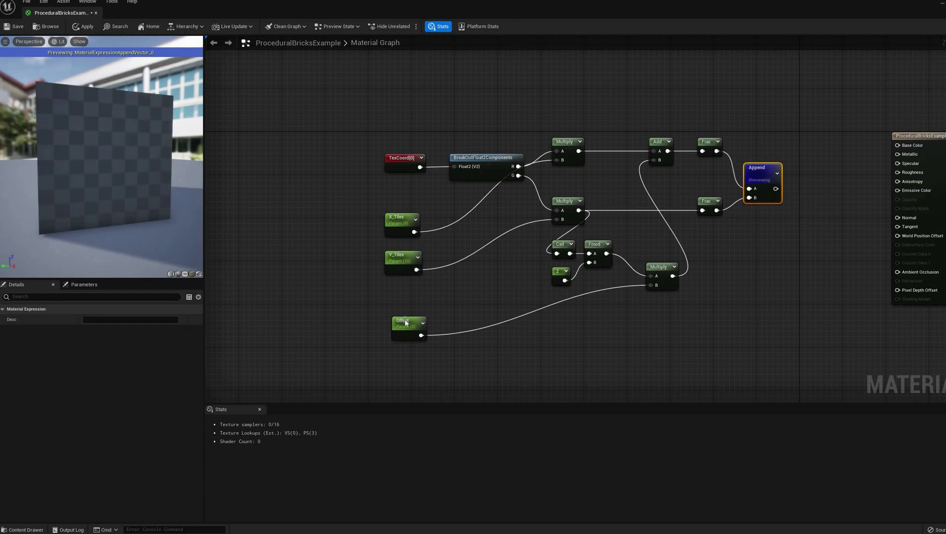
left_click(403, 322)
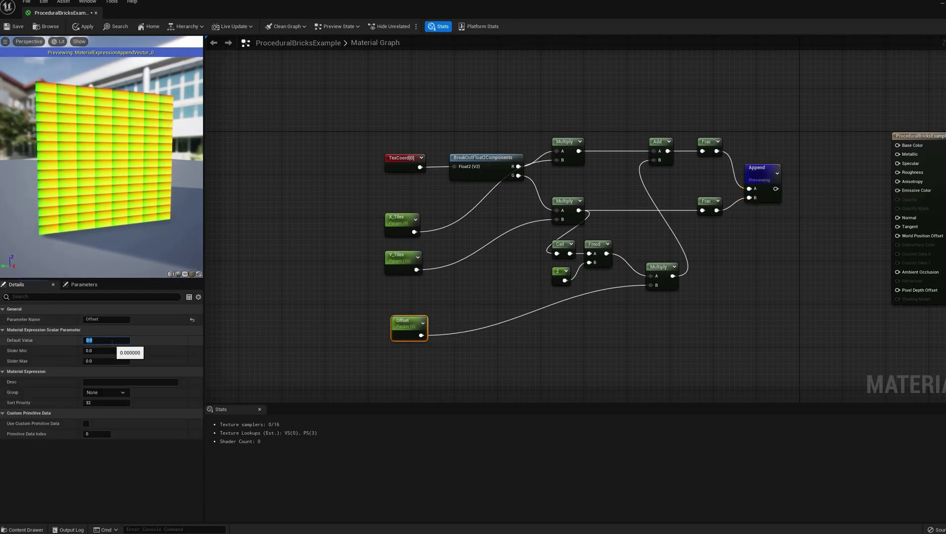
left_click(112, 342)
type(".5")
key("Return")
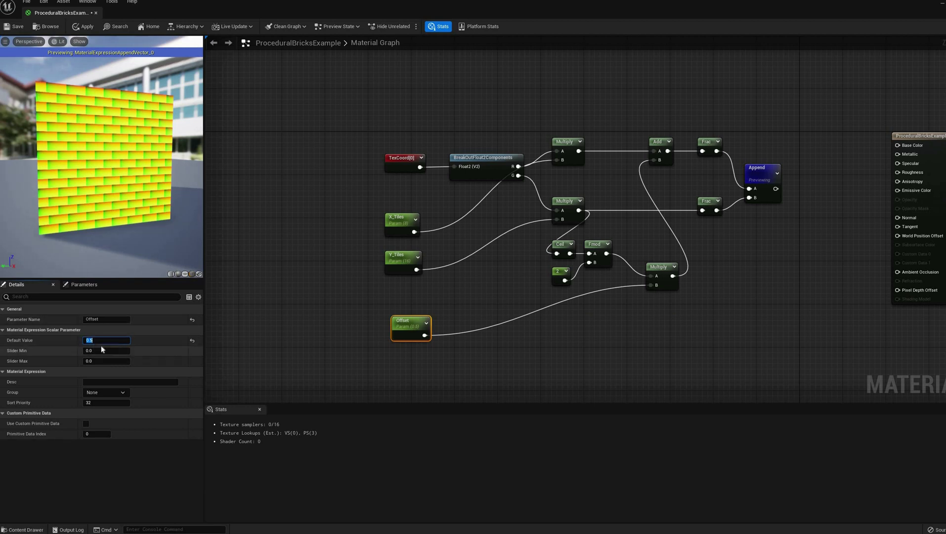
Step: Try Offset default values of 0.1 and 0.3, and set it back to 0.5
type(".1")
key("Return")
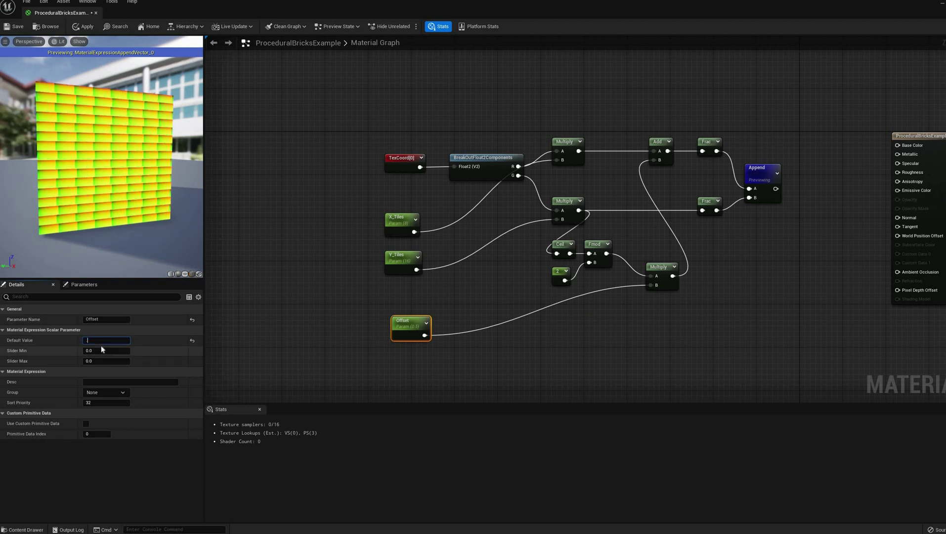
type(".3")
key("Return")
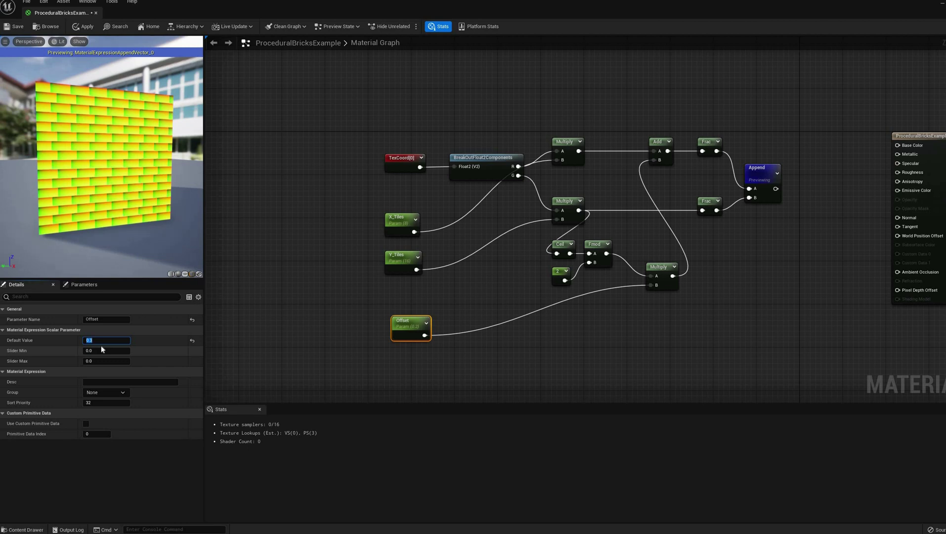
type(".5")
key("Return")
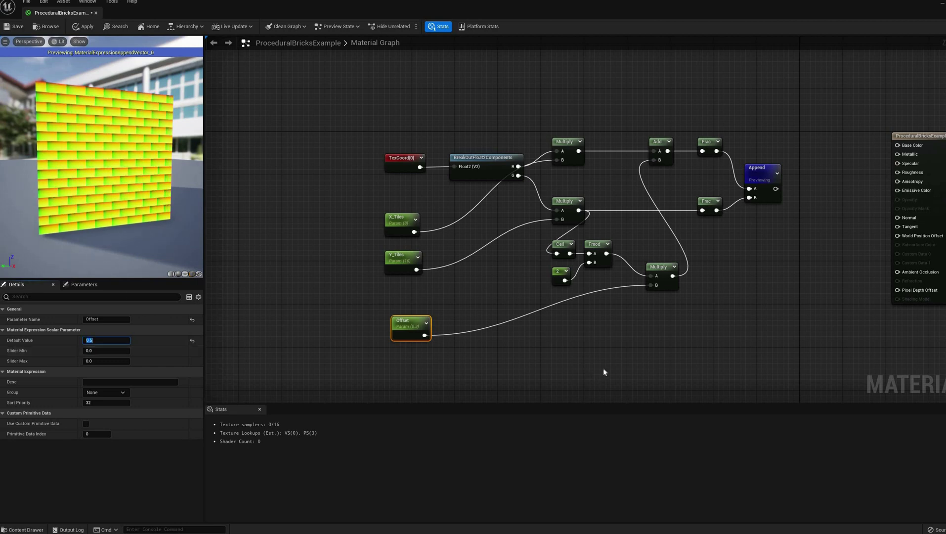
Step: Line up the Offset parameter node with the X_Tiles and Y_Tiles parameters above it
left_click(524, 356)
right_click_drag(529, 364, 462, 363)
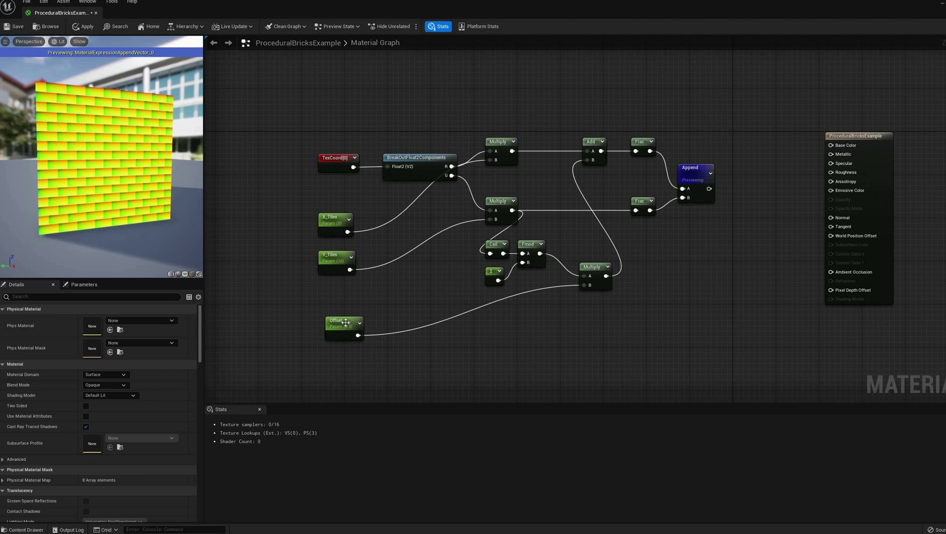
left_click_drag(336, 320, 328, 319)
left_click(513, 348)
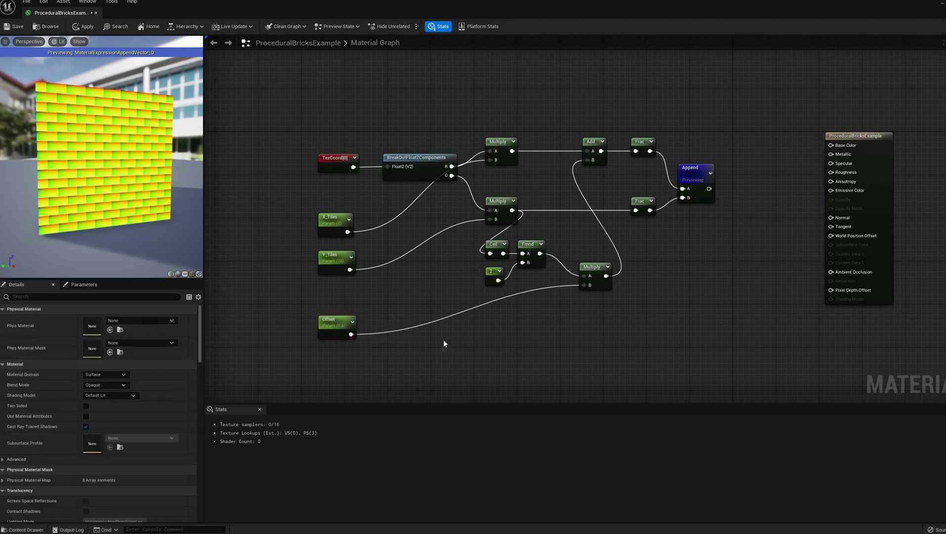
right_click_drag(513, 348, 443, 351)
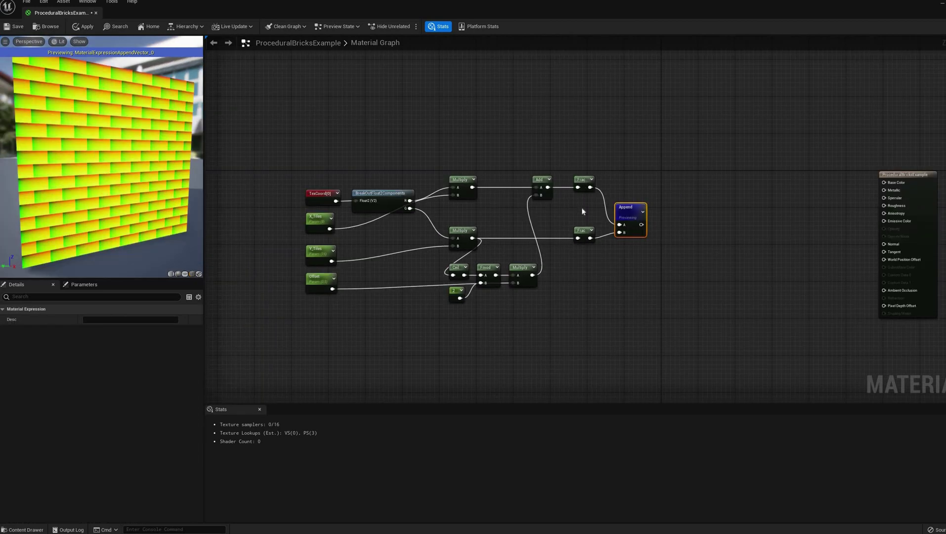
Step: Add a Texture Sample node with the Append output as its UVs and assign the concrete texture to it
right_click(666, 176)
type("tex sa")
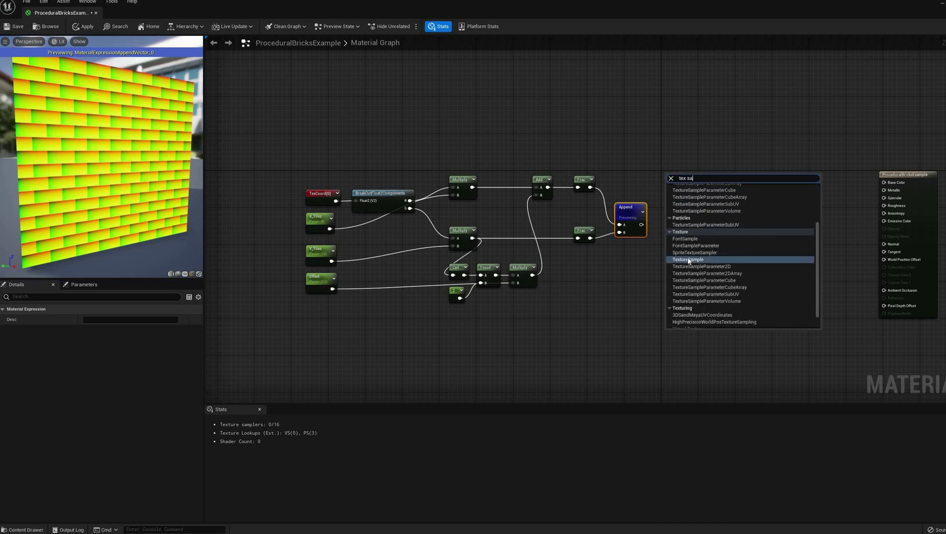
key("Return")
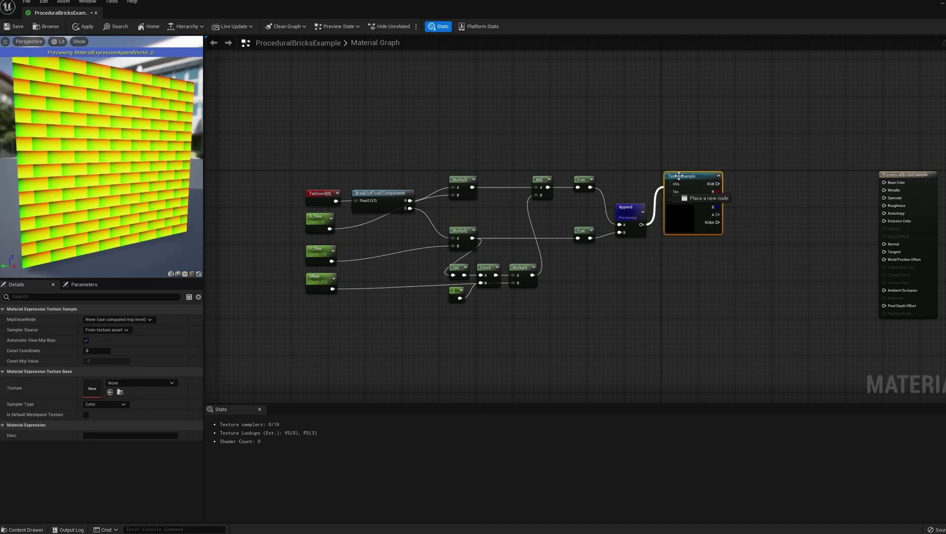
left_click_drag(641, 225, 669, 184)
left_click(172, 383)
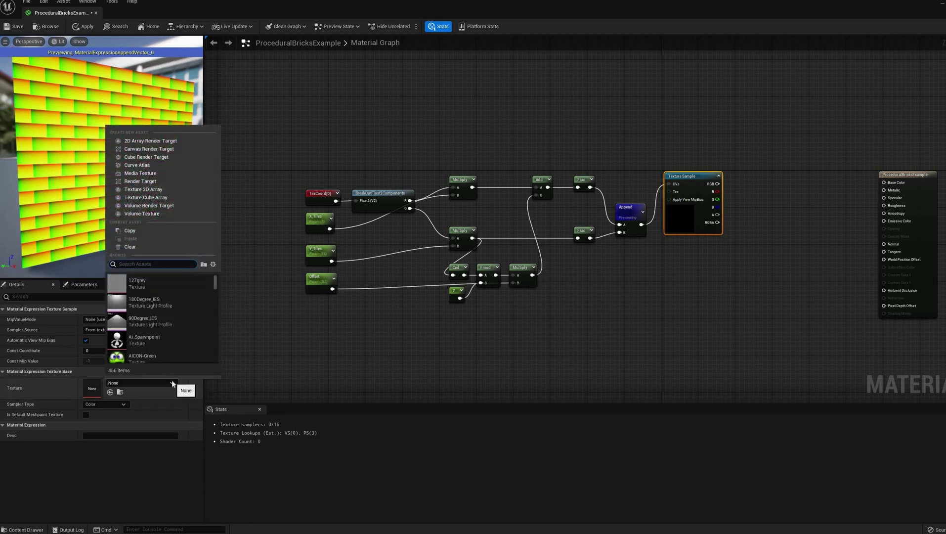
type("concrete")
key("Return")
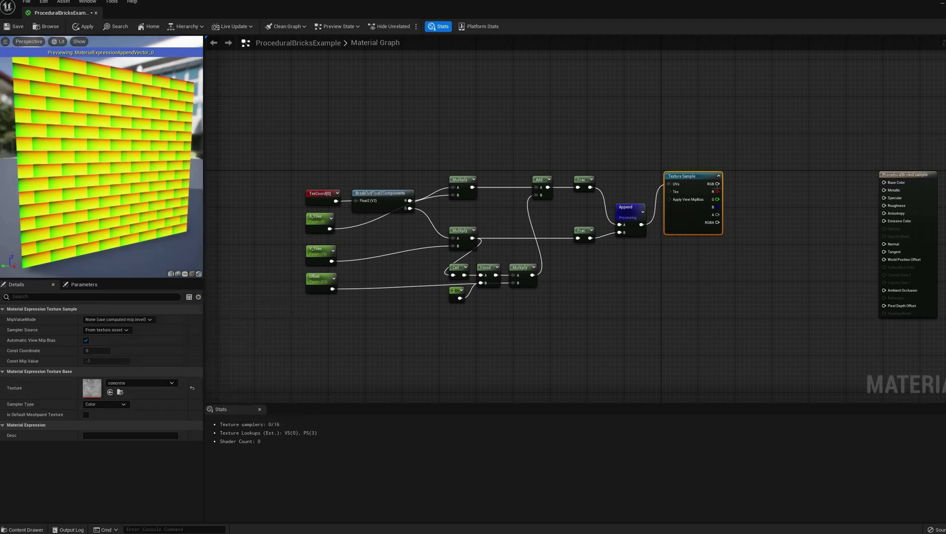
Step: Connect the Texture Sample's RGB output to Base Color and stop previewing the Append node
left_click_drag(717, 183, 885, 182)
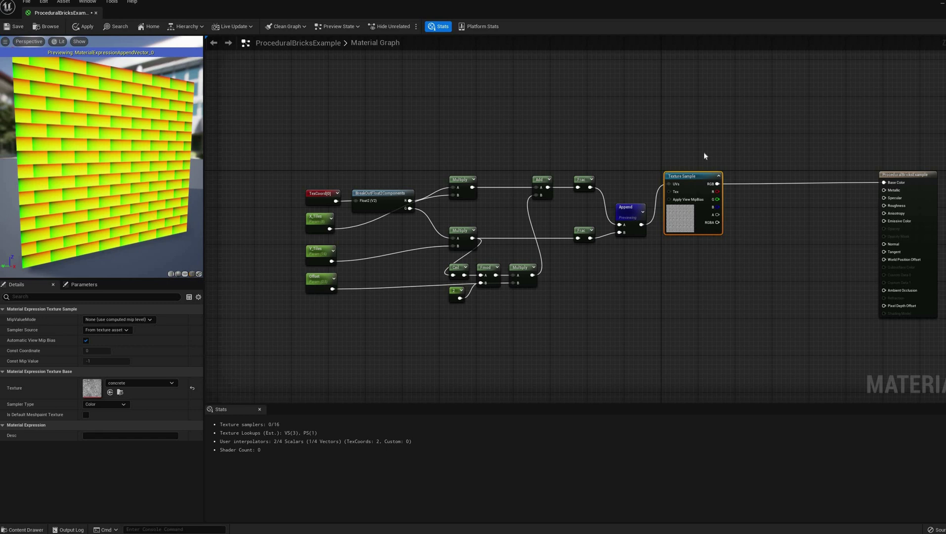
right_click(637, 212)
left_click(662, 223)
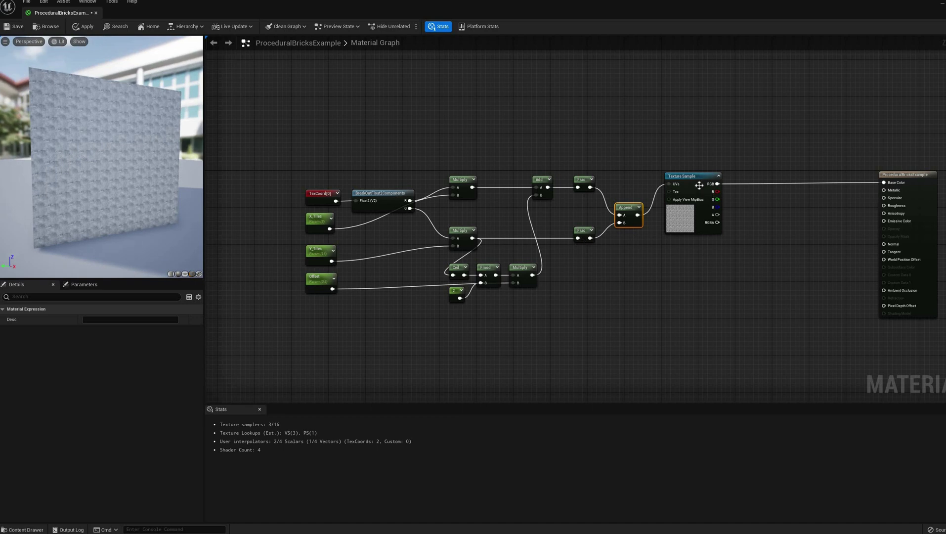
Step: Align the Texture Sample and material result node with the Append output, and shift the Frac, Append and Texture Sample nodes away from Add
left_click_drag(695, 177, 696, 208)
right_click_drag(642, 320, 594, 298)
left_click_drag(863, 154, 886, 186)
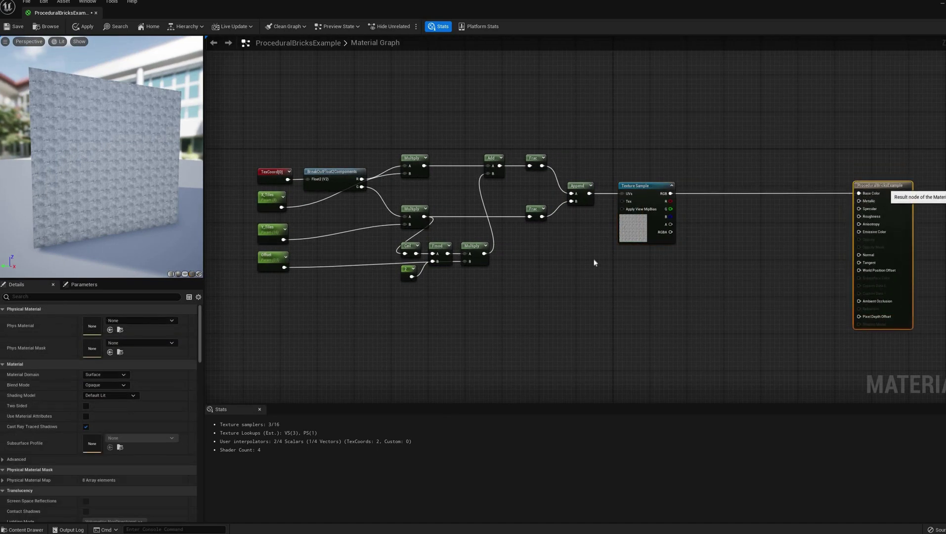
left_click_drag(707, 125, 539, 297)
left_click_drag(533, 211, 626, 210)
left_click(512, 173)
Step: Add two Ceil nodes below the Frac branch, one fed by the Add output and one by the lower tiling Multiply
left_click_drag(499, 166, 577, 278)
type("cei")
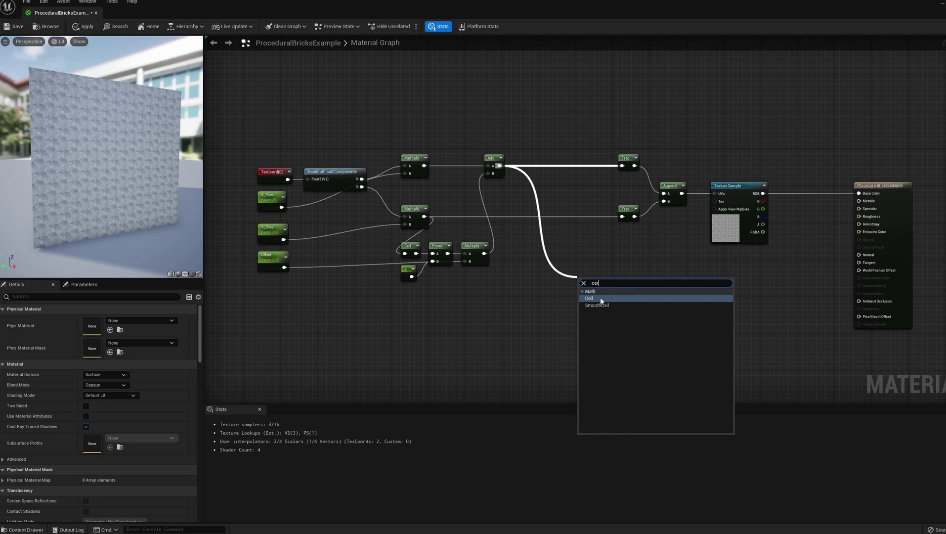
type("l")
key("Return")
left_click_drag(424, 217, 559, 322)
type("ceil")
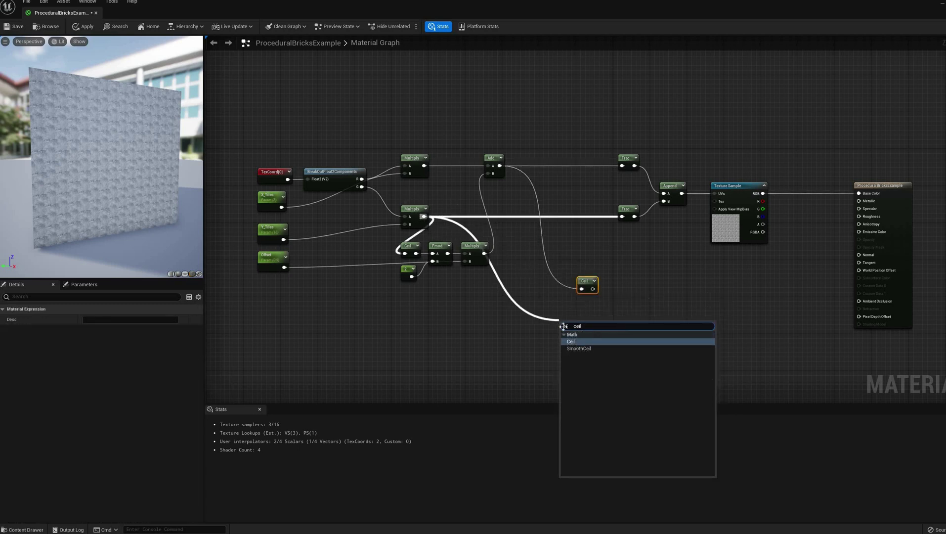
key("Return")
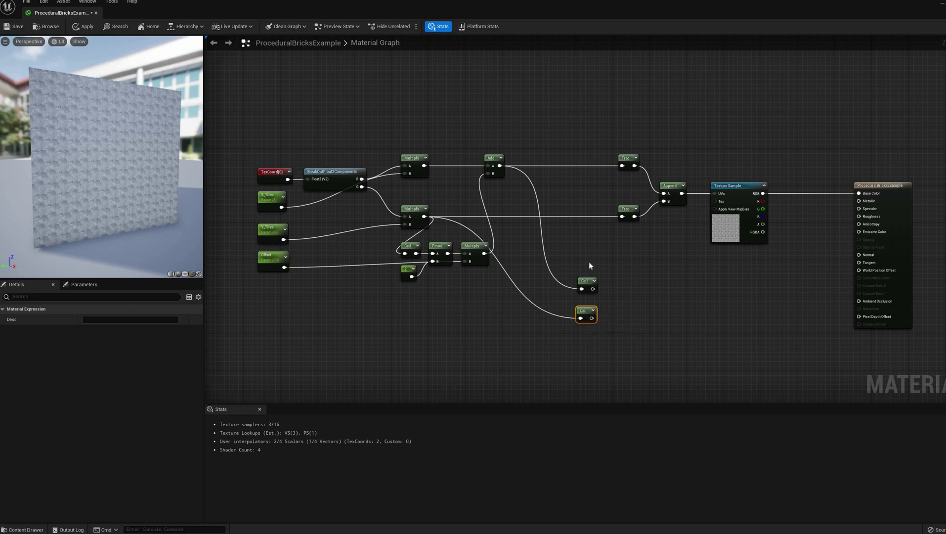
Step: Combine the two new Ceil outputs in an Append node and feed it into the A input of a duplicate Append
right_click_drag(588, 261, 568, 258)
left_click_drag(572, 267, 589, 275)
type("appe")
key("Return")
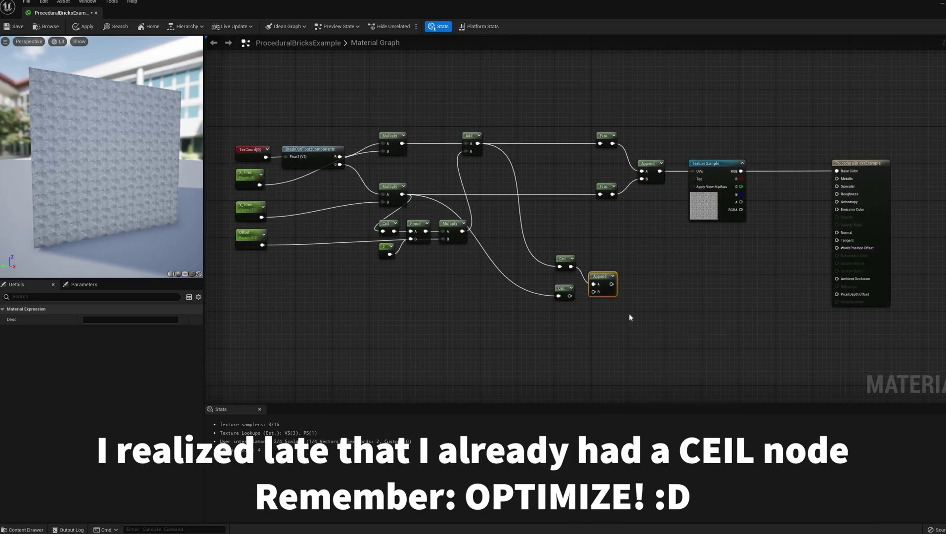
key("ctrl+d")
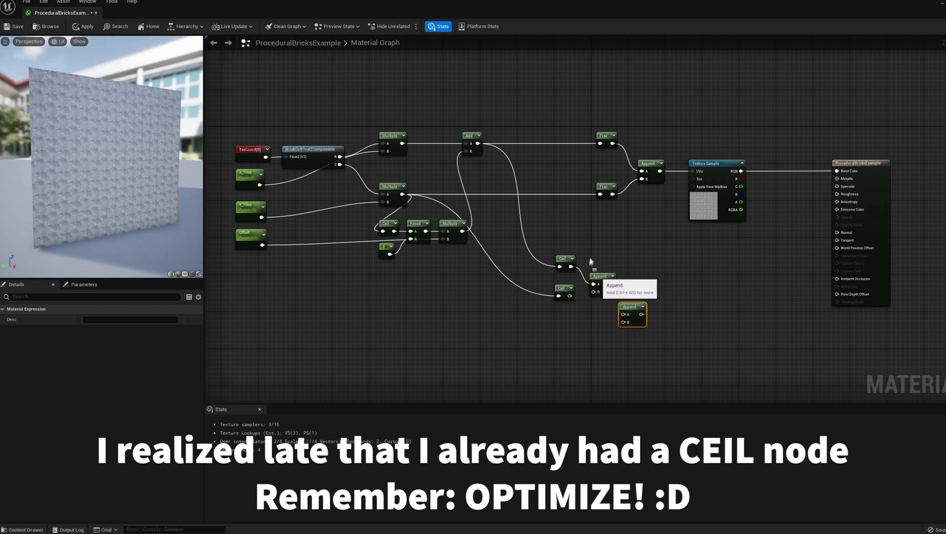
left_click_drag(596, 275, 590, 259)
left_click_drag(570, 296, 624, 315)
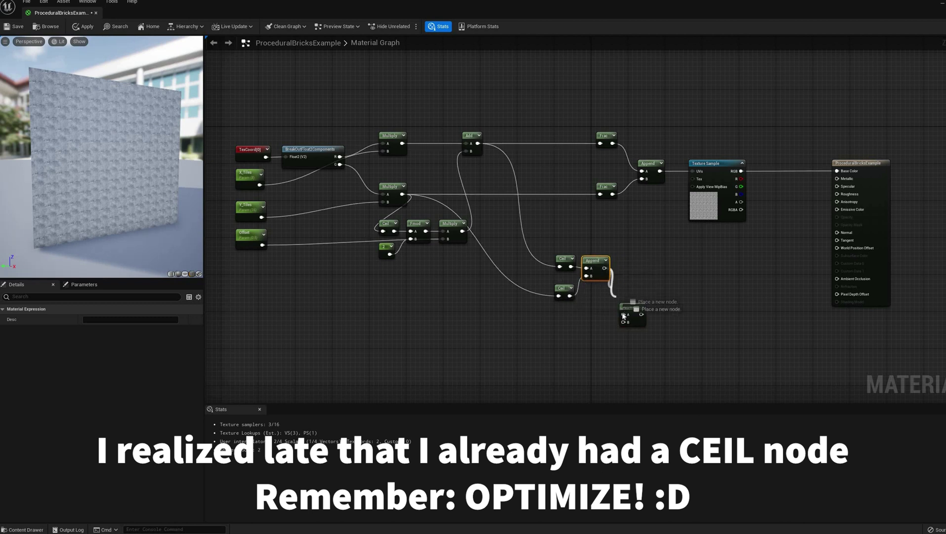
Step: Add a constant 0 below the Ceil nodes and connect it to the second Append's B input
left_click(562, 331)
key("1")
left_click(563, 331)
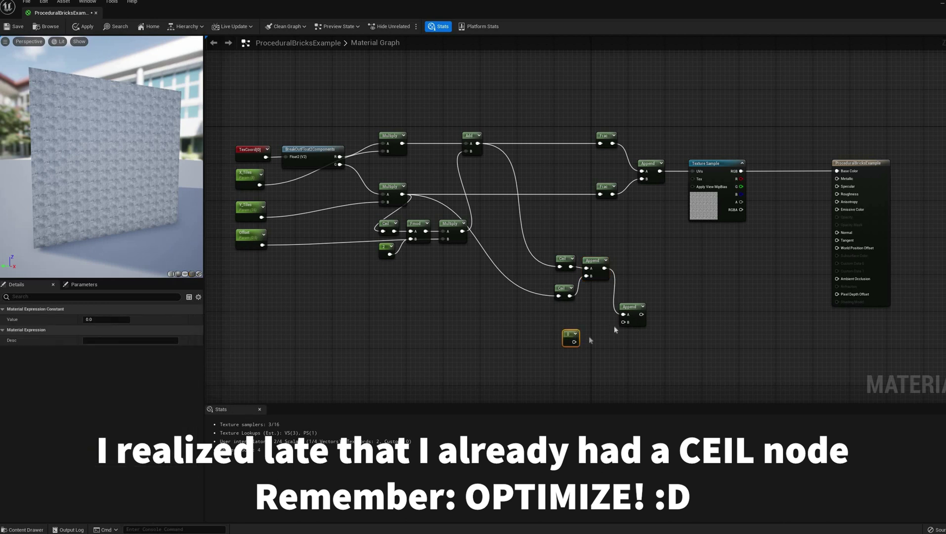
left_click_drag(574, 341, 623, 323)
left_click_drag(567, 334, 559, 316)
Step: Line up the second Append beside the first and connect it to a Vector Noise node using the Cellnoise function
left_click_drag(634, 309, 659, 271)
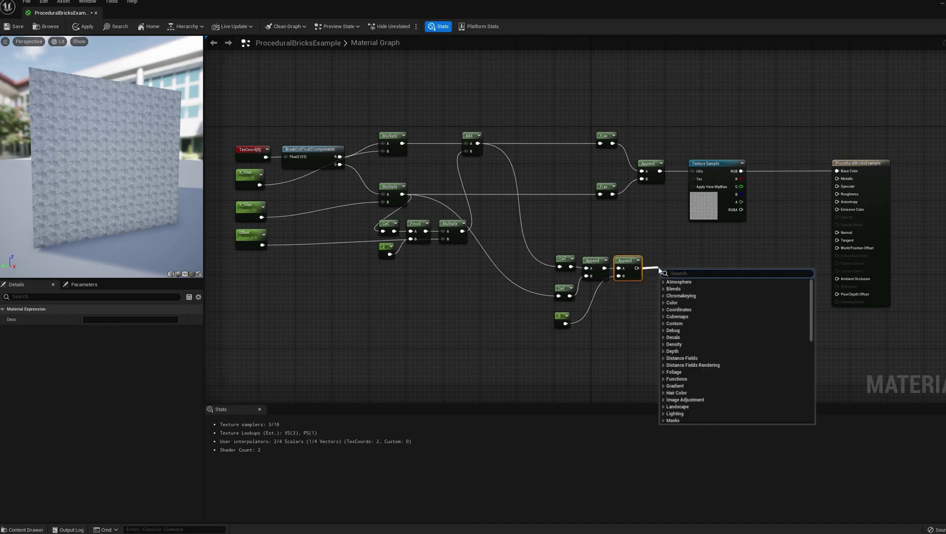
type("vec")
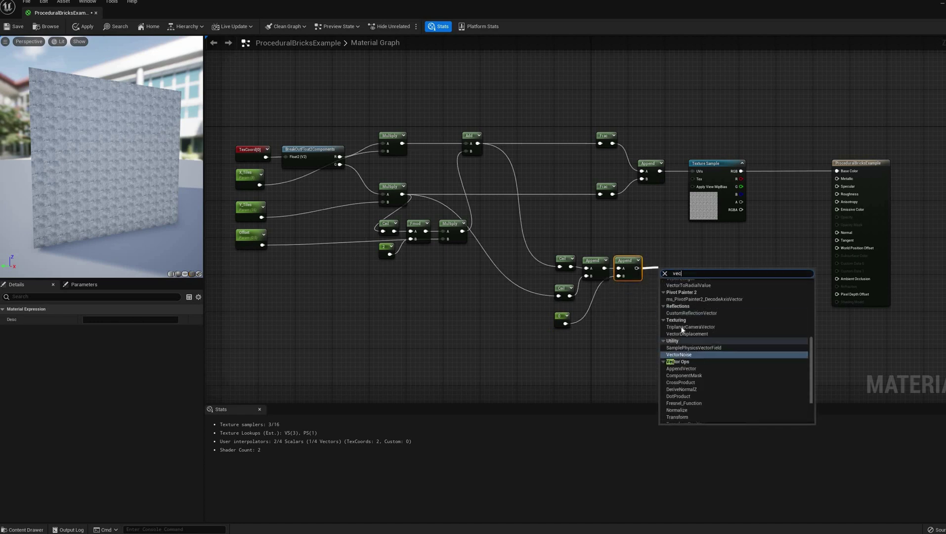
left_click(680, 355)
left_click(124, 319)
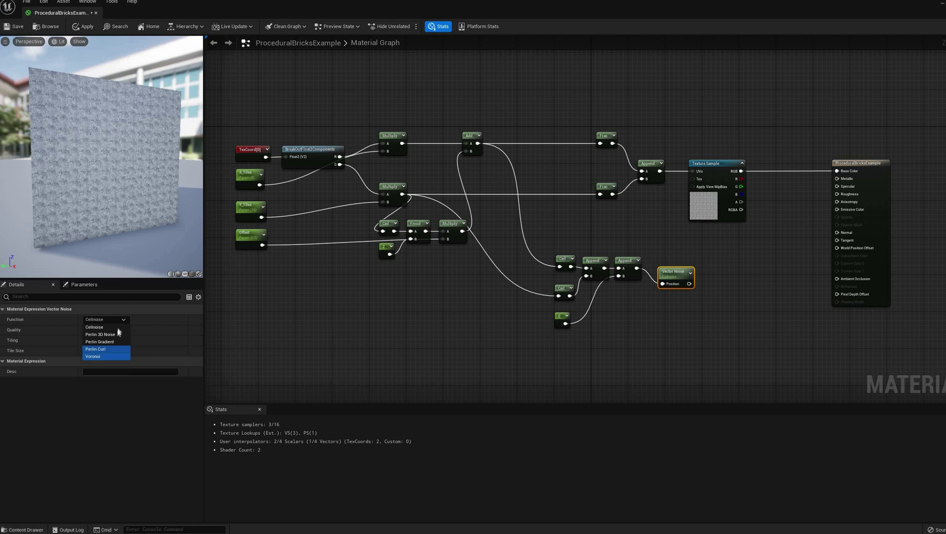
left_click(109, 328)
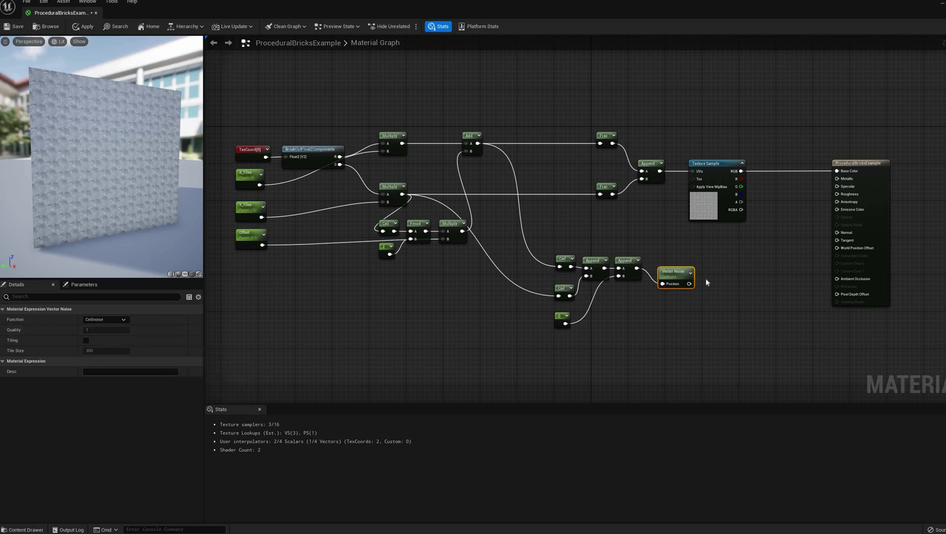
Step: Add a Component Mask for R and G after Vector Noise and place the two nodes in line with the Appends
left_click_drag(663, 260, 705, 276)
type("mas")
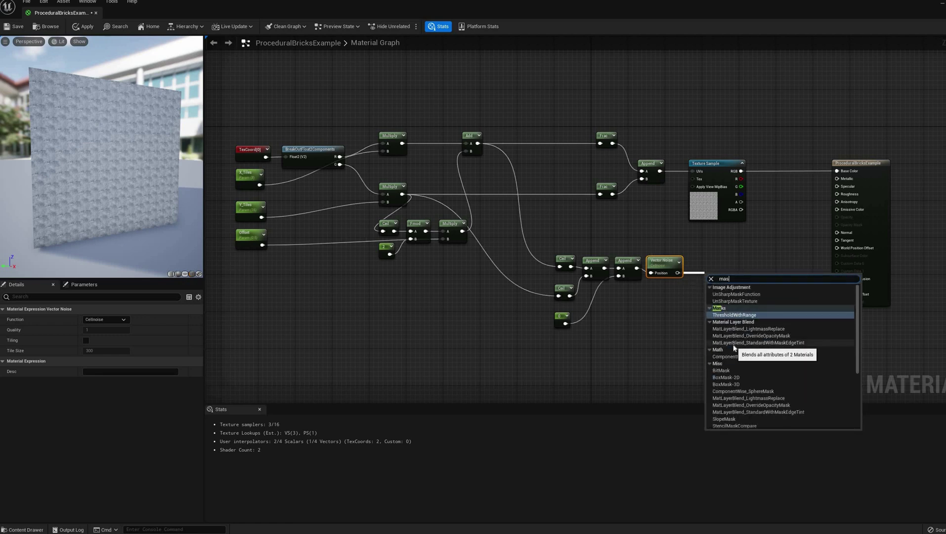
type("comp")
key("Return")
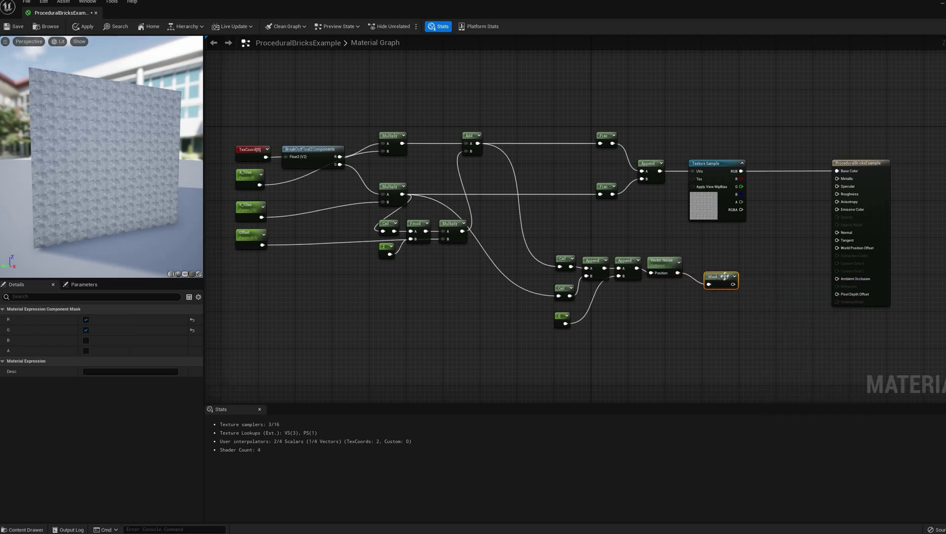
left_click_drag(720, 277, 709, 261)
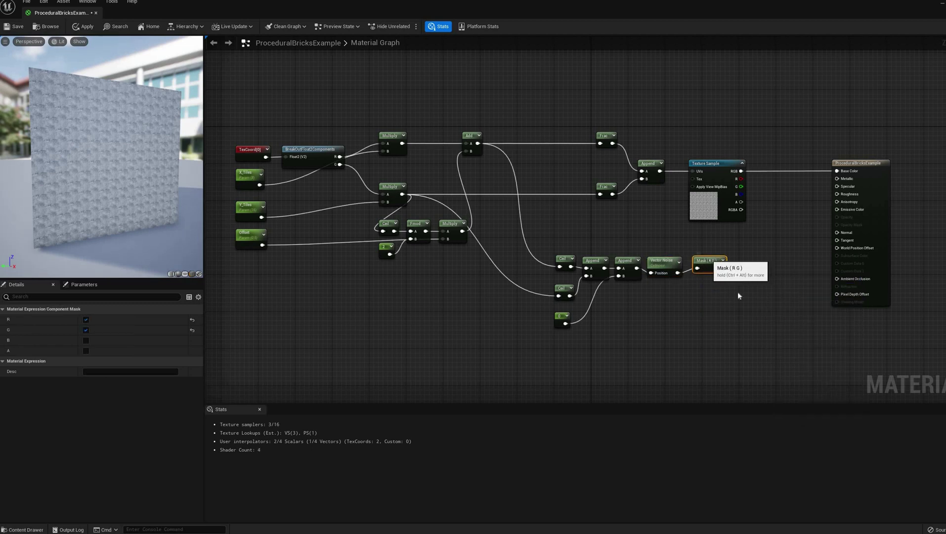
Step: Preview the Vector Noise node on the material's cube, followed by the RG mask
right_click(708, 259)
right_click(665, 262)
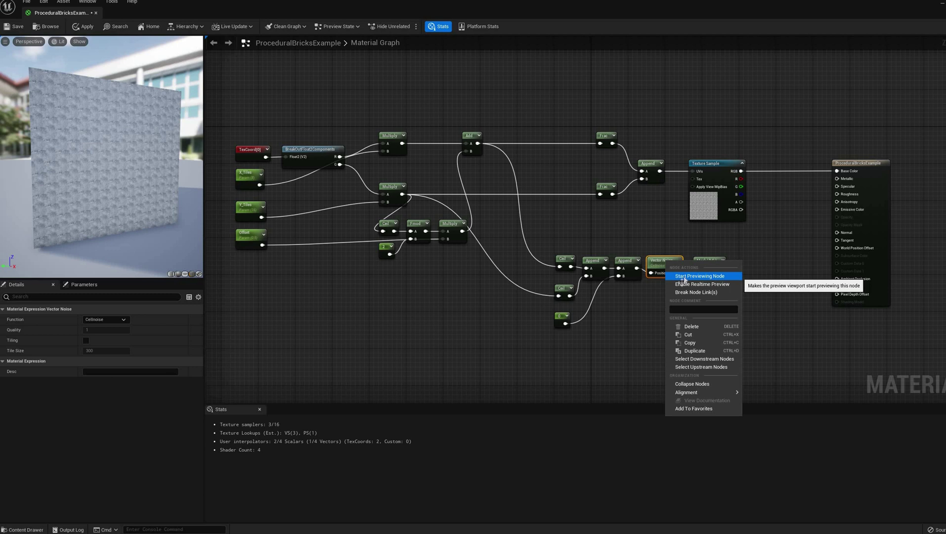
left_click(684, 276)
left_click_drag(123, 185, 111, 170)
right_click(709, 262)
left_click(726, 275)
Step: Move the Ceil-to-mask noise nodes below the layout nodes and group the layout nodes in a comment titled "Brick Layout", shifted away from Texture Sample
left_click_drag(756, 239, 526, 340)
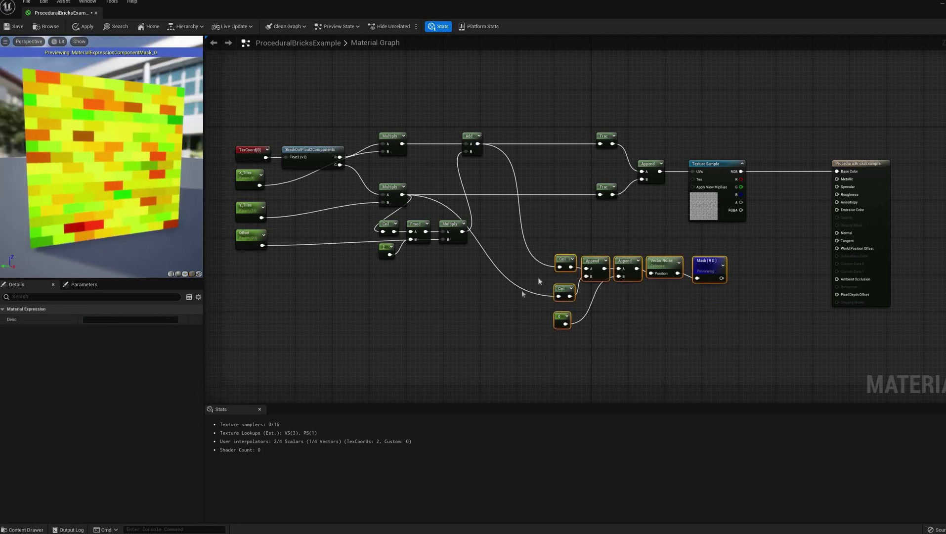
left_click_drag(563, 258, 455, 342)
right_click_drag(375, 297, 453, 292)
left_click_drag(279, 104, 743, 281)
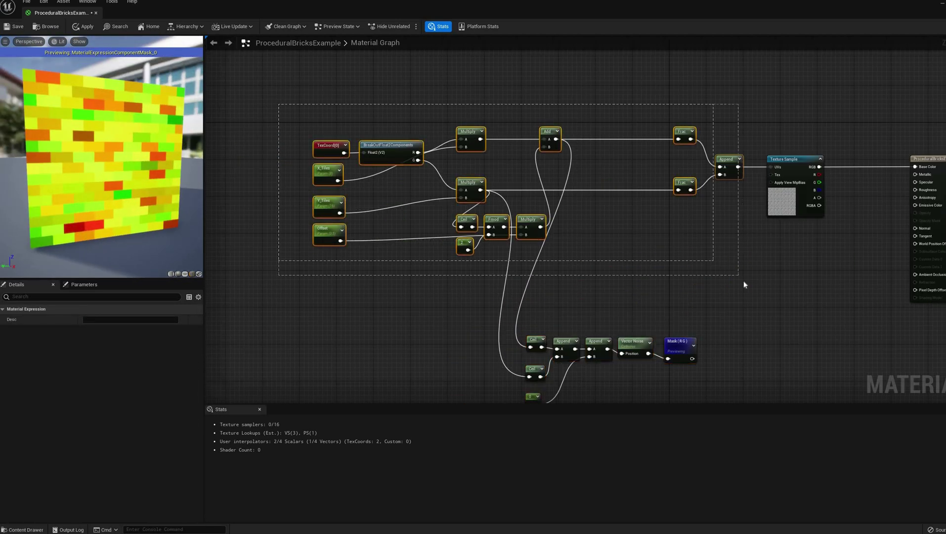
right_click(724, 161)
left_click(746, 207)
type("Brick")
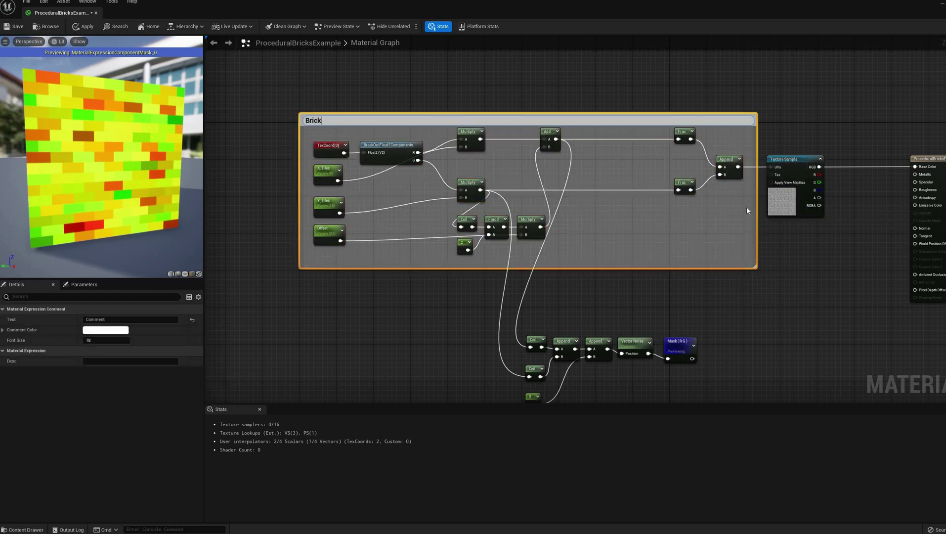
type(" Layout")
key("Return")
left_click_drag(580, 122, 453, 122)
Step: Shift the noise and mask nodes closer beneath the Brick Layout group and group them in a comment titled "Random offsets"
right_click_drag(790, 262, 857, 170)
left_click_drag(806, 217, 548, 328)
left_click_drag(601, 253, 518, 257)
right_click(544, 255)
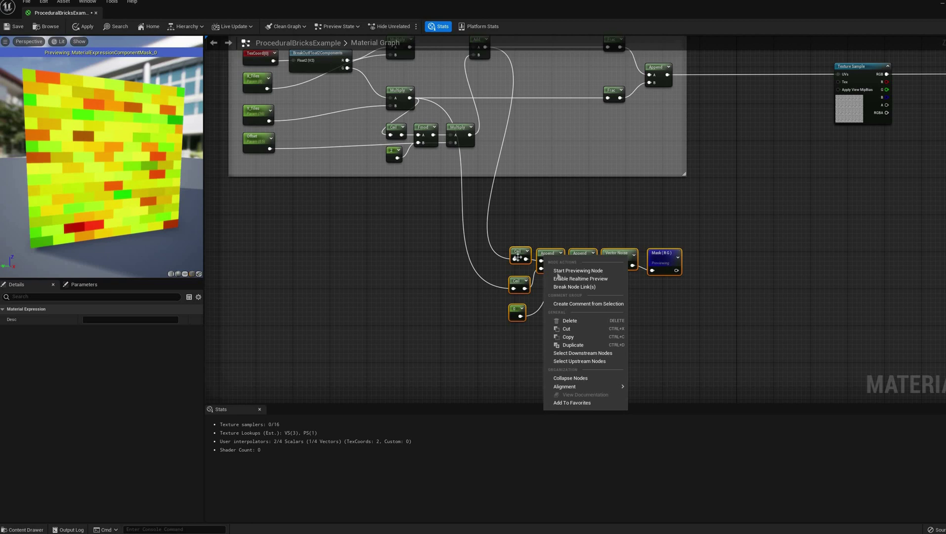
left_click(577, 303)
type("Random")
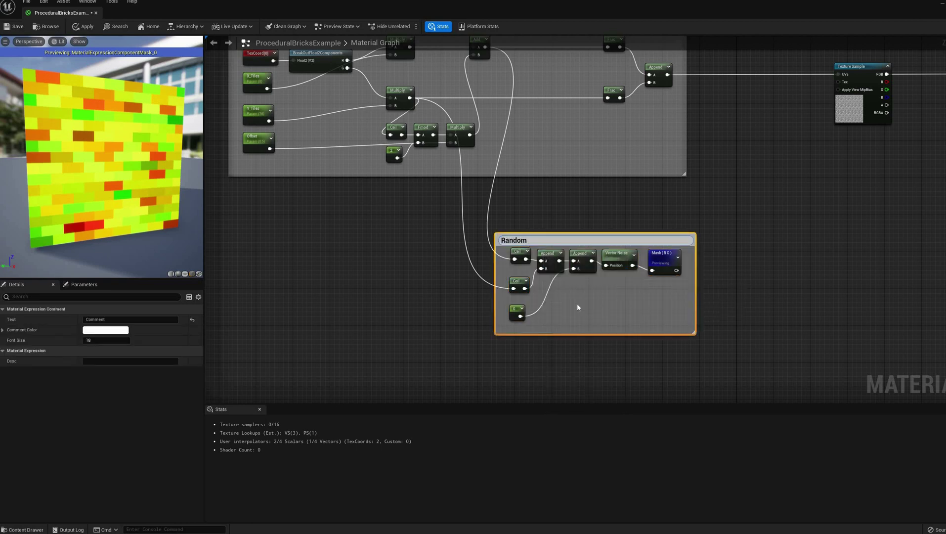
type(" offsets")
key("Return")
Step: Place an Add node that sums the Brick Layout Append and the RG mask, and connect its output to a new Multiply's A input
right_click_drag(703, 47, 559, 99)
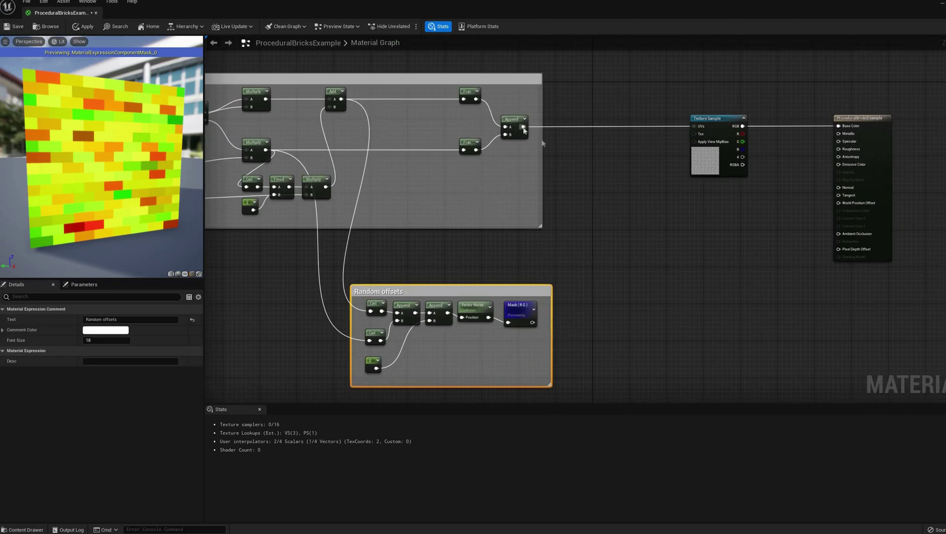
left_click_drag(523, 126, 635, 187)
type("mul")
left_click(591, 223)
type("add")
left_click(586, 258)
left_click_drag(534, 320, 572, 236)
left_click_drag(577, 220, 575, 141)
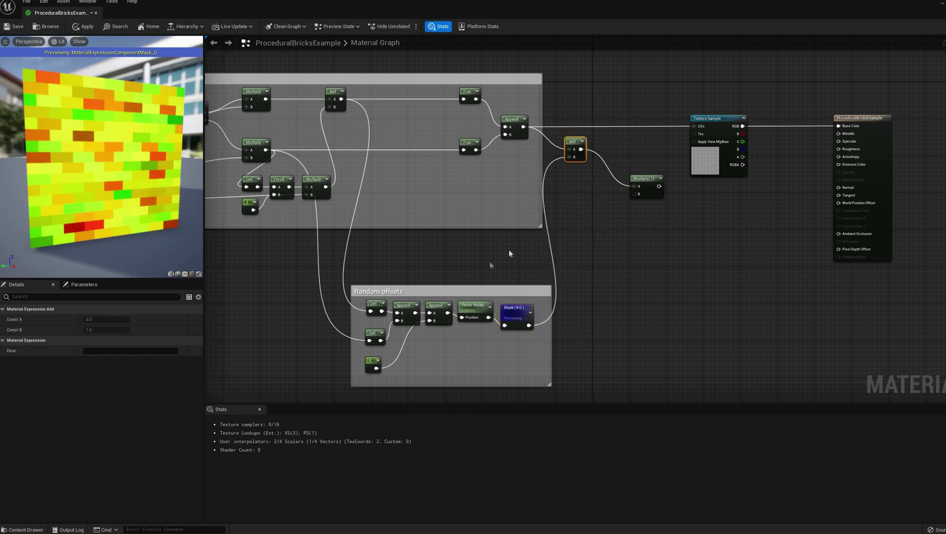
Step: Create a scalar parameter named BrickTextureScale, connect it to the new Multiply's B input, and connect the Multiply to the Texture Sample's UVs
right_click_drag(490, 262, 600, 250)
right_click(695, 231)
type("scalar")
left_click(728, 320)
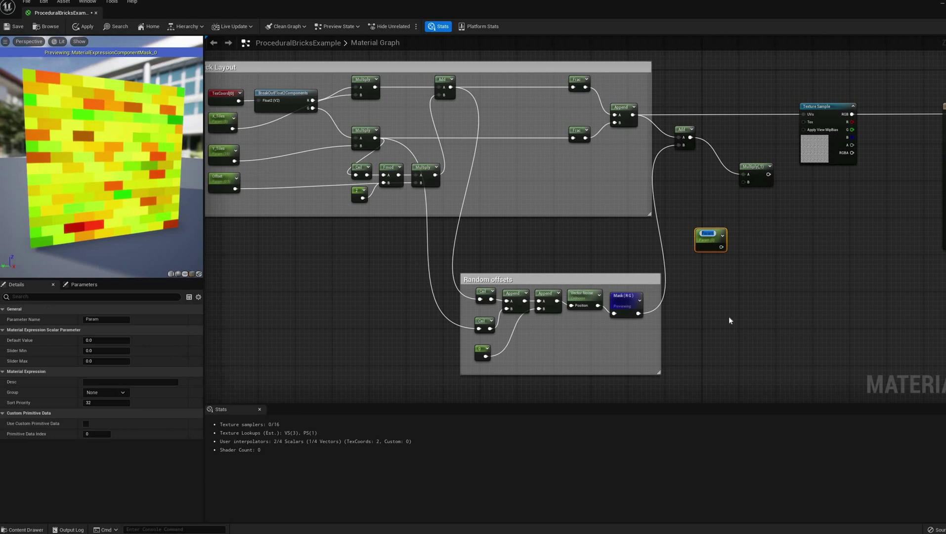
type("TextureScale")
key("Return")
left_click_drag(734, 246, 803, 114)
left_click(756, 225)
Step: Convert the RG mask node to a parameter and try BrickTextureScale default values of 1 and 0.1
right_click(625, 298)
left_click(658, 314)
left_click(725, 234)
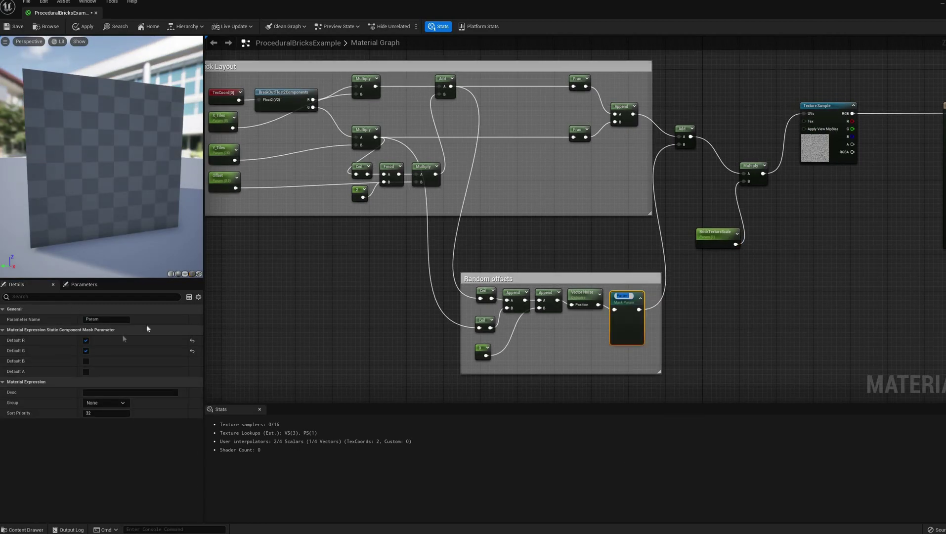
left_click(105, 341)
type("1")
key("Return")
type("0.1")
key("Return")
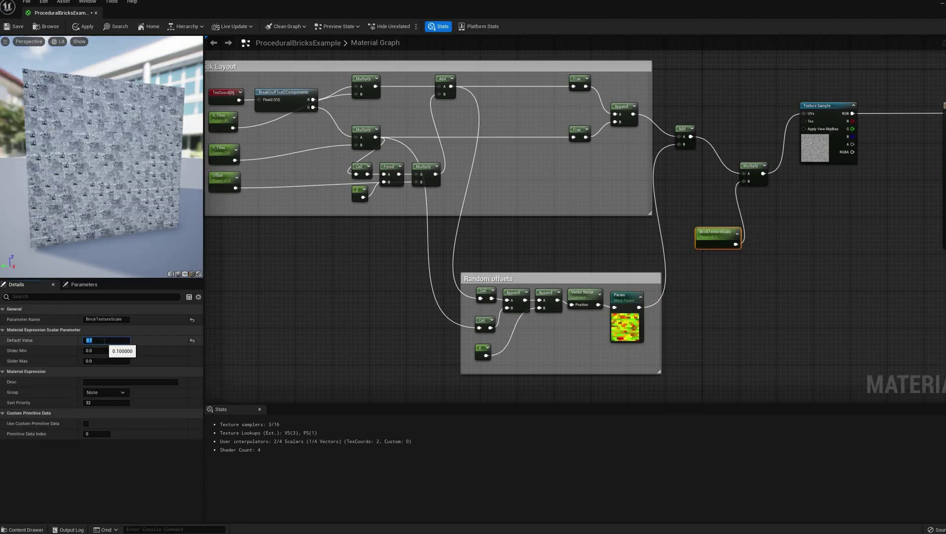
Step: Try a BrickTextureScale default of 0.01, set it back to 0.1, and inspect the texture on the preview cube
type("0.01")
key("Return")
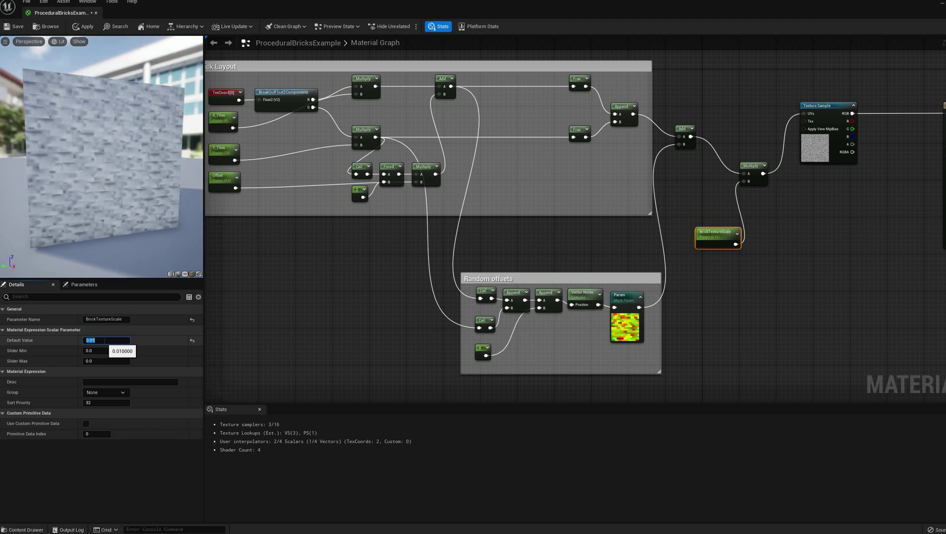
type("0.1")
key("Return")
scroll(75, 125, "up", 5)
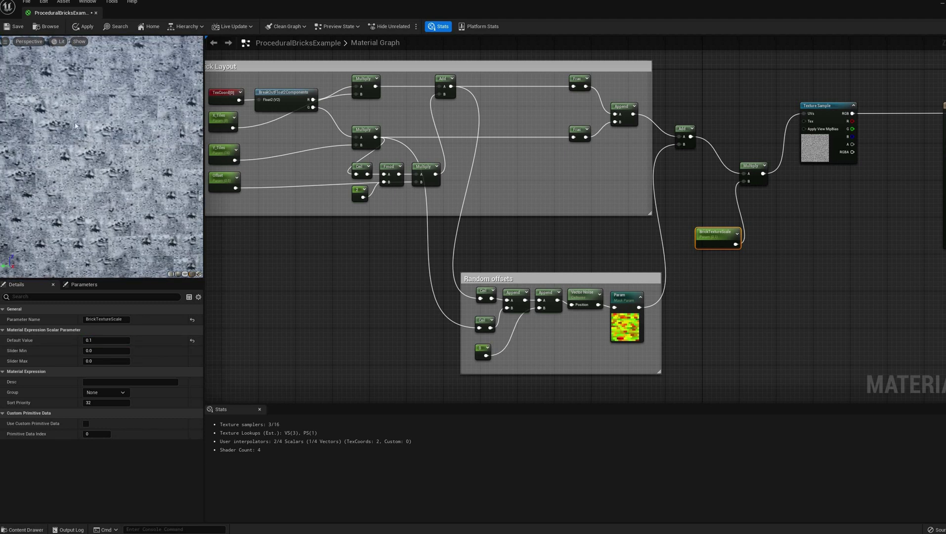
scroll(71, 132, "down", 5)
left_click_drag(70, 132, 129, 204)
Step: Shift the Random offsets group aside and line up BrickTextureScale, Multiply and Texture Sample closely after the Add node
right_click_drag(571, 279, 469, 291)
left_click_drag(485, 290, 427, 282)
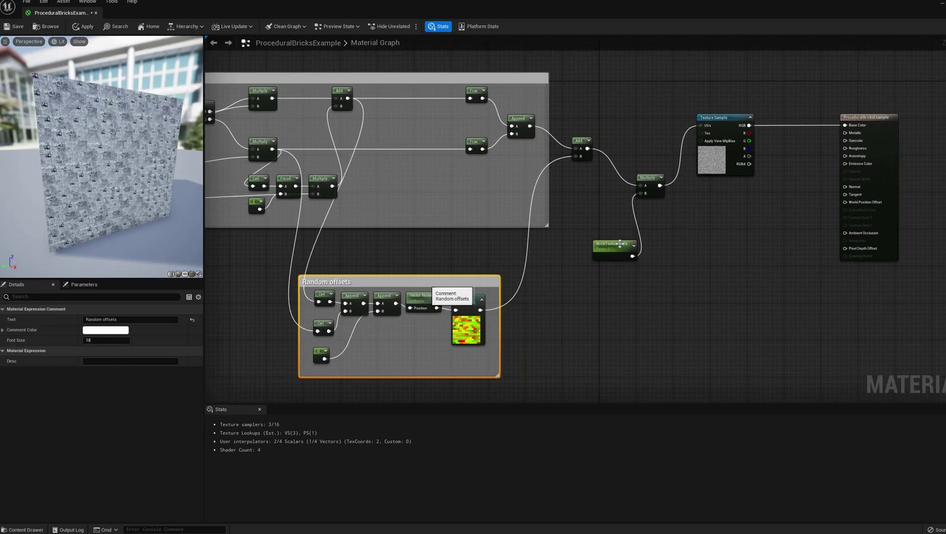
left_click_drag(619, 243, 593, 196)
left_click_drag(650, 179, 623, 141)
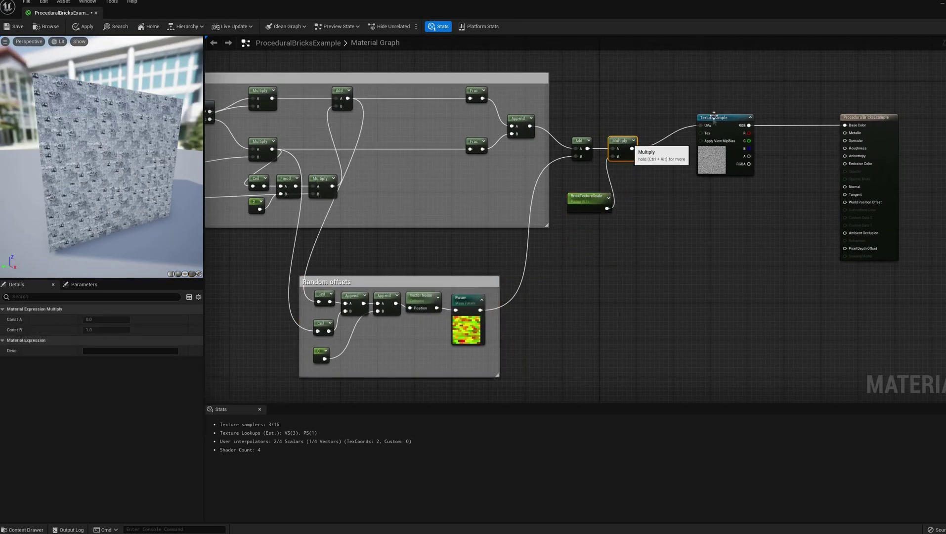
left_click_drag(721, 118, 675, 140)
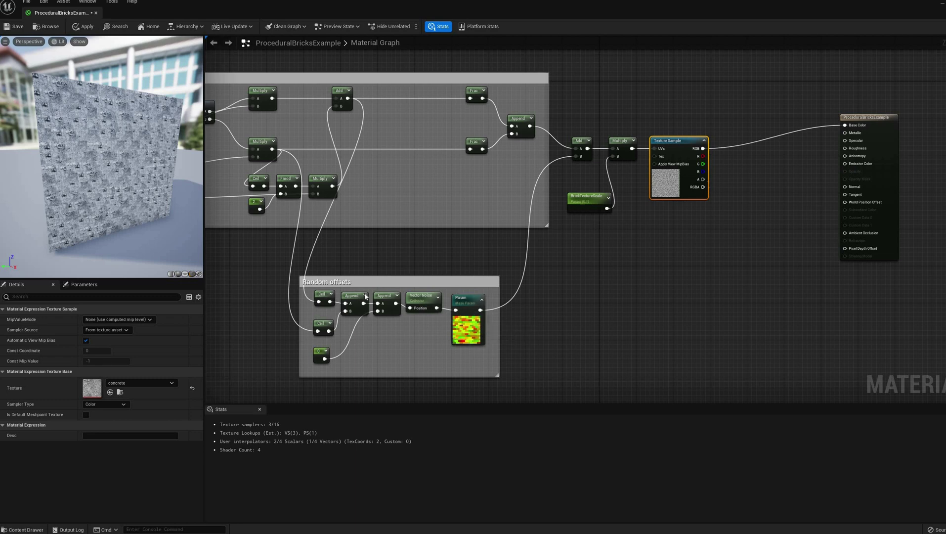
Step: Collapse the mask parameter's thumbnail and add a Component Mask from Vector Noise that outputs only R
right_click_drag(587, 235, 546, 195)
right_click(429, 261)
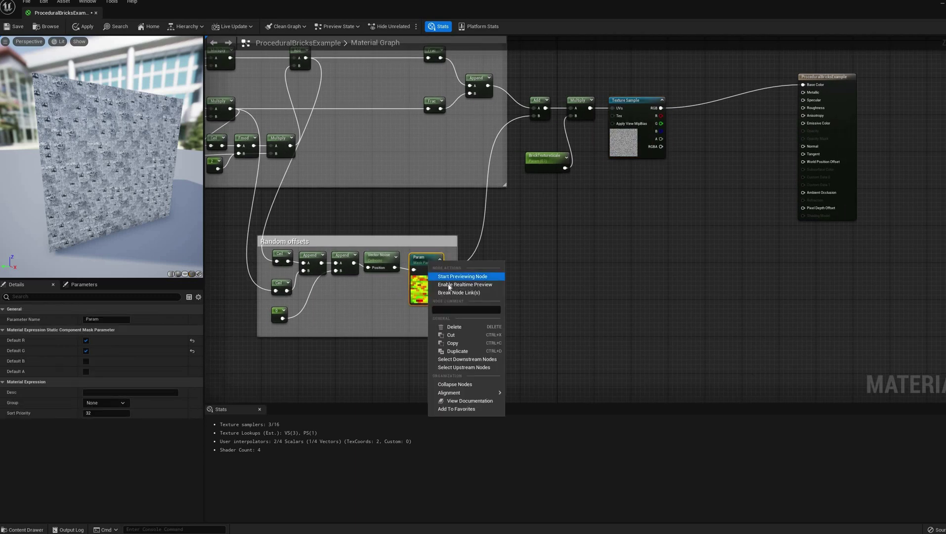
left_click(439, 259)
left_click_drag(394, 267, 535, 294)
type("mask")
key("Return")
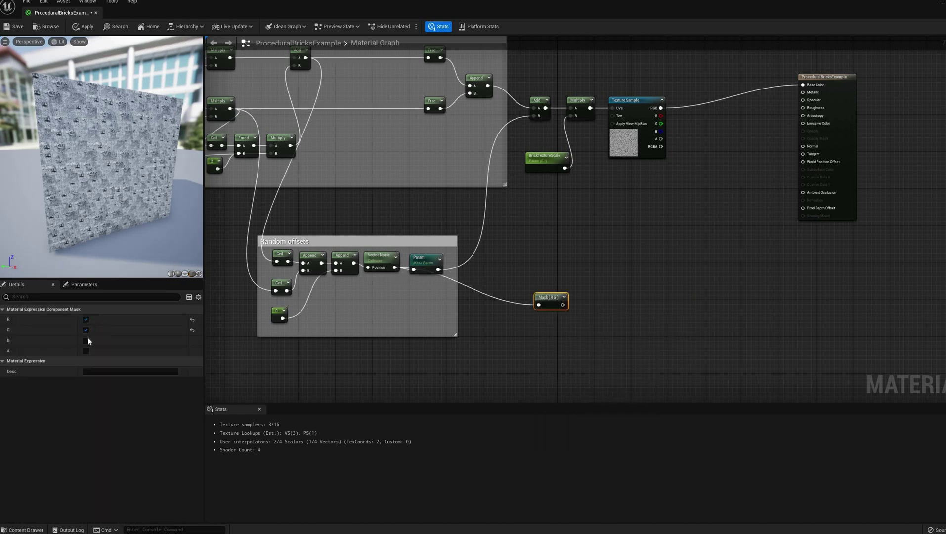
Step: Multiply the Texture Sample's RGB by the R mask in a new Multiply node and preview the result on the cube
right_click_drag(566, 168, 485, 179)
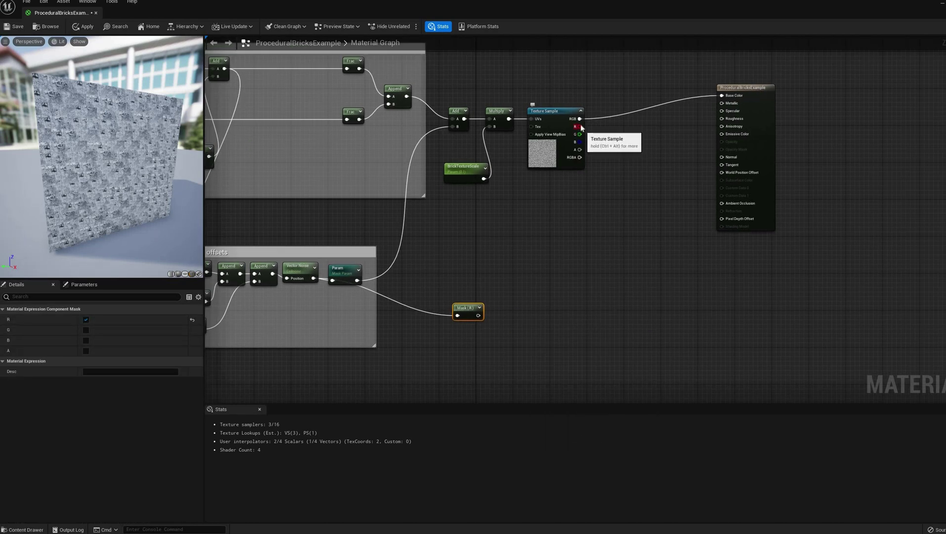
left_click_drag(579, 119, 588, 229)
type("mul")
left_click(612, 291)
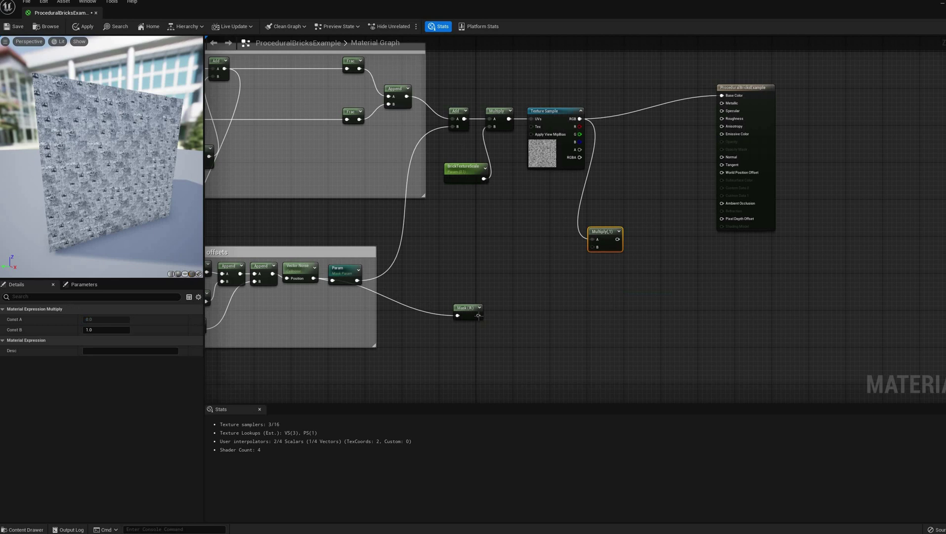
left_click_drag(478, 315, 564, 243)
key("space")
left_click_drag(127, 153, 140, 154)
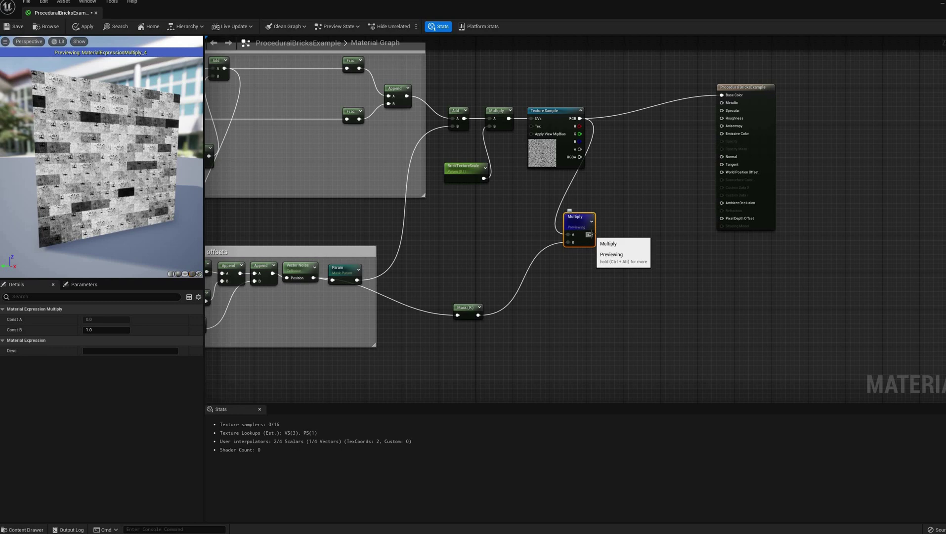
Step: Try a BrickTextureScale default of 10 and settle on 0.5
left_click(462, 168)
type("10")
key("Return")
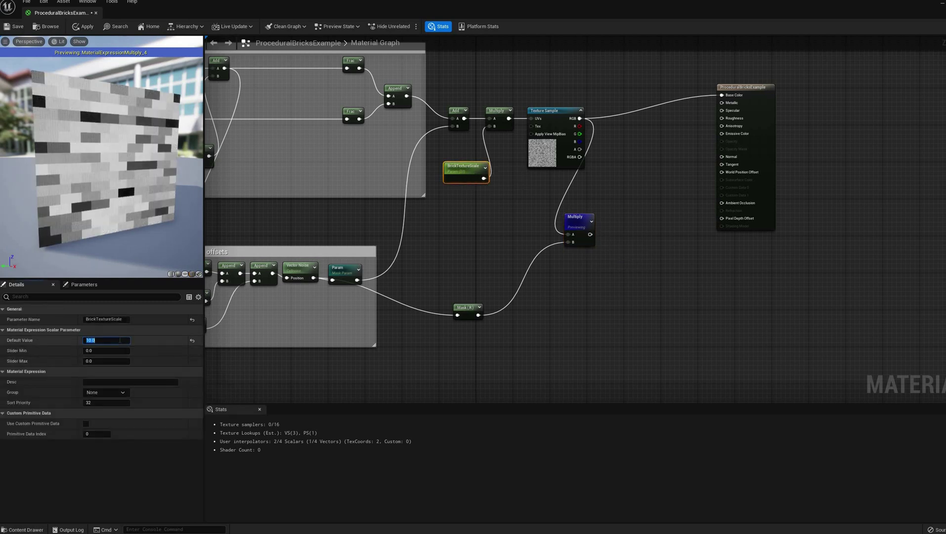
type("0.5")
key("Return")
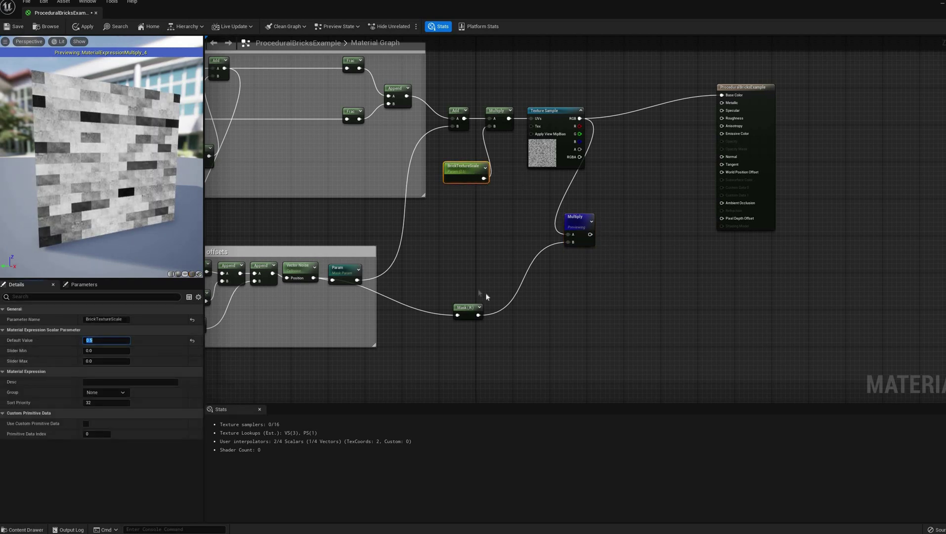
Step: Add a Lerp node with the Texture Sample's RGB in A and the texture-mask Multiply in B
left_click_drag(586, 219, 613, 219)
right_click_drag(639, 251, 602, 259)
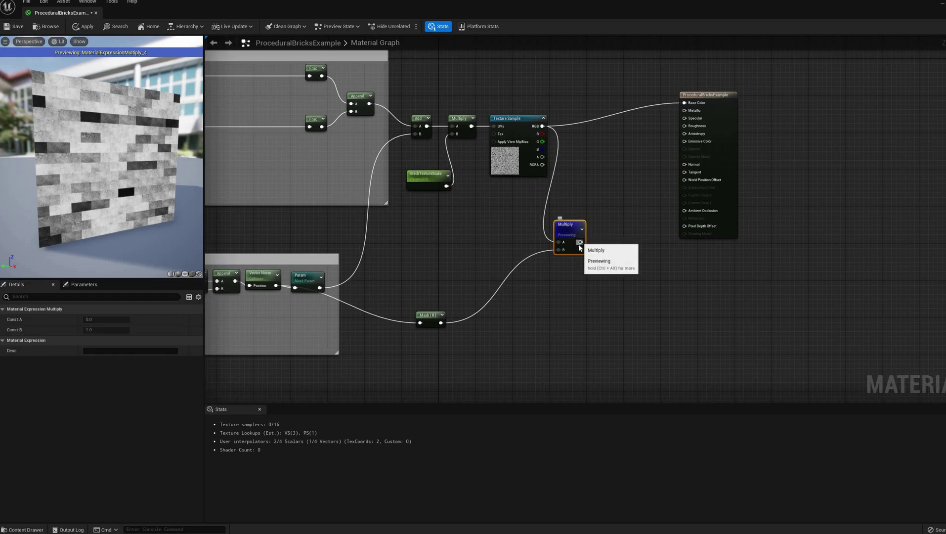
left_click(592, 185)
left_click_drag(597, 198, 597, 196)
left_click_drag(581, 242, 597, 203)
Step: Create a scalar parameter named LuminanceVariation for the Lerp's Alpha and connect the Lerp to Base Color
right_click(534, 297)
type("sca")
key("Return")
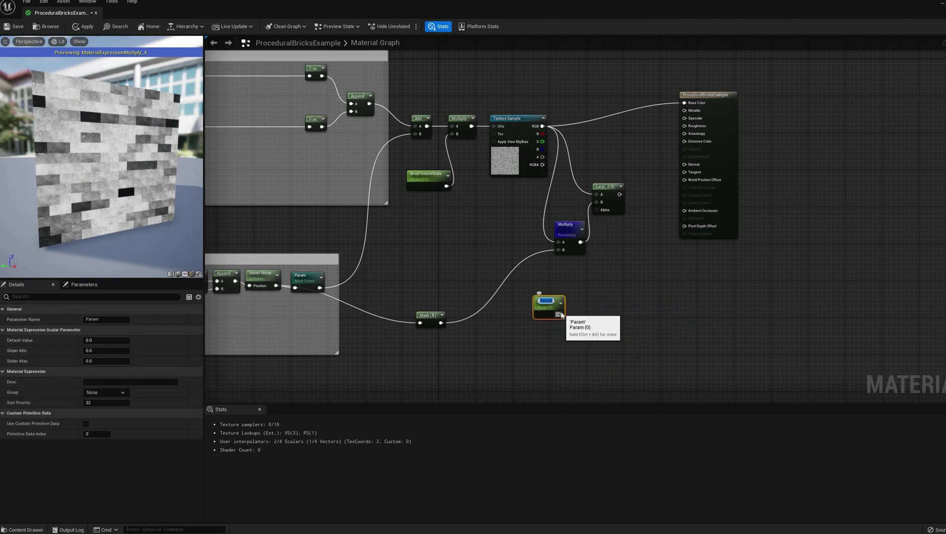
type("LuminanceVariat")
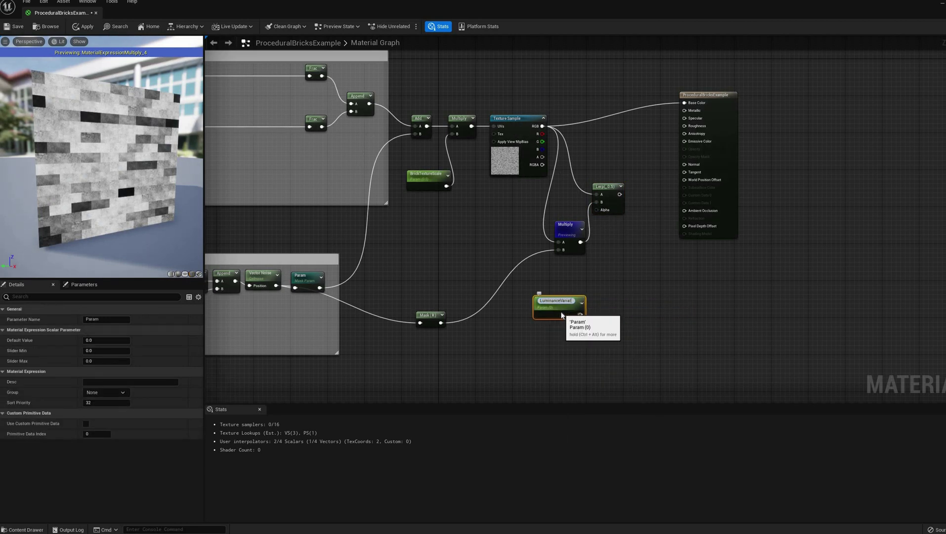
type("ion")
key("Return")
left_click_drag(578, 313, 684, 103)
Step: Stop previewing the Multiply node and set the LuminanceVariation default to 0.64
right_click(559, 229)
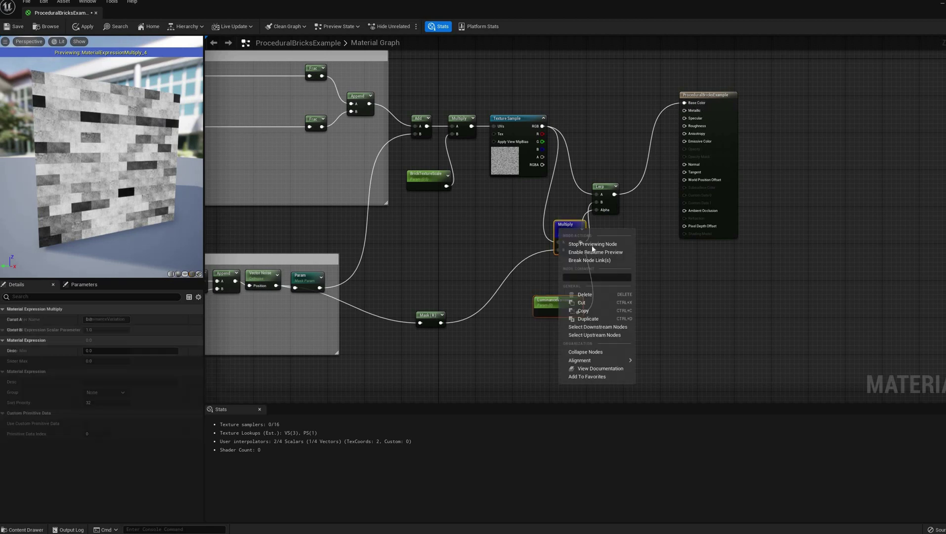
left_click(593, 244)
left_click(556, 304)
left_click_drag(99, 340, 103, 341)
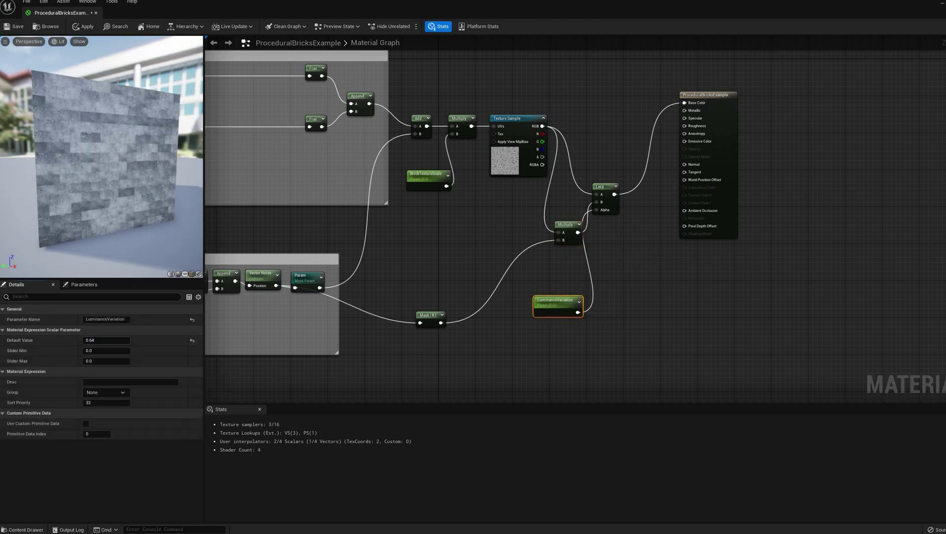
Step: Examine the brick luminance variation on the preview cube from several angles and distances
left_click_drag(115, 241, 89, 223)
scroll(113, 151, "up", 4)
left_click_drag(105, 115, 111, 121)
scroll(119, 143, "down", 4)
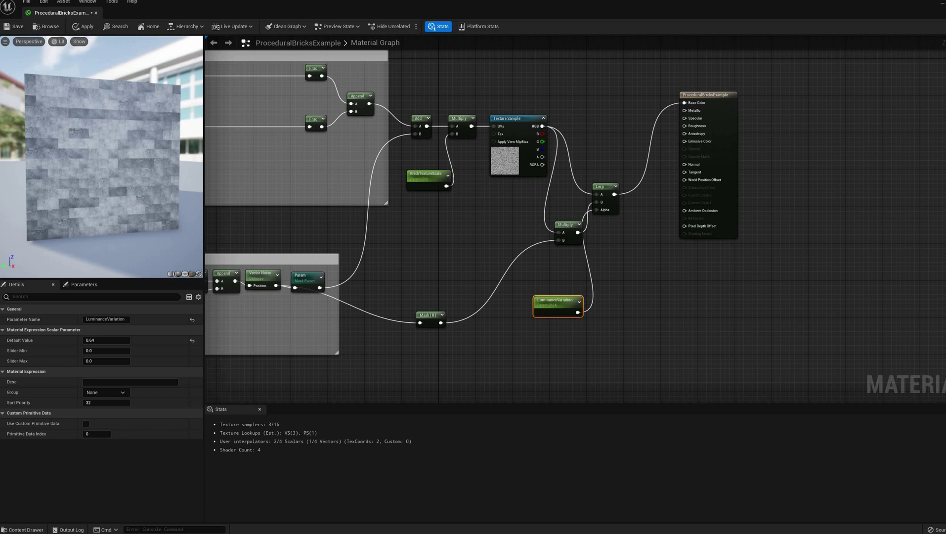
left_click_drag(148, 188, 193, 198)
scroll(187, 195, "up", 5)
scroll(187, 195, "down", 3)
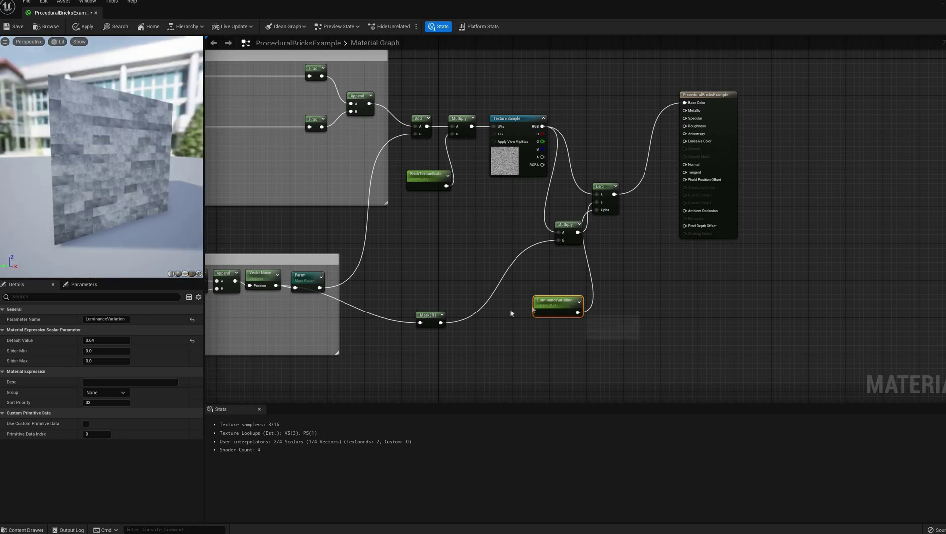
Step: Gather the LuminanceVariation, Multiply and Lerp nodes compactly beside the R mask
left_click_drag(555, 299, 474, 312)
left_click_drag(565, 224, 463, 284)
left_click_drag(604, 186, 519, 280)
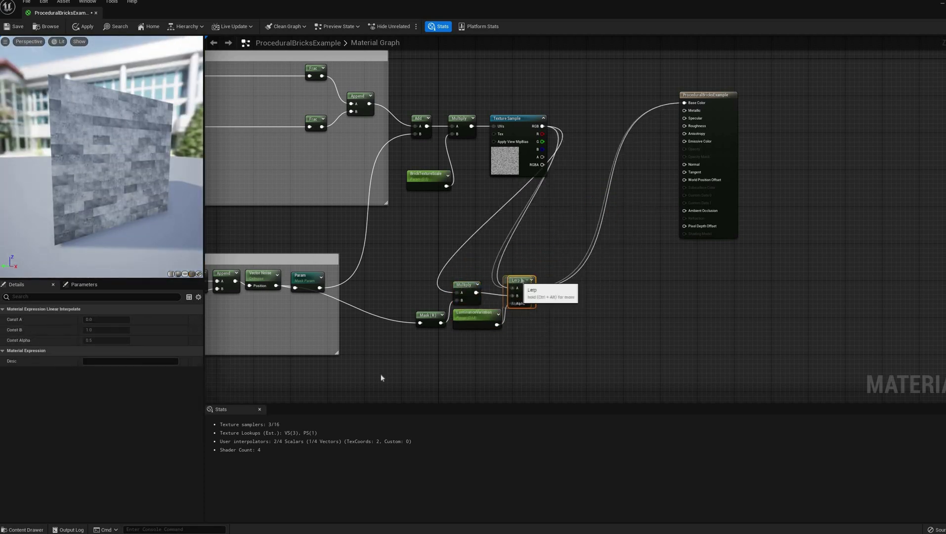
Step: Group the R mask, Multiply, LuminanceVariation and Lerp nodes in a comment titled "Luminance"
left_click_drag(381, 375, 530, 293)
right_click(465, 289)
left_click(497, 339)
type("Luminance")
key("Return")
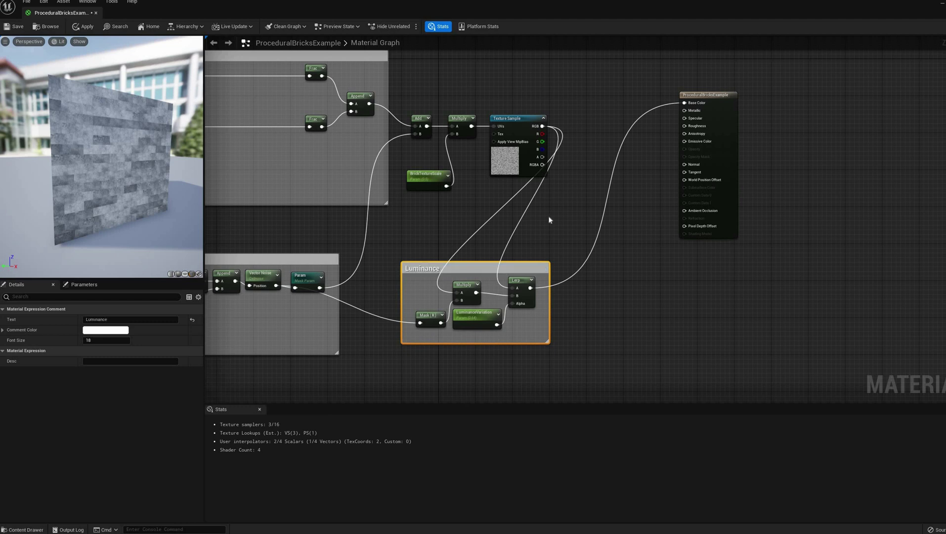
left_click(549, 215)
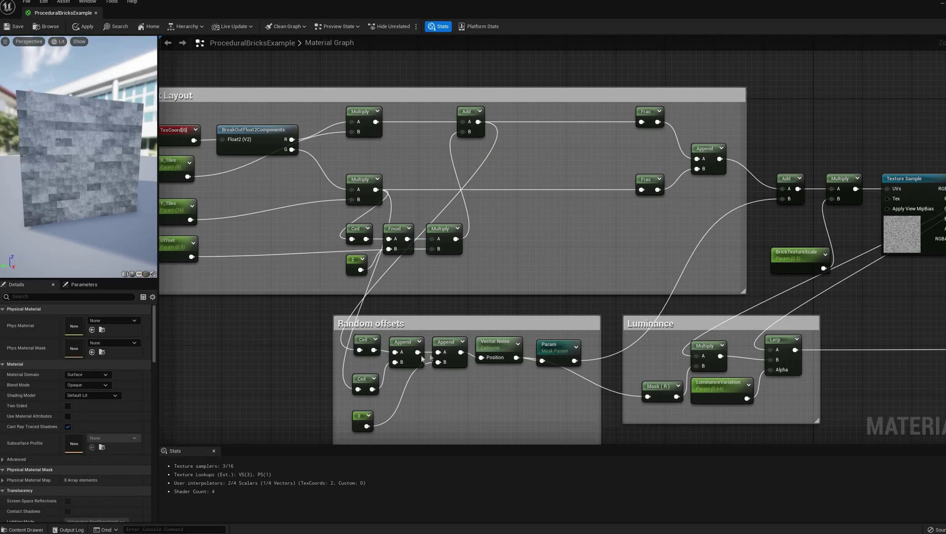
Step: Review the graph from the Brick Layout group through Random offsets and Luminance to the material output
right_click_drag(170, 343, 318, 355)
right_click_drag(455, 340, 361, 342)
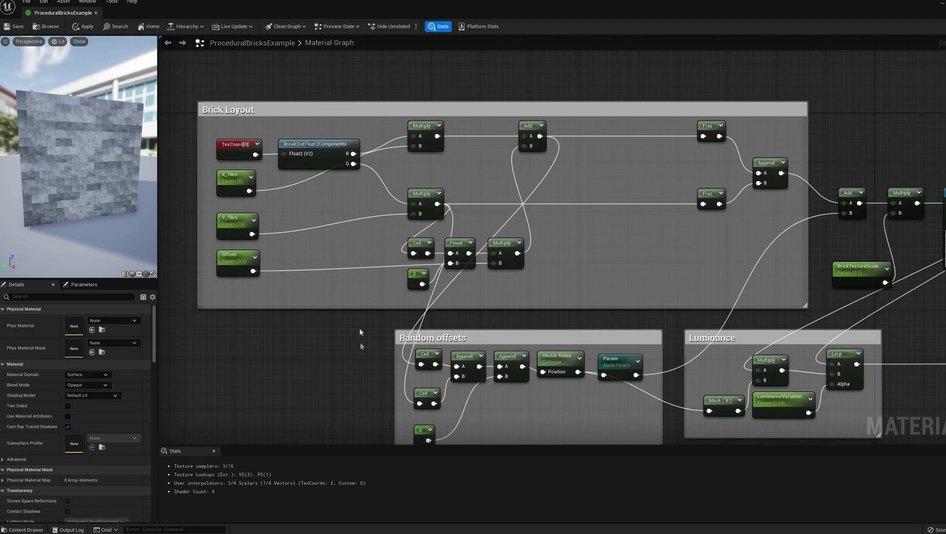
right_click_drag(621, 287, 522, 277)
right_click_drag(583, 285, 536, 256)
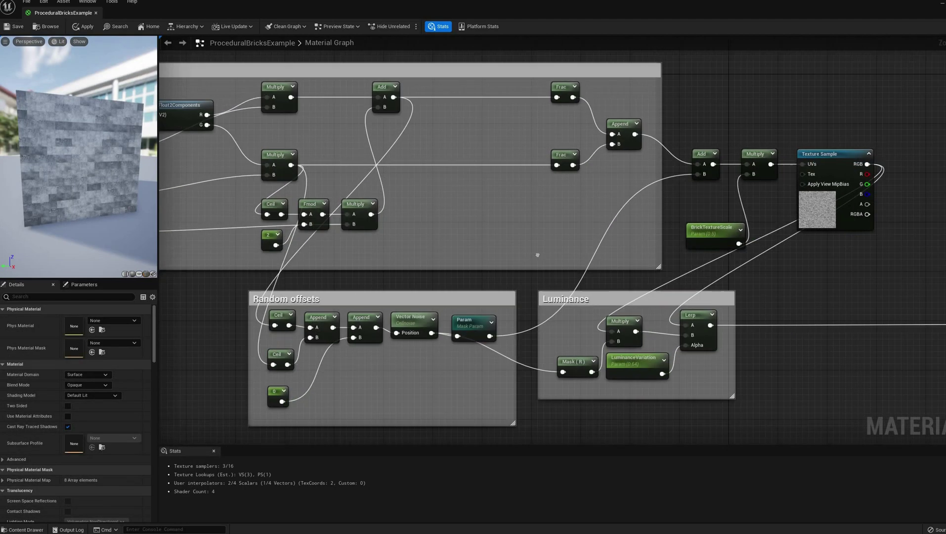
right_click_drag(589, 308, 480, 278)
right_click_drag(546, 291, 452, 298)
right_click_drag(604, 301, 556, 287)
right_click_drag(646, 225, 597, 277)
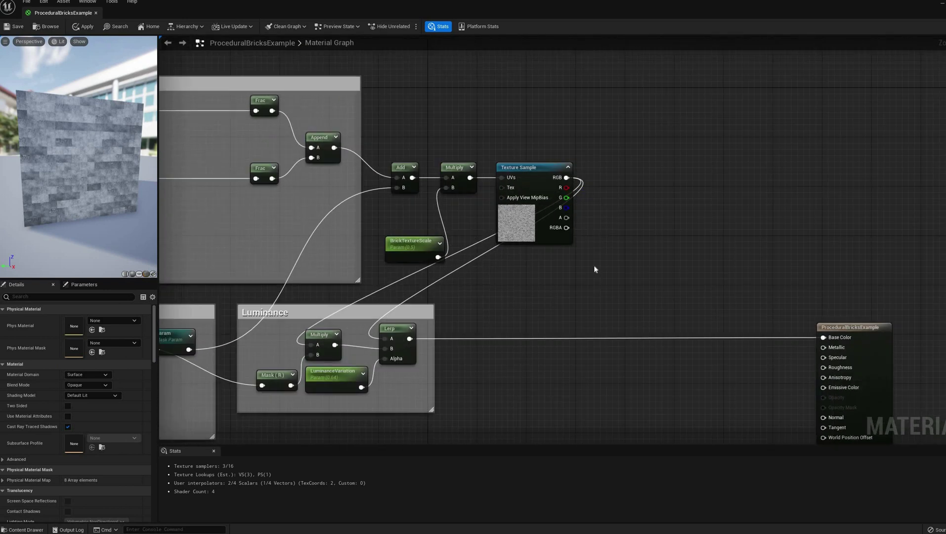
Step: Add a BoxMask-2D node in the empty area beyond the concrete Texture Sample
left_click_drag(93, 143, 64, 143)
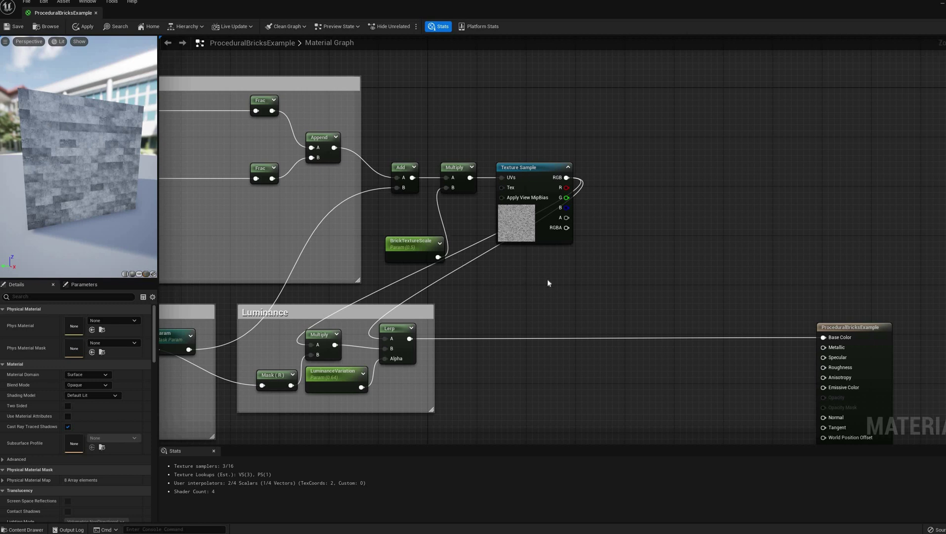
right_click_drag(603, 306, 599, 335)
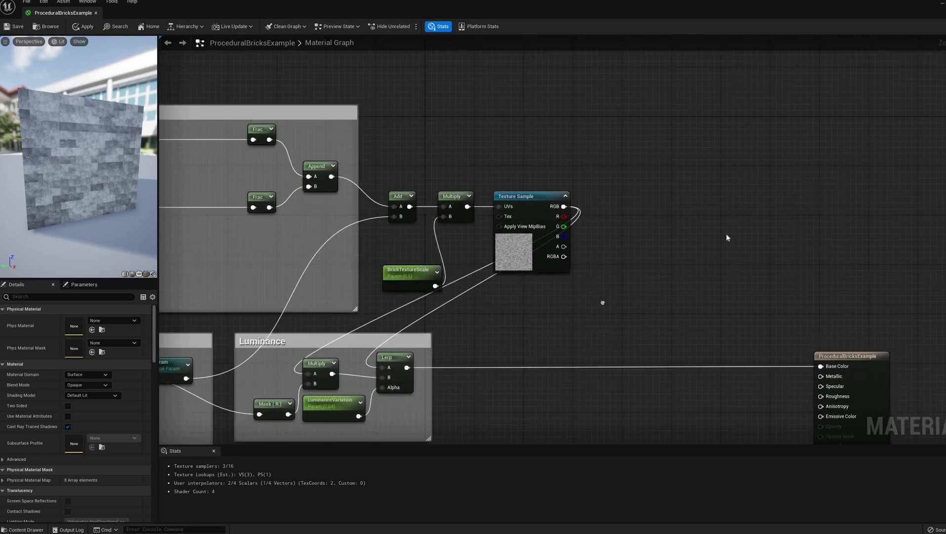
right_click(671, 235)
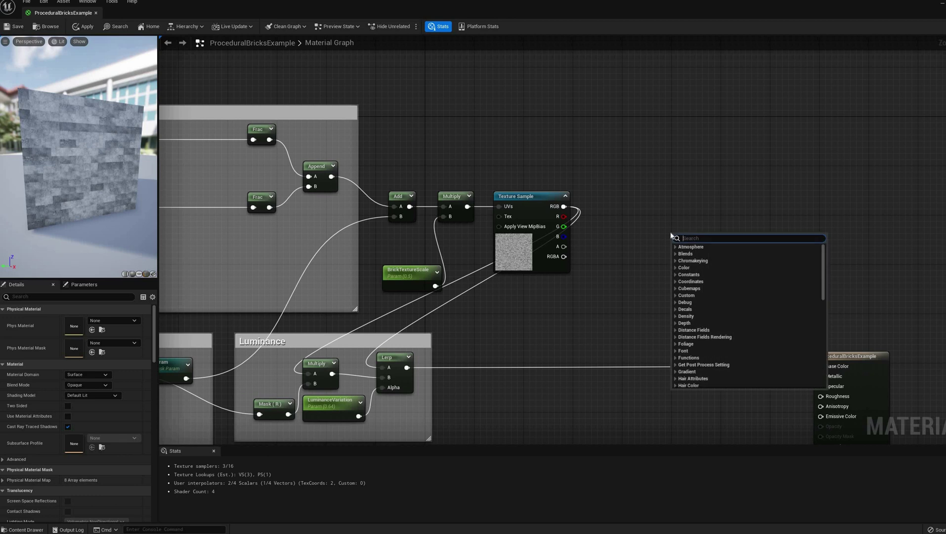
type("box")
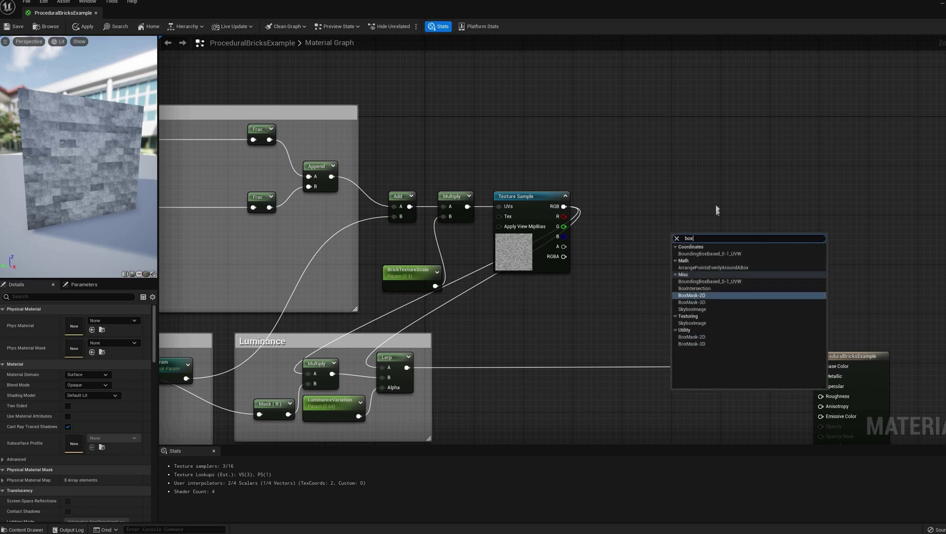
key("Return")
left_click_drag(702, 230, 709, 200)
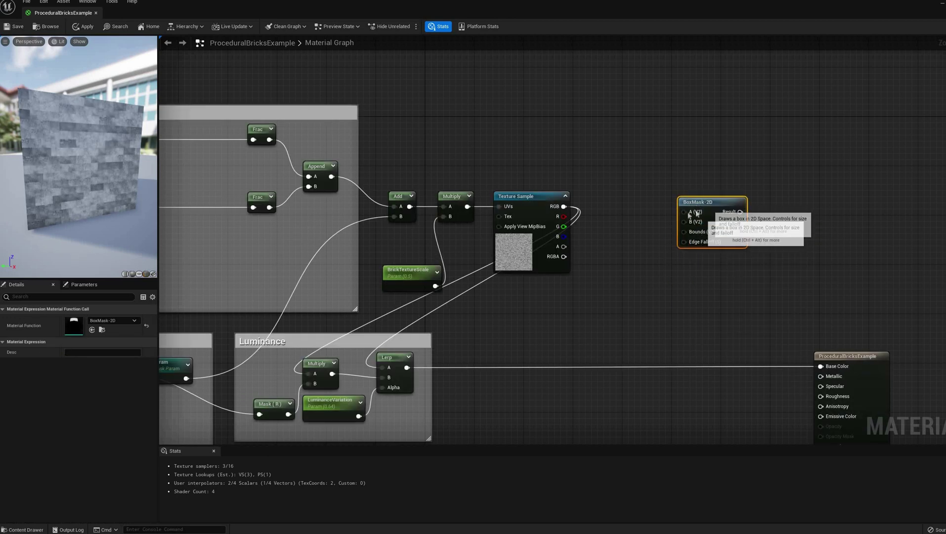
Step: Preview the Append node of the brick layout and connect its output to the BoxMask-2D A input
right_click(320, 168)
left_click(336, 180)
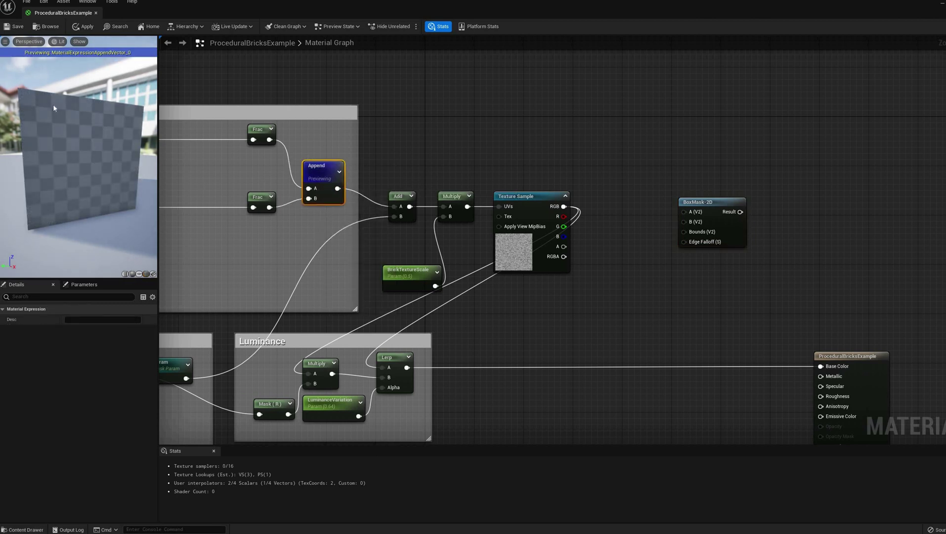
left_click_drag(337, 188, 686, 215)
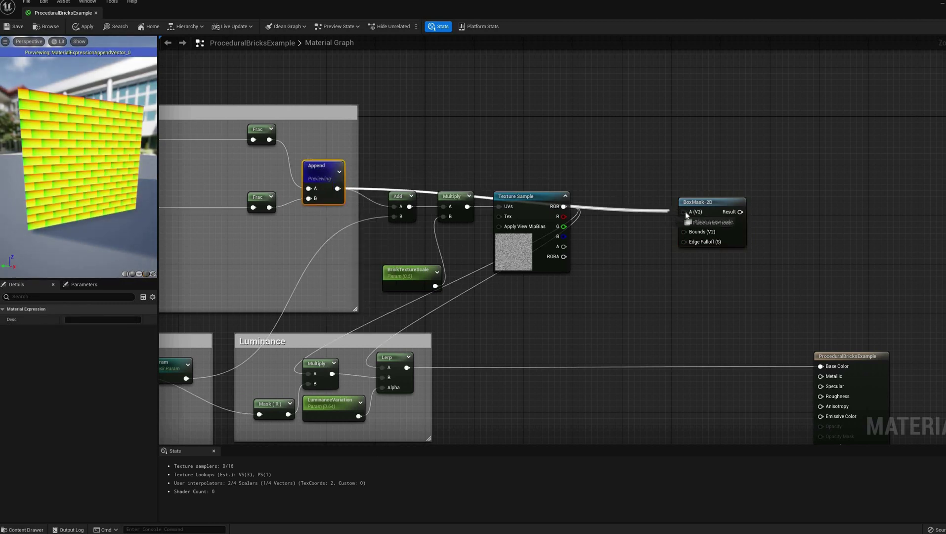
Step: Add a constant of 0.5, connect it to the BoxMask-2D B input and place it beside that node
right_click(614, 164)
left_click(610, 178)
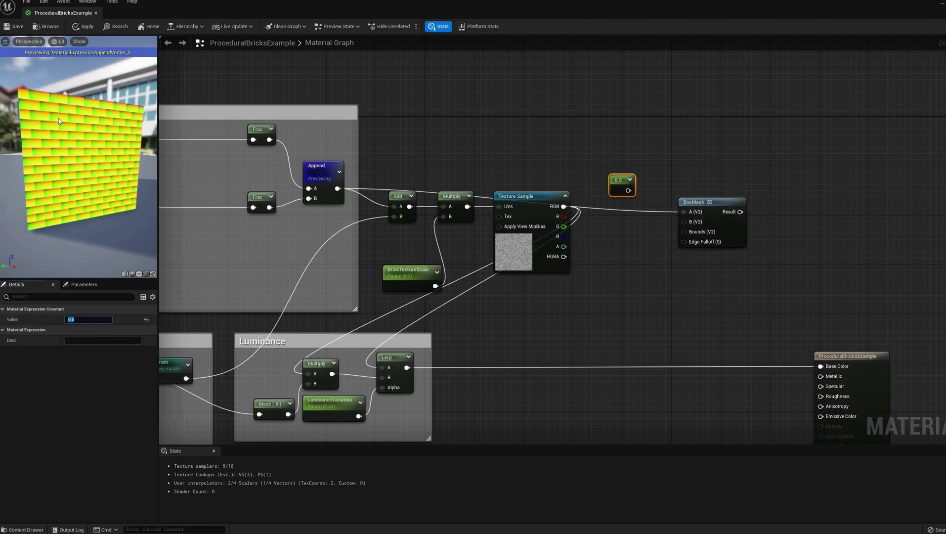
left_click_drag(628, 190, 684, 224)
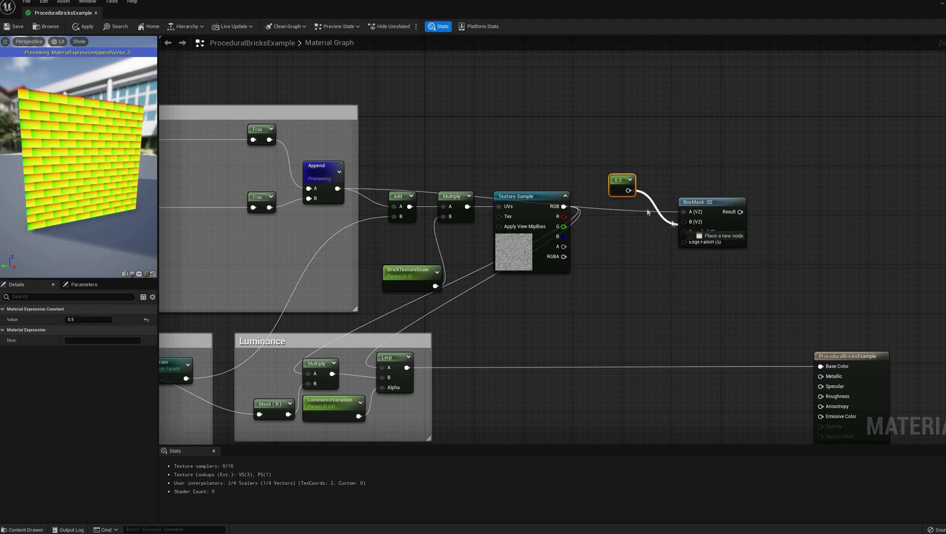
left_click_drag(621, 181, 645, 222)
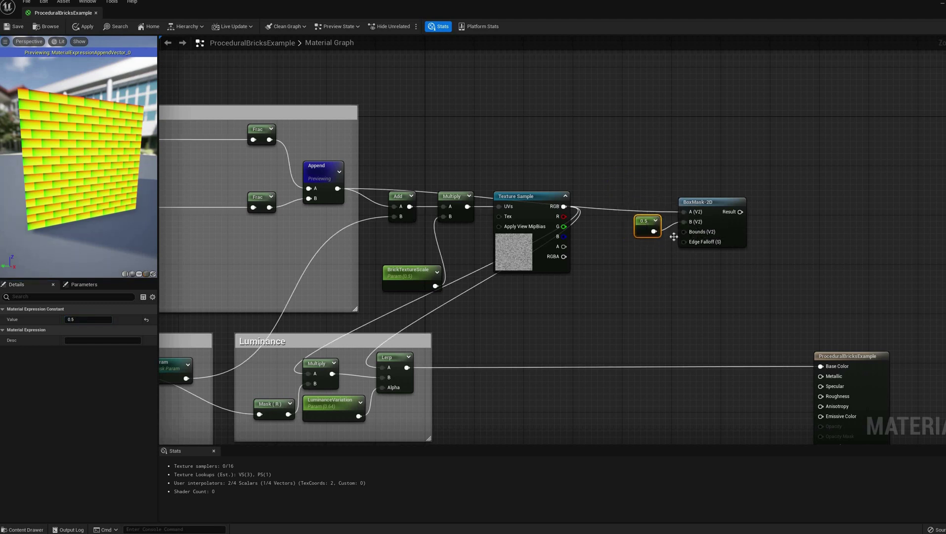
Step: Add a vector parameter named BrickSizeAndFalloff below the 0.5 constant
right_click(626, 269)
type("vect")
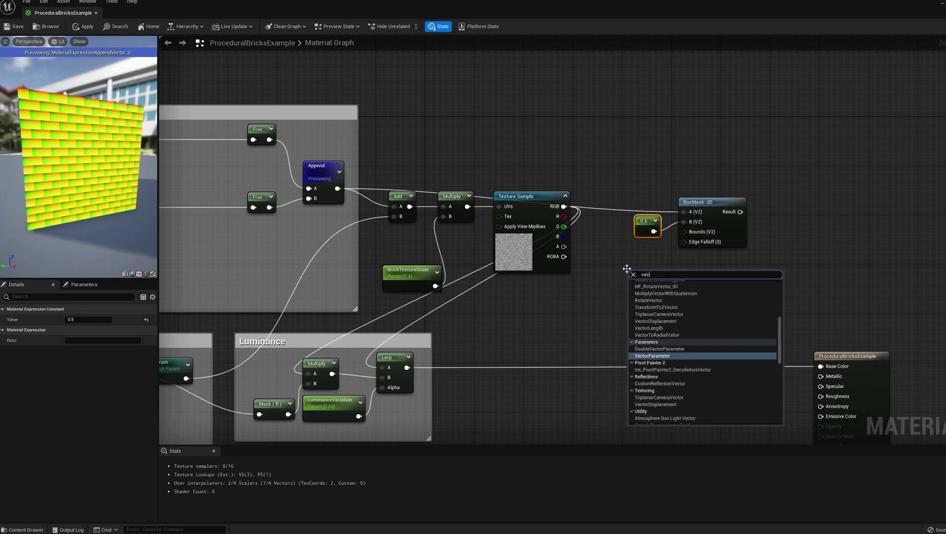
key("Return")
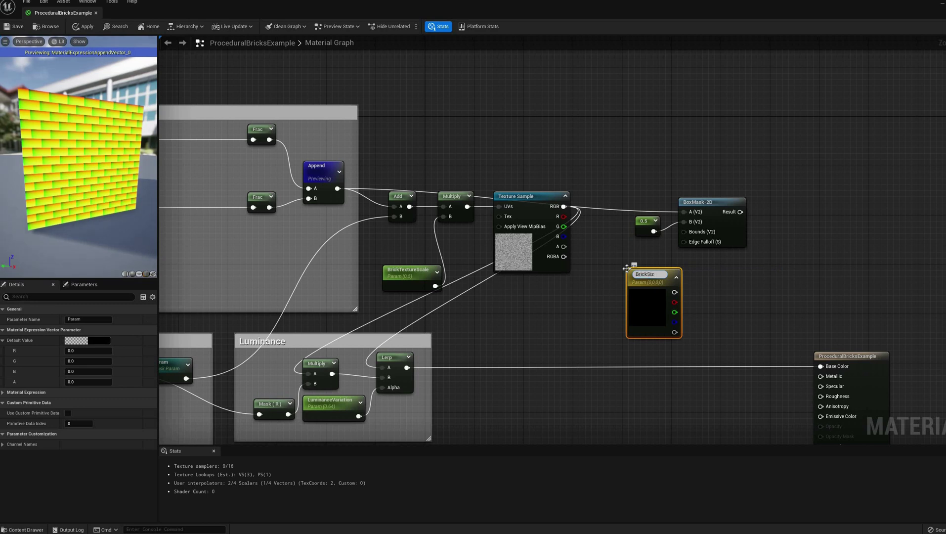
type("BrickSizeAndFalloff")
key("Return")
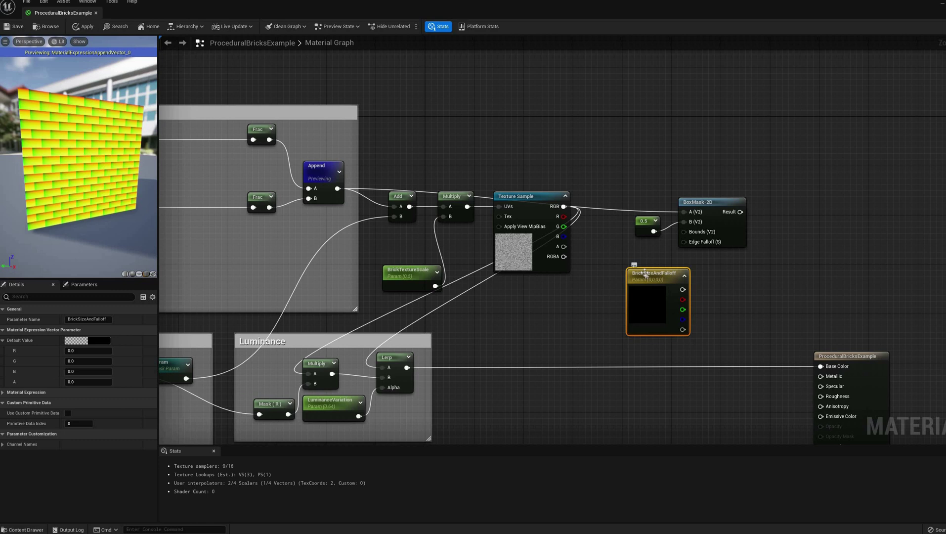
Step: Wire BrickSizeAndFalloff's RGB output to Bounds and its blue output to Edge Falloff, and preview the BoxMask-2D node
left_click_drag(639, 273, 684, 232)
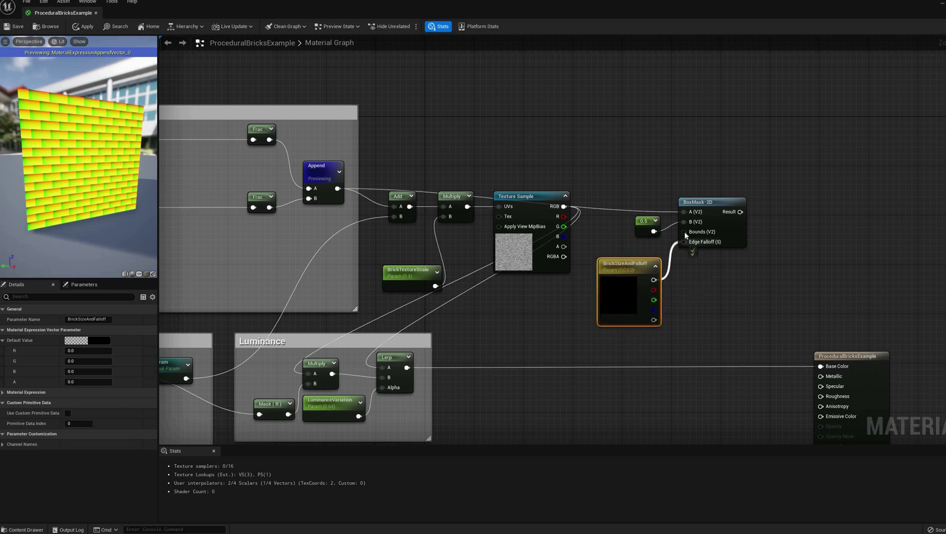
left_click_drag(653, 309, 684, 241)
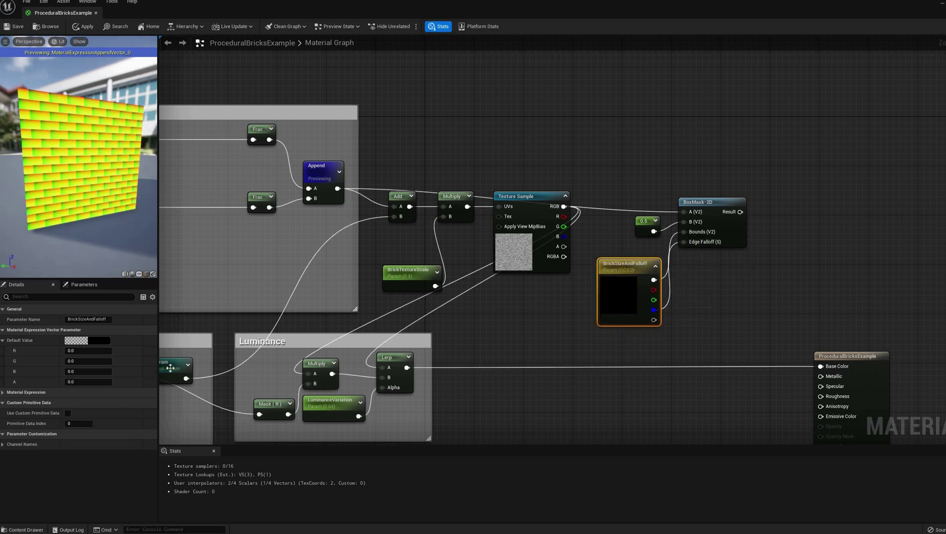
right_click(716, 206)
left_click(736, 218)
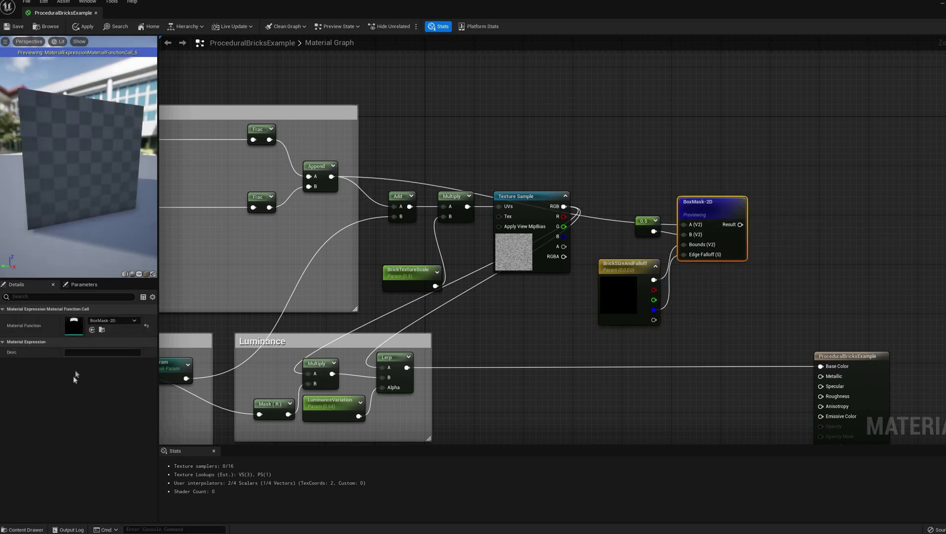
Step: Set the R and G default values of BrickSizeAndFalloff to 0.5
left_click(644, 266)
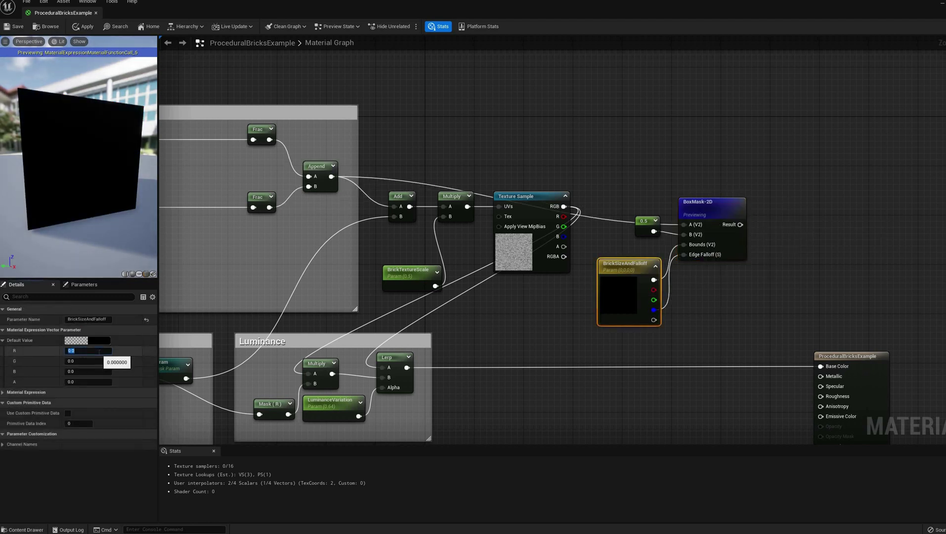
type("0.5")
key("Tab")
type("0.5")
key("Return")
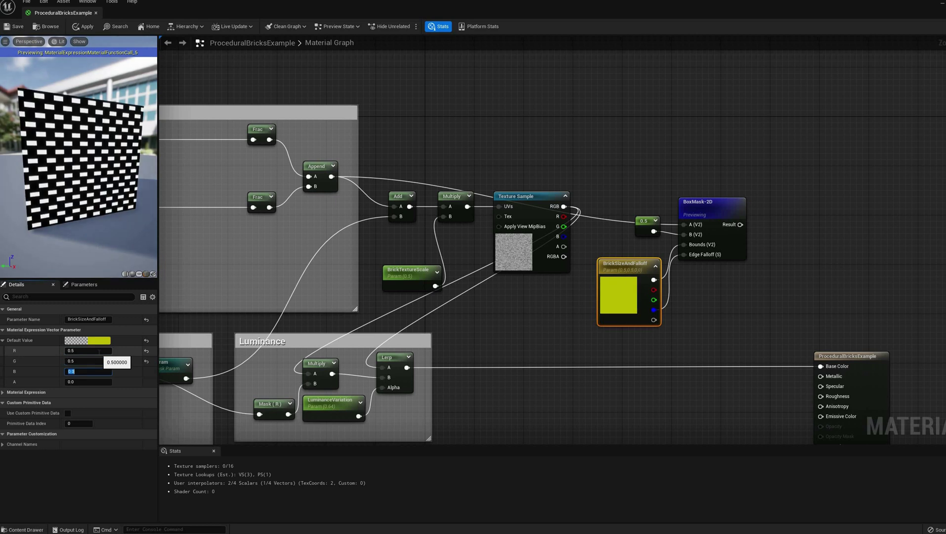
Step: Try several edge falloff amounts in BrickSizeAndFalloff's B value and settle on 0.1
type("0.1")
key("Return")
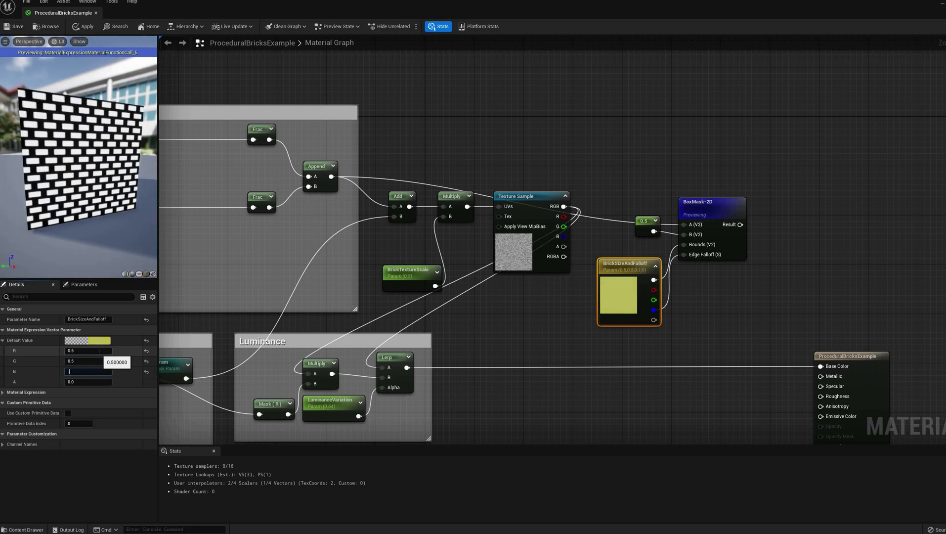
type("0.3")
key("Return")
key("Return")
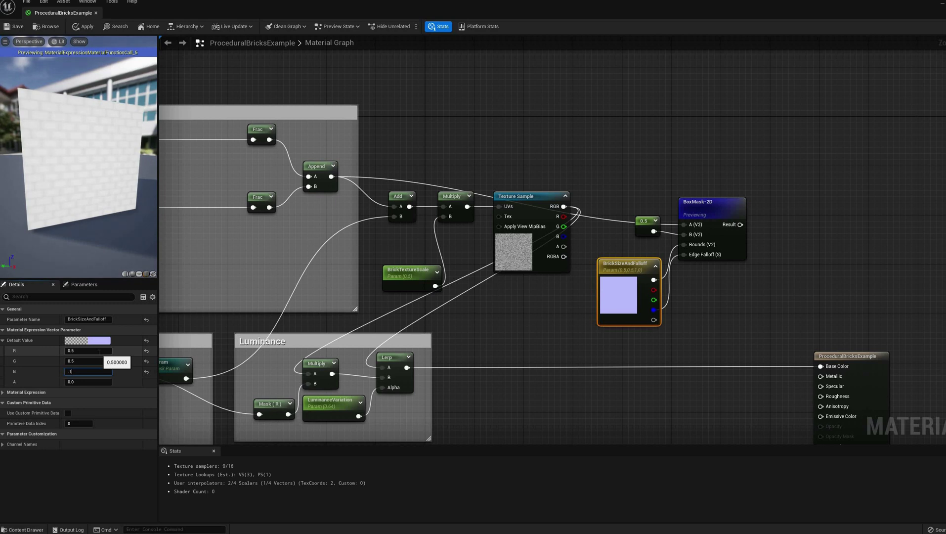
type(".1")
key("Return")
Step: Set the R and G values of BrickSizeAndFalloff to 0.8 and inspect the brick mask on the preview mesh
left_click(99, 352)
type(".8")
key("Tab")
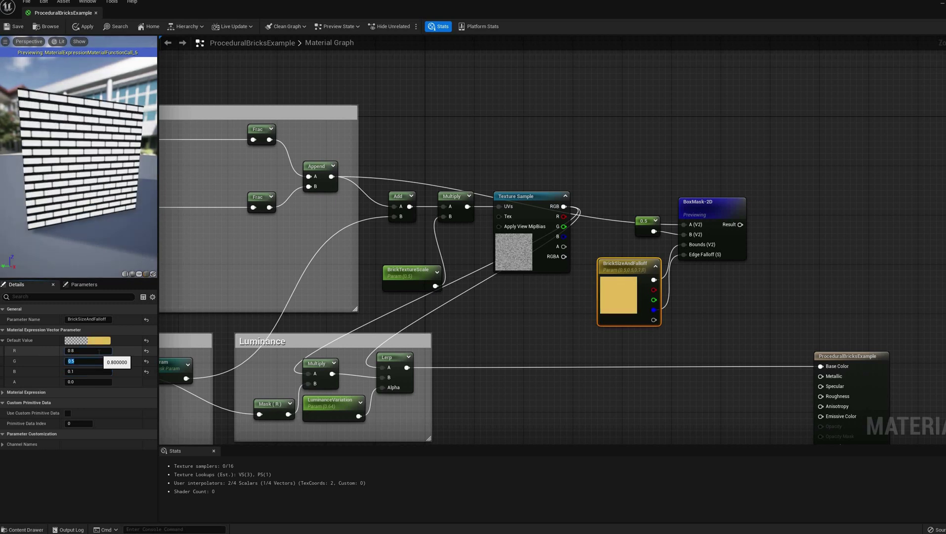
type(".8")
key("Return")
scroll(99, 152, "up", 5)
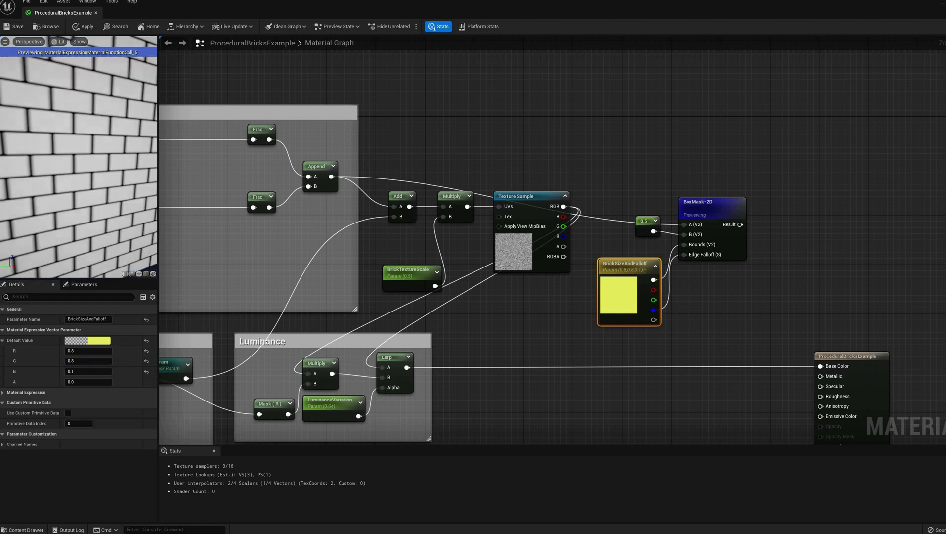
left_click_drag(99, 151, 142, 173)
scroll(99, 152, "up", 3)
scroll(142, 173, "down", 2)
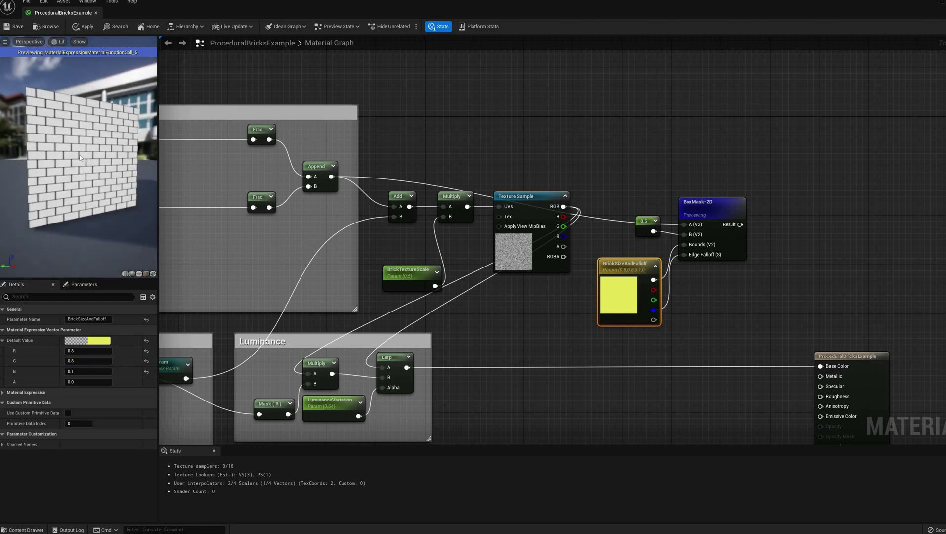
Step: Arrange the BoxMask-2D and BrickSizeAndFalloff nodes compactly around the 0.5 constant
left_click_drag(711, 205, 688, 260)
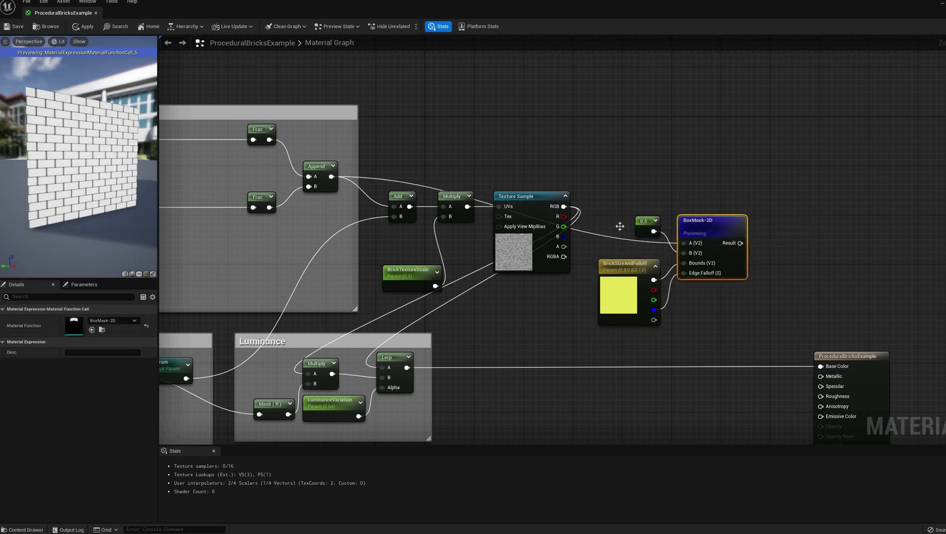
right_click_drag(619, 226, 600, 185)
left_click_drag(621, 224, 619, 210)
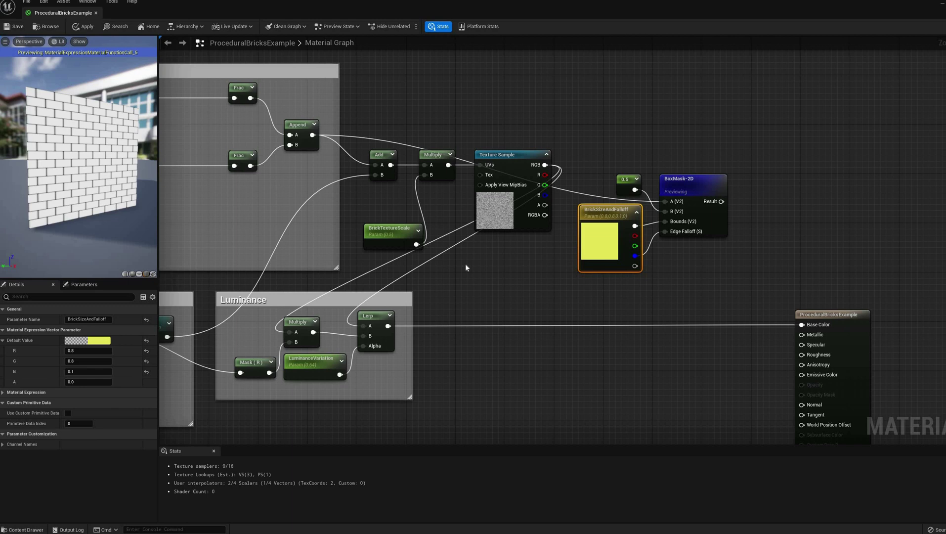
left_click(530, 267)
right_click_drag(619, 283, 493, 247)
left_click_drag(702, 278, 626, 252)
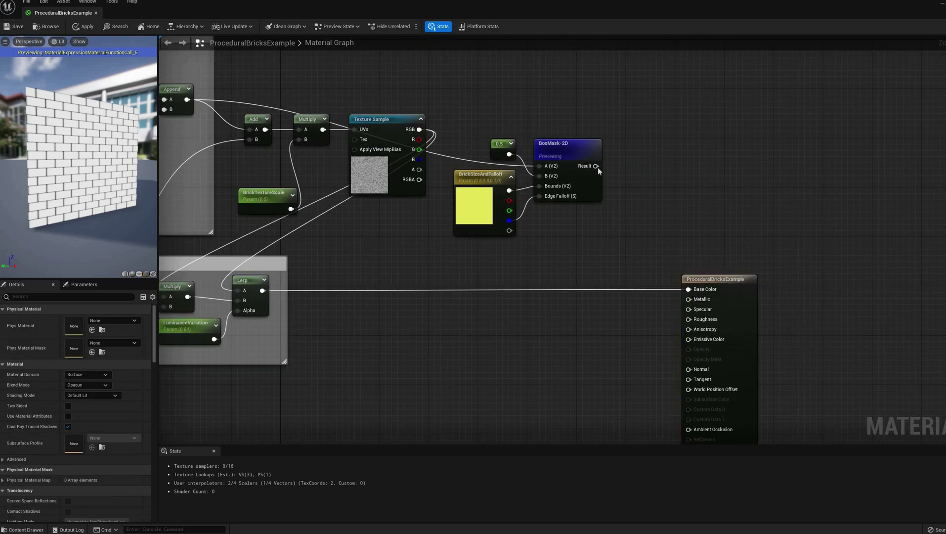
Step: Add a Step node fed by the BoxMask-2D Result in its Y input and preview it
left_click_drag(596, 165, 645, 167)
type("step")
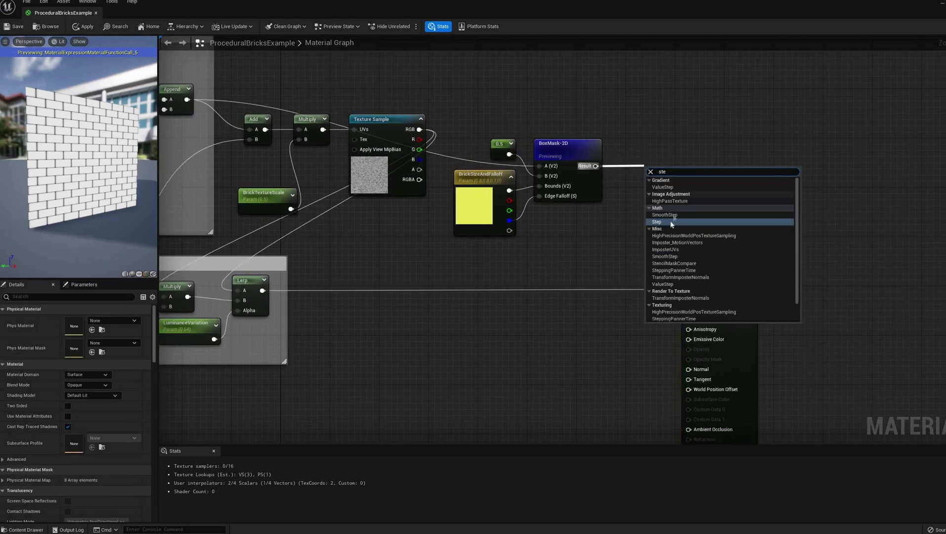
key("Return")
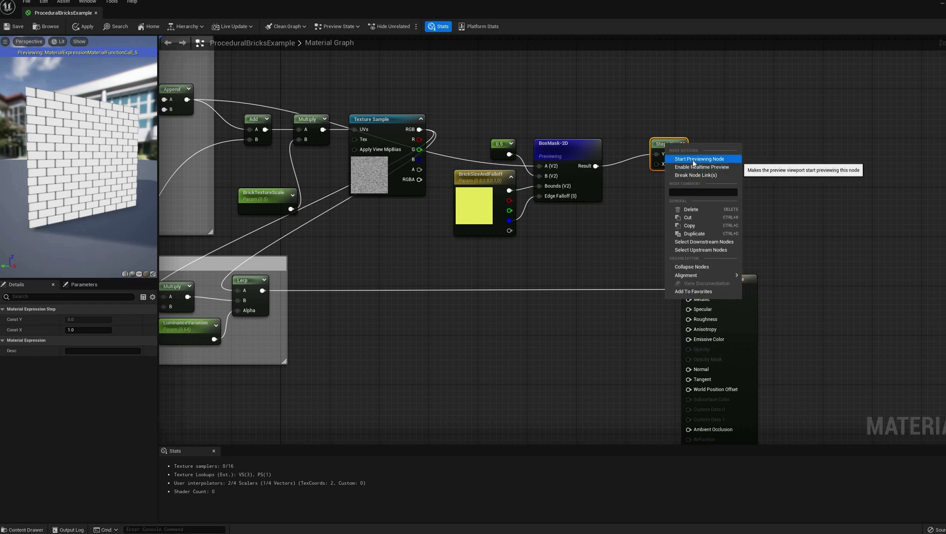
left_click(692, 159)
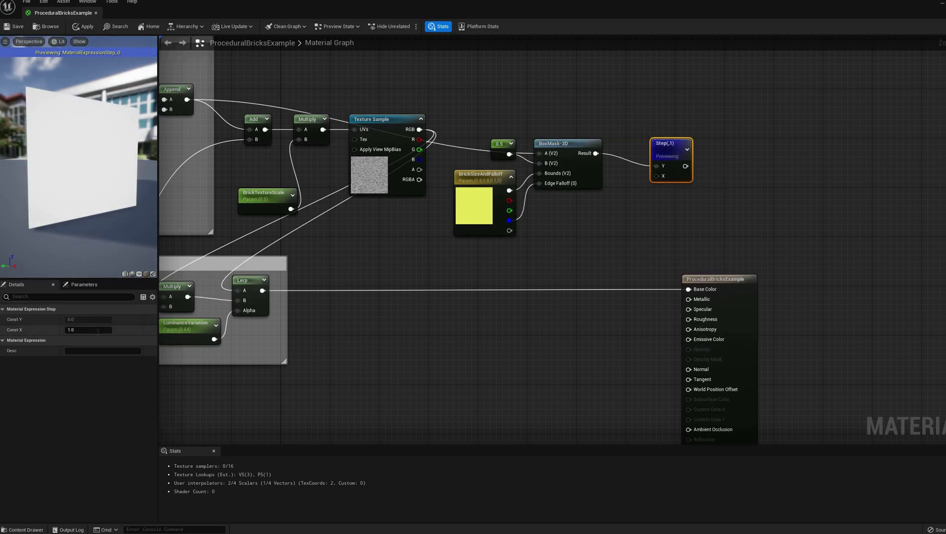
Step: Try different thresholds in the Step node's Const X and settle on 0.3
type("0.2")
key("Return")
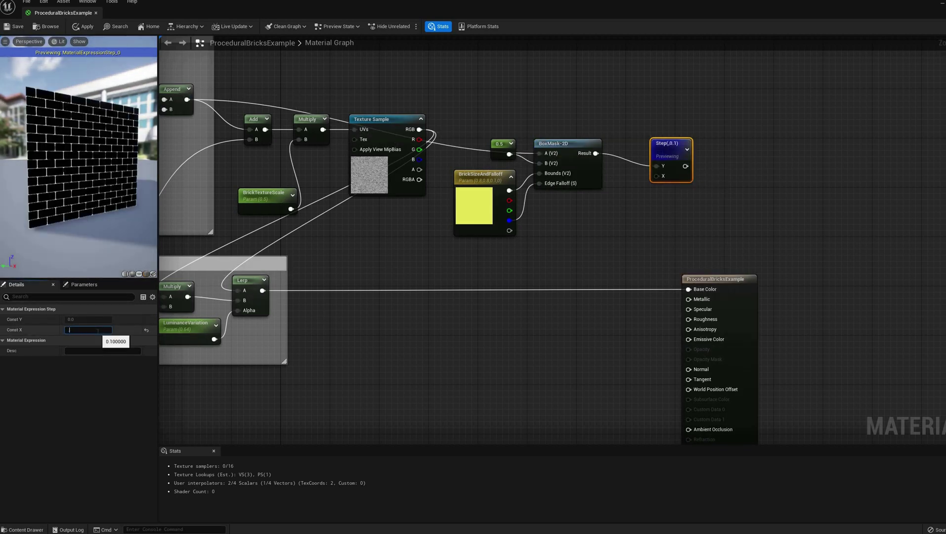
type("0.3")
key("Return")
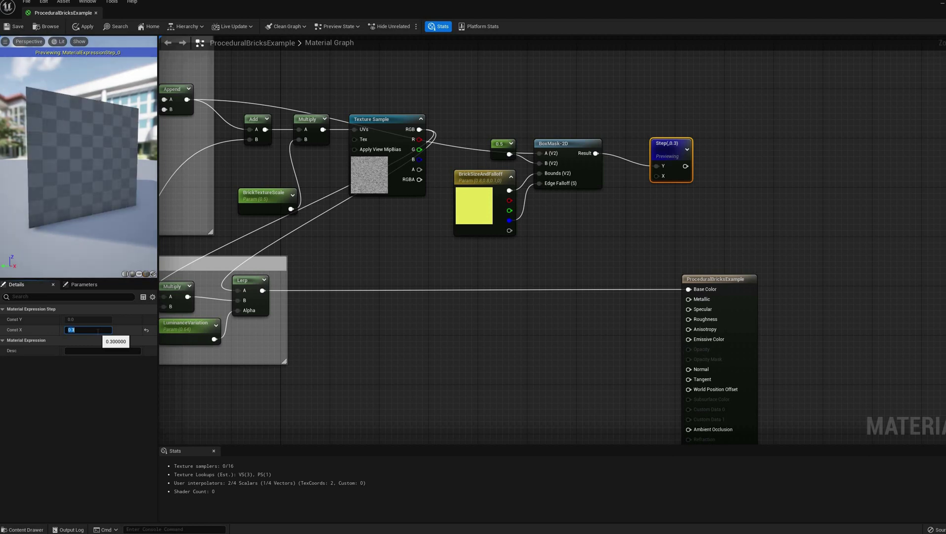
type(".4")
key("Return")
type(".3")
key("Return")
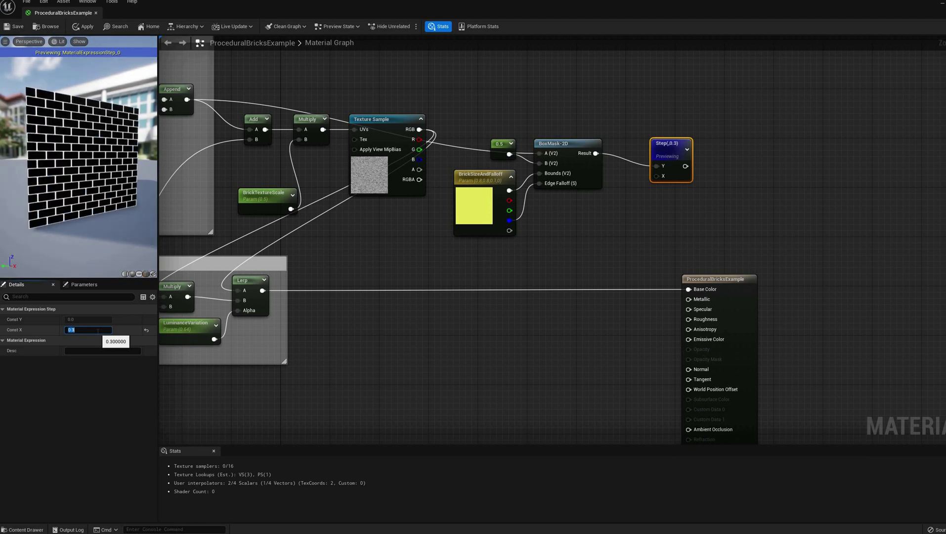
Step: Add a scalar parameter named MaskSize below the BoxMask-2D node
right_click(562, 227)
left_click(582, 316)
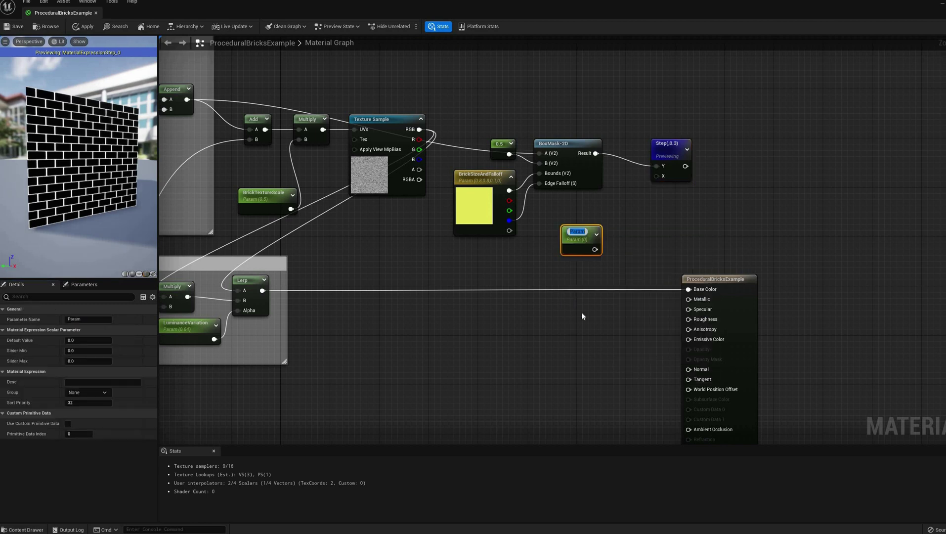
type("MaskSize")
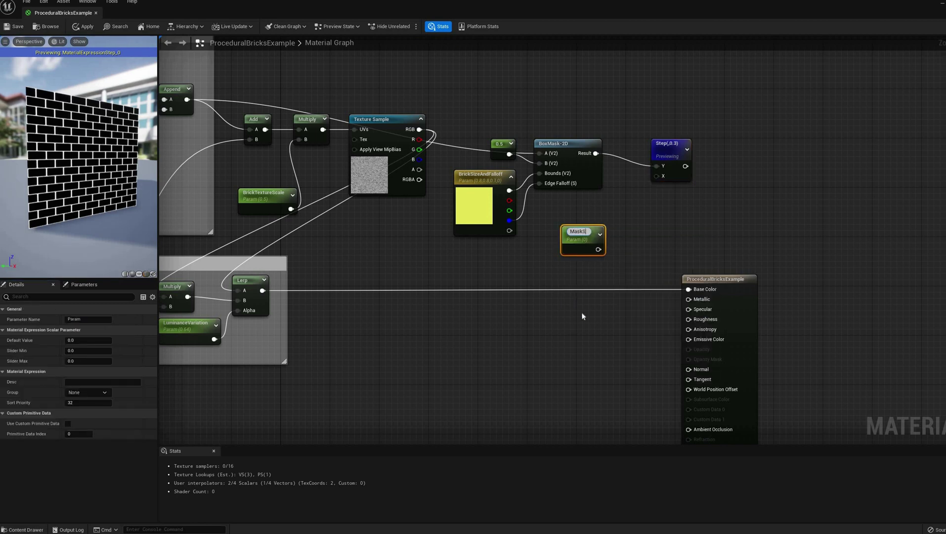
key("Return")
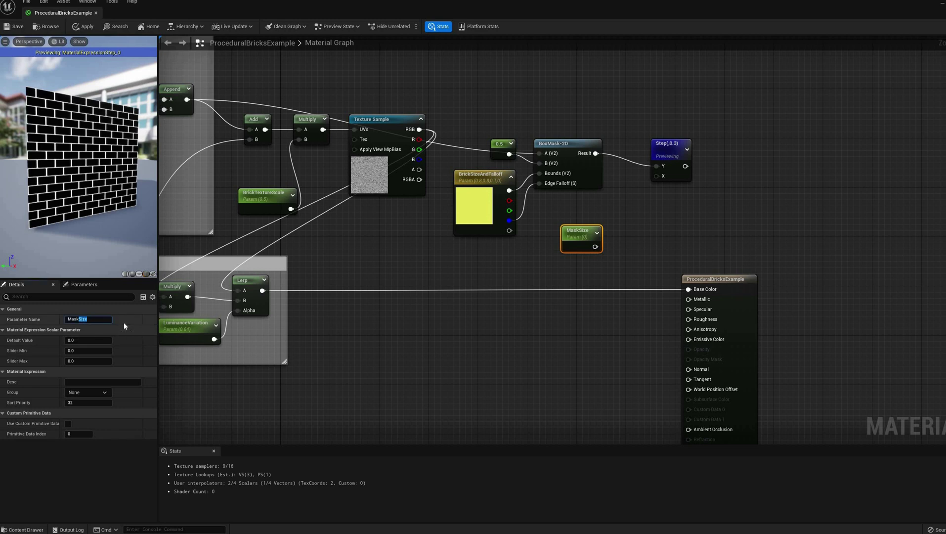
Step: Name the scalar parameter MaskThreshold with a default value of 0.2, feed it into the Step node's X input, and move Step closer
type("Threshold")
key("Return")
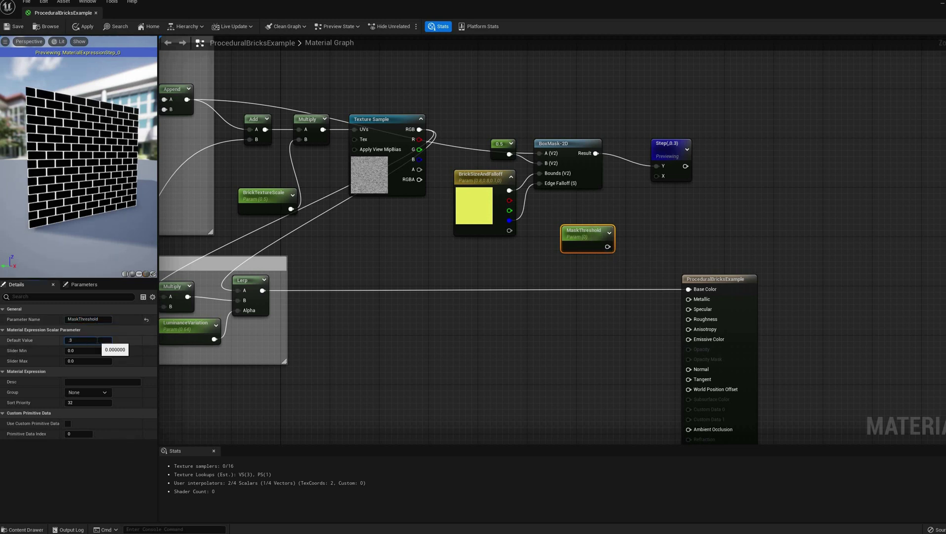
left_click_drag(607, 247, 657, 176)
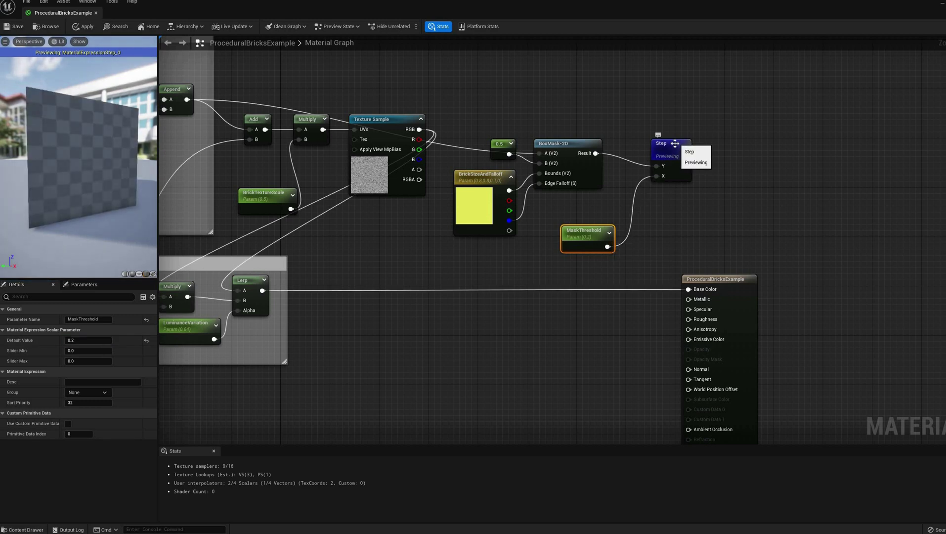
left_click_drag(676, 141, 657, 142)
Step: Preview the BoxMask-2D result against the Step output and select the MaskThreshold parameter
right_click(569, 147)
left_click(608, 157)
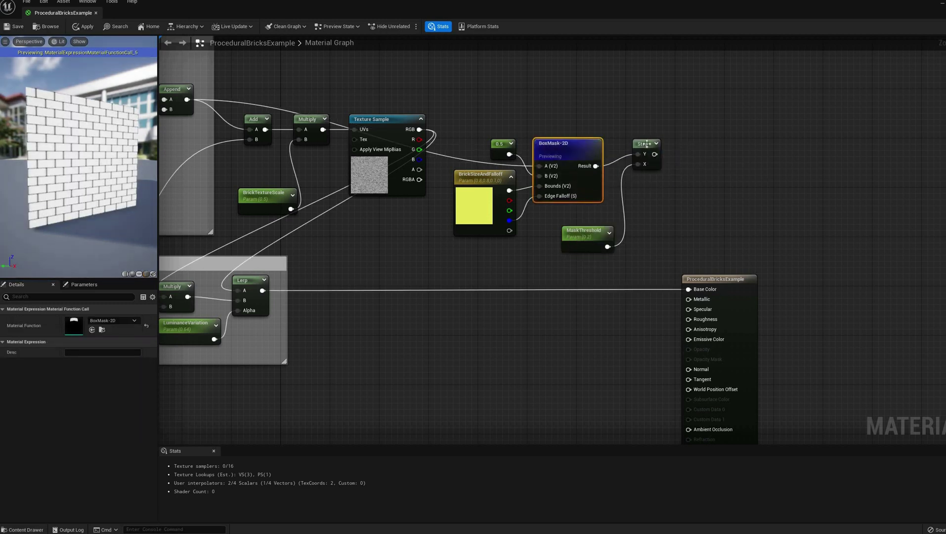
key("space")
left_click(585, 235)
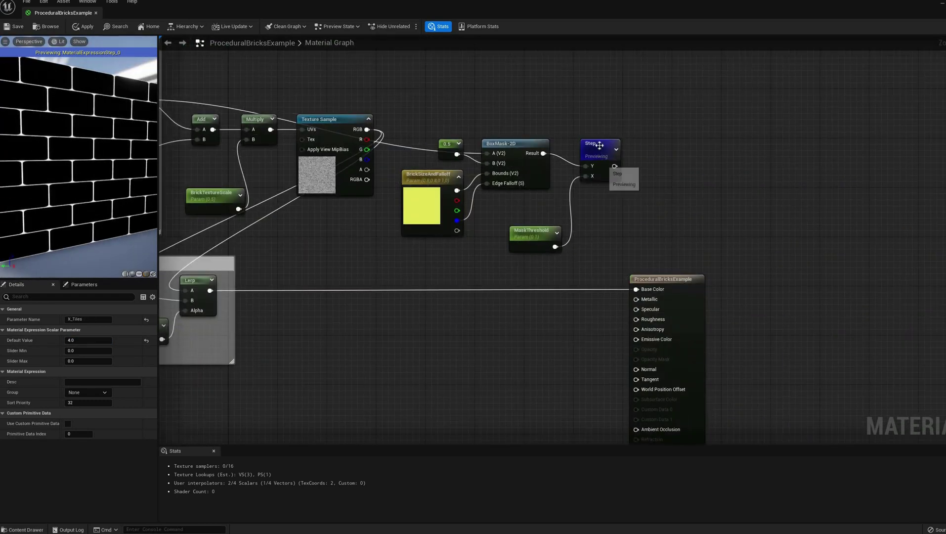
Step: Add a OneMinus node to the Step output and preview the inverted mask
left_click_drag(614, 166, 657, 170)
type("1-x")
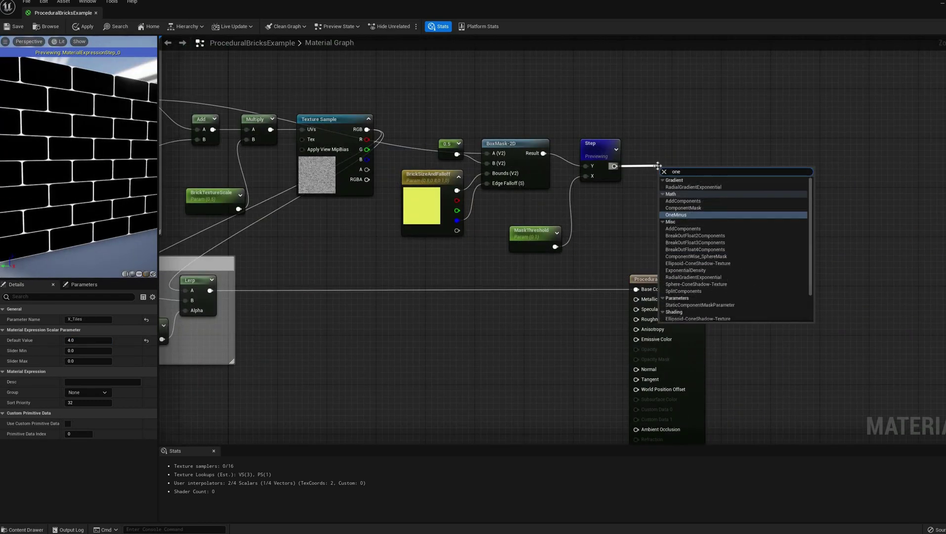
key("Return")
right_click(651, 141)
left_click(679, 167)
Step: Move the material output node aside, move the mask nodes above the texture nodes, and group them in a comment named BrickAndGroutMask
left_click_drag(676, 279, 757, 280)
right_click_drag(608, 260, 599, 315)
scroll(598, 316, "down", 2)
right_click_drag(720, 197, 777, 217)
left_click_drag(725, 187, 349, 303)
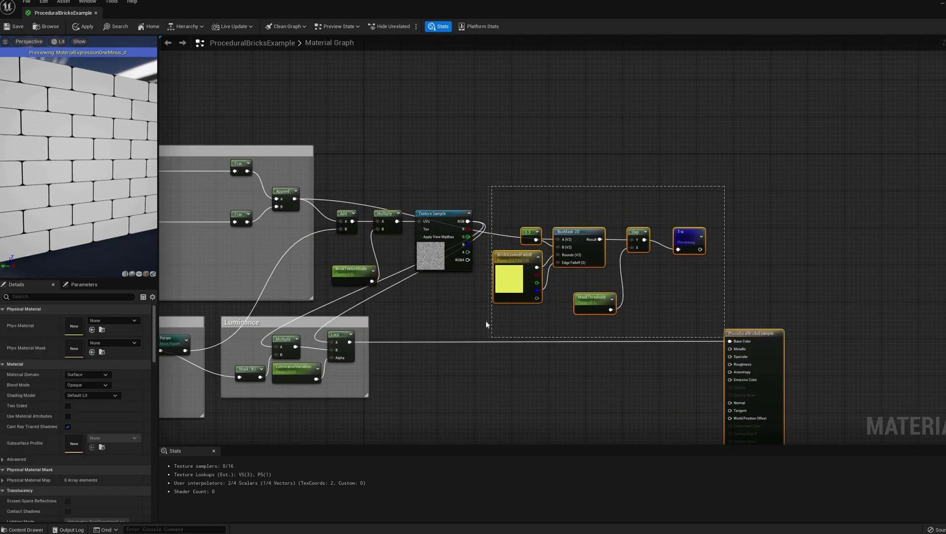
left_click_drag(486, 322, 487, 320)
left_click_drag(577, 232, 569, 92)
right_click(550, 131)
left_click(586, 176)
type("BrickAndGroutMask")
key("Return")
Step: Add a vector parameter named BrickColor below the BrickAndGroutMask group
left_click(540, 253)
right_click(552, 227)
type("vec")
left_click(583, 315)
type("BrickColo")
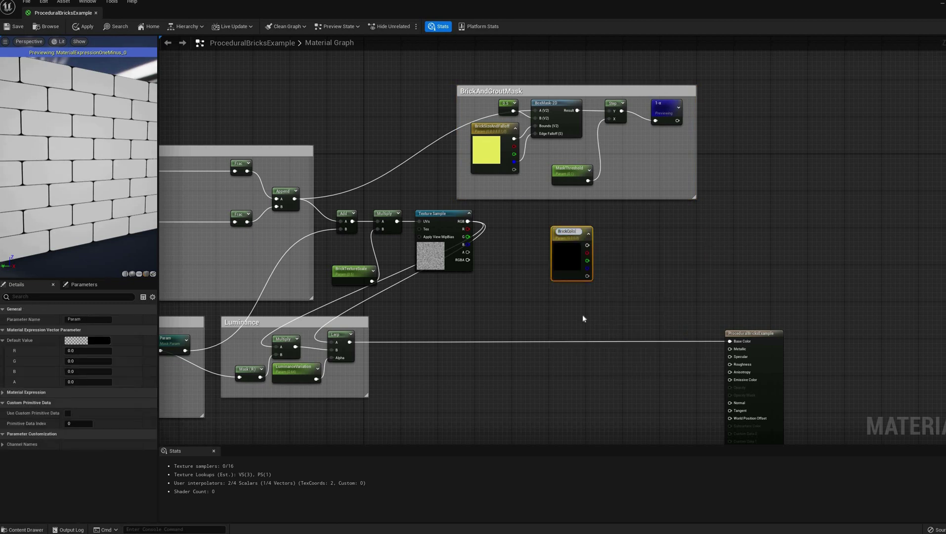
type("r")
key("Return")
left_click_drag(567, 231, 550, 209)
Step: Duplicate the BrickColor parameter, place the copy below it, and name it GroutColor
key("ctrl+d")
left_click_drag(565, 308, 555, 279)
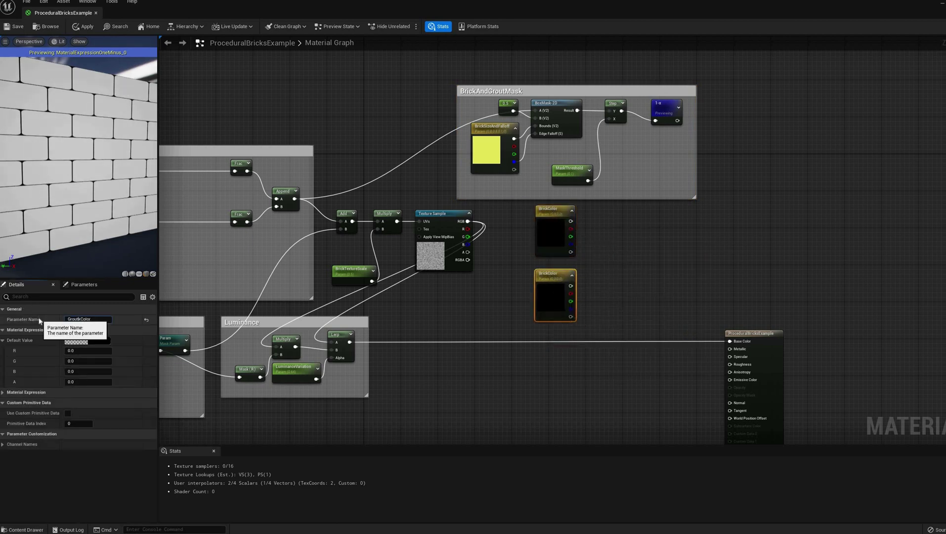
key("Return")
left_click(600, 262)
Step: Add a LinearInterpolate node beside the BrickColor and GroutColor parameters
right_click_drag(668, 108, 598, 133)
right_click(572, 259)
type("line")
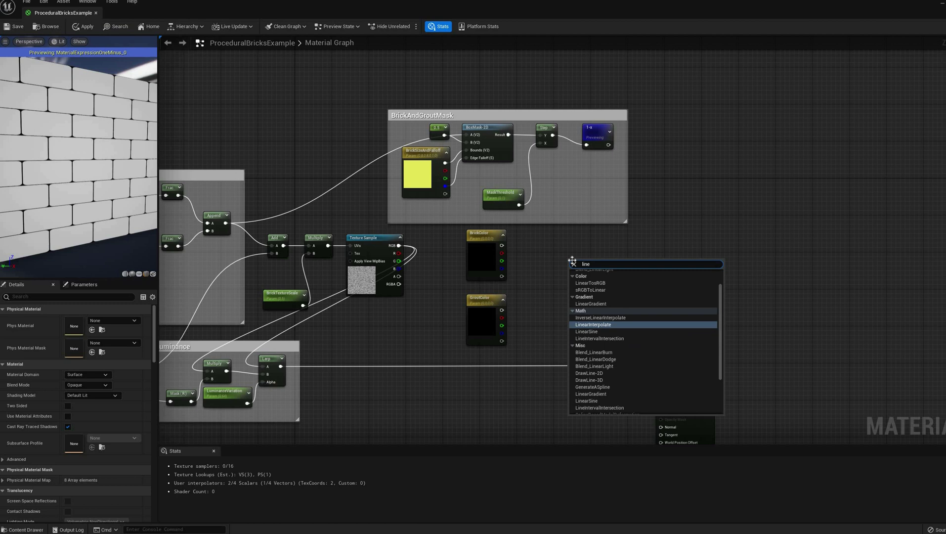
key("Return")
Step: Preview the Step node and delete the OneMinus node from the mask group
right_click(546, 127)
left_click(566, 142)
left_click(592, 127)
key("Delete")
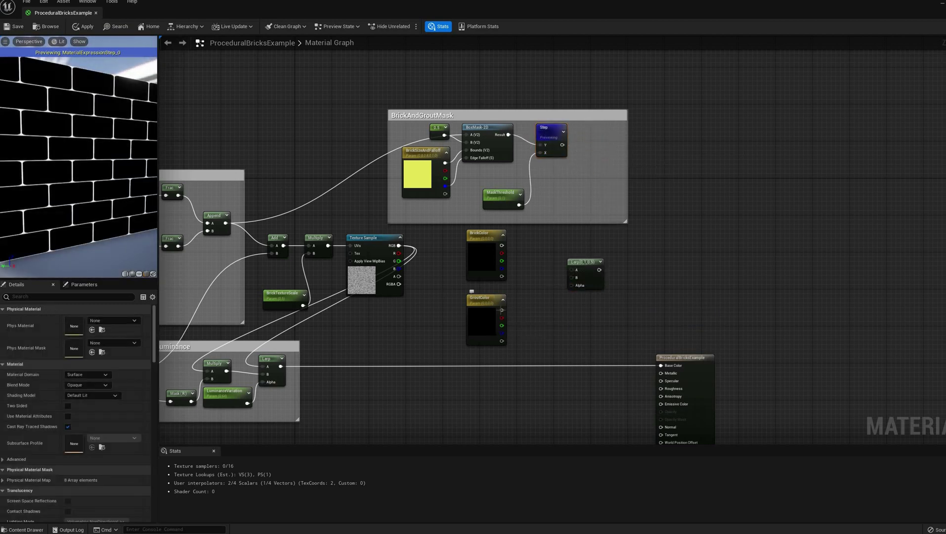
Step: Connect BrickColor to the new Lerp's A, GroutColor to its B, and the Step output to its Alpha
left_click_drag(502, 311, 572, 277)
left_click_drag(502, 246, 572, 269)
left_click_drag(562, 145, 572, 285)
Step: Multiply the colour Lerp by the Luminance Lerp in a new Multiply node and feed the result into Base Color
right_click_drag(598, 336, 543, 266)
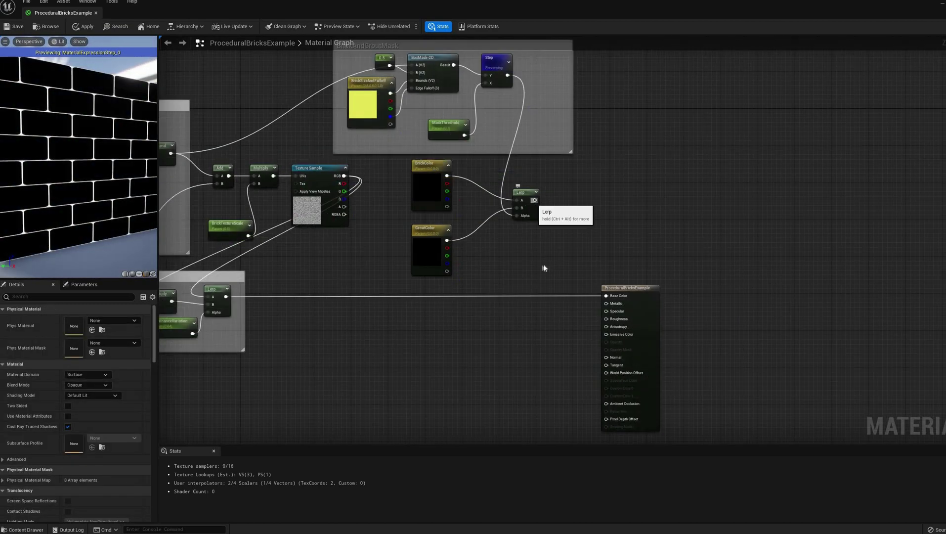
left_click_drag(535, 200, 543, 267)
type("mul")
key("Return")
left_click_drag(226, 296, 606, 296)
left_click_drag(556, 282, 558, 297)
Step: Stop previewing the Step node and set BrickColor's default colour to a light orange
right_click(490, 58)
left_click(520, 74)
double_click(428, 187)
left_click(548, 315)
left_click_drag(585, 365, 585, 292)
left_click(586, 454)
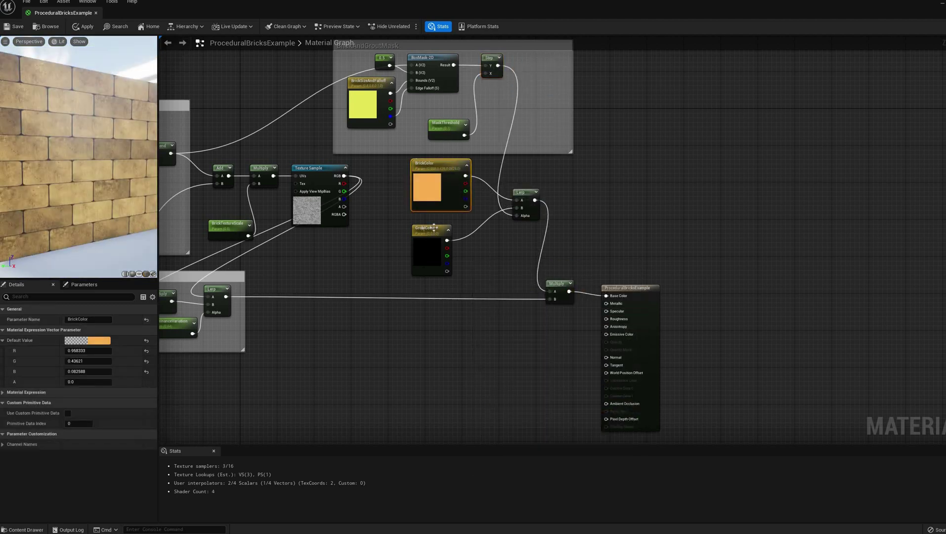
Step: Set GroutColor's default colour to a light beige and check the wall in the preview
double_click(433, 228)
left_click(535, 337)
left_click(585, 453)
scroll(94, 163, "up", 5)
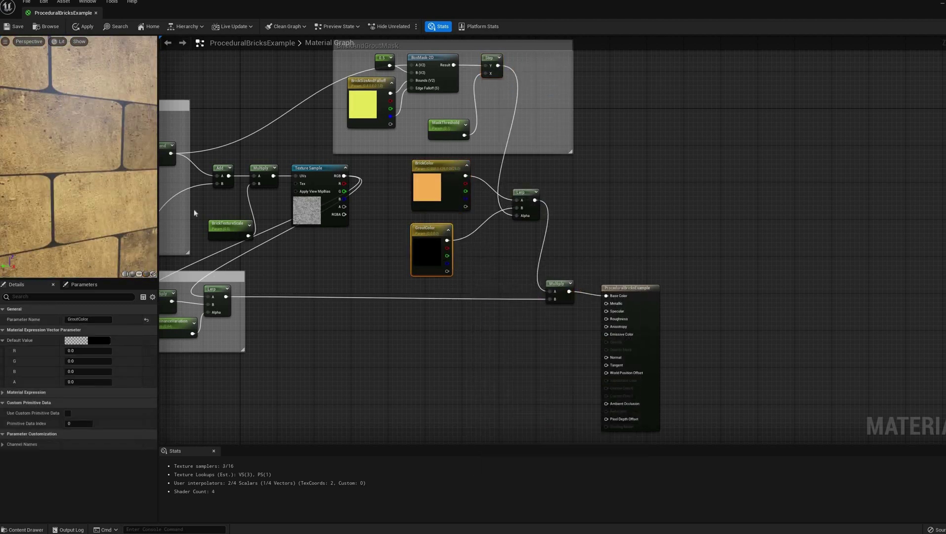
scroll(94, 163, "down", 5)
left_click(102, 341)
left_click_drag(585, 365, 586, 318)
left_click(537, 337)
left_click(584, 452)
left_click_drag(84, 178, 91, 180)
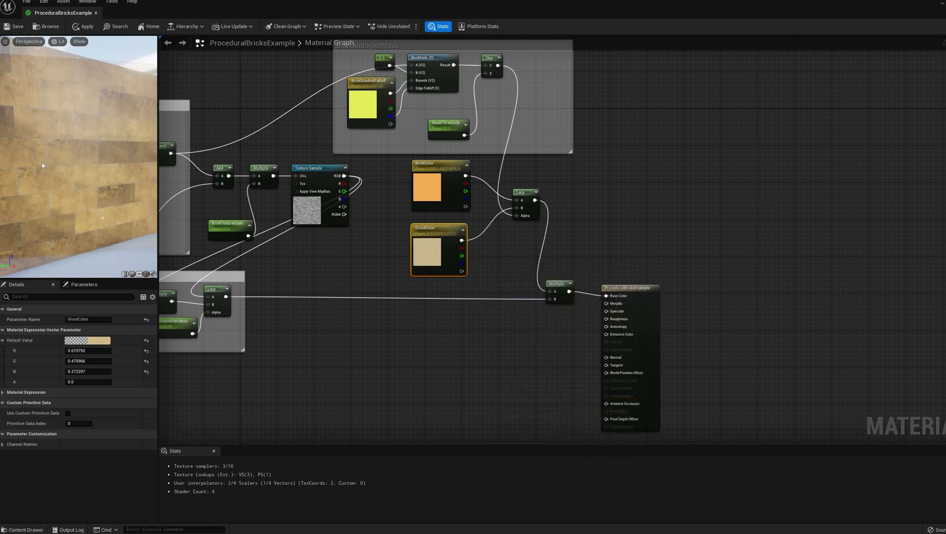
scroll(90, 178, "down", 5)
Step: Examine the grout texture scale and rock Texture Sample in the Base Color group, and the grout's appearance in the preview
scroll(90, 178, "up", 7)
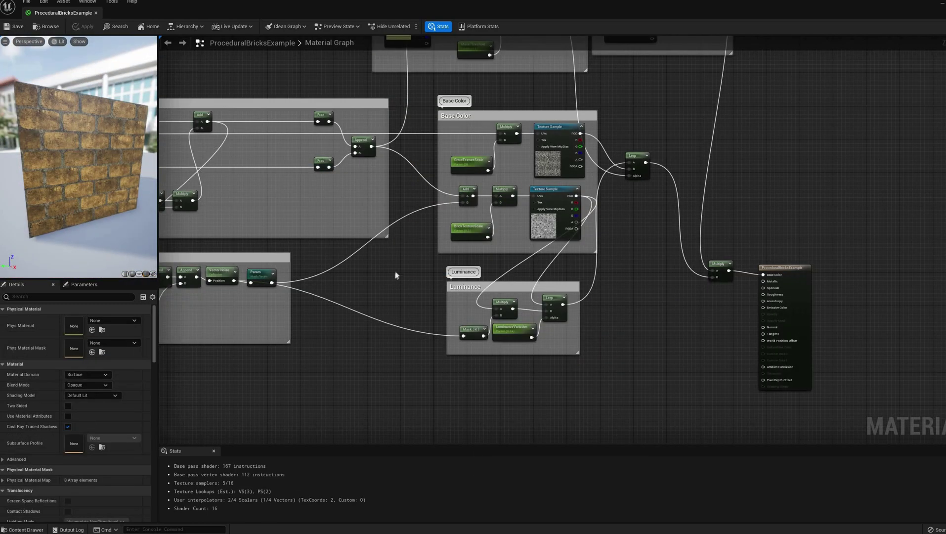
scroll(364, 316, "up", 3)
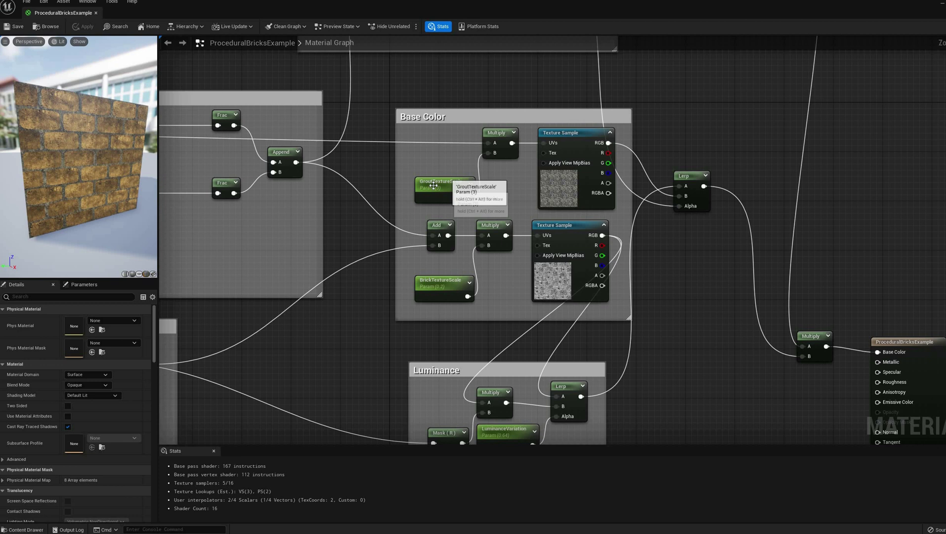
left_click(434, 184)
left_click(560, 143)
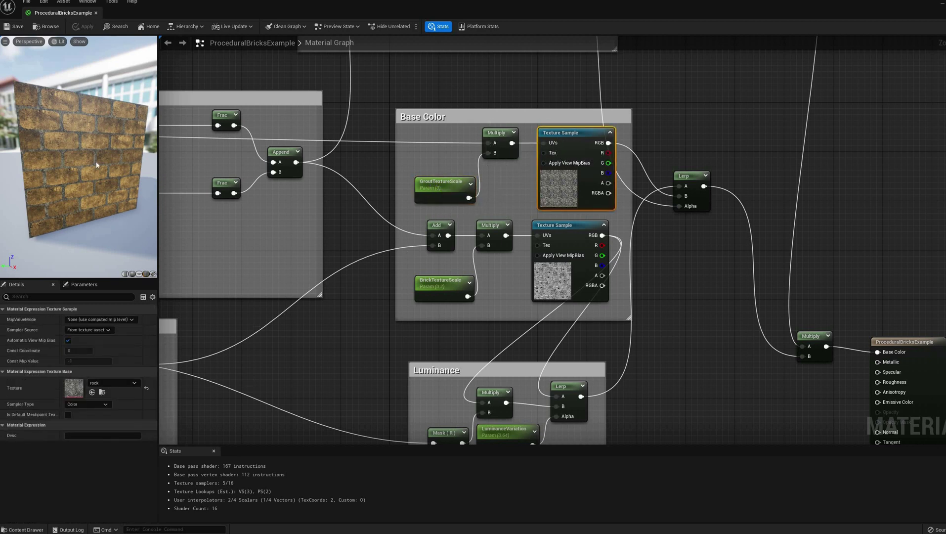
scroll(83, 165, "up", 6)
scroll(83, 164, "down", 3)
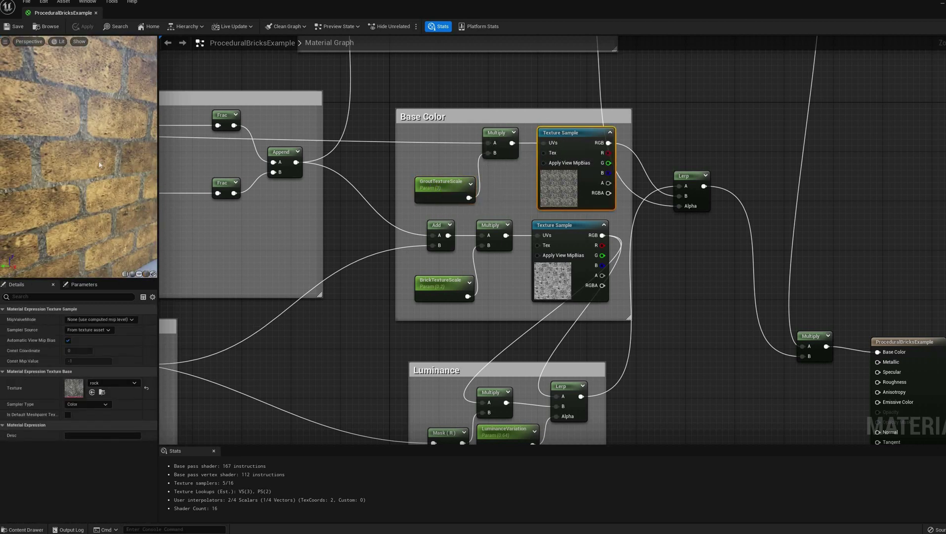
scroll(106, 137, "down", 6)
Step: Move the Lerp that blends the two textures up level with the grout Texture Sample, and preview the Luminance Lerp
right_click_drag(346, 318, 310, 226)
scroll(505, 246, "down", 1)
right_click_drag(505, 246, 459, 329)
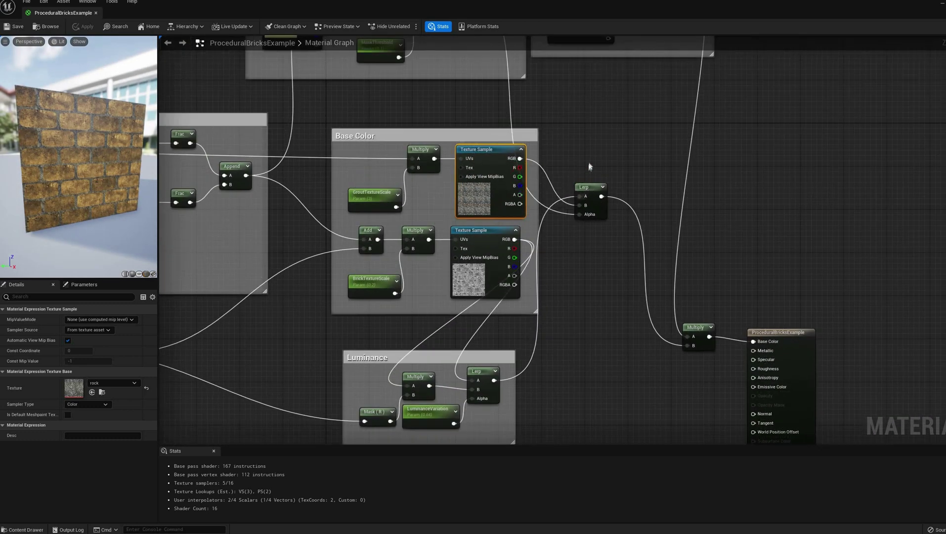
left_click_drag(588, 187, 588, 155)
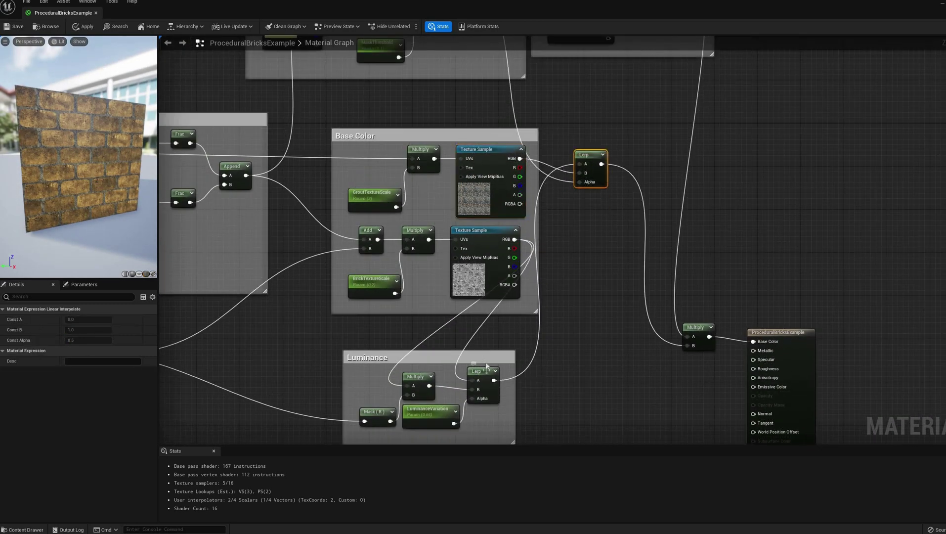
key("space")
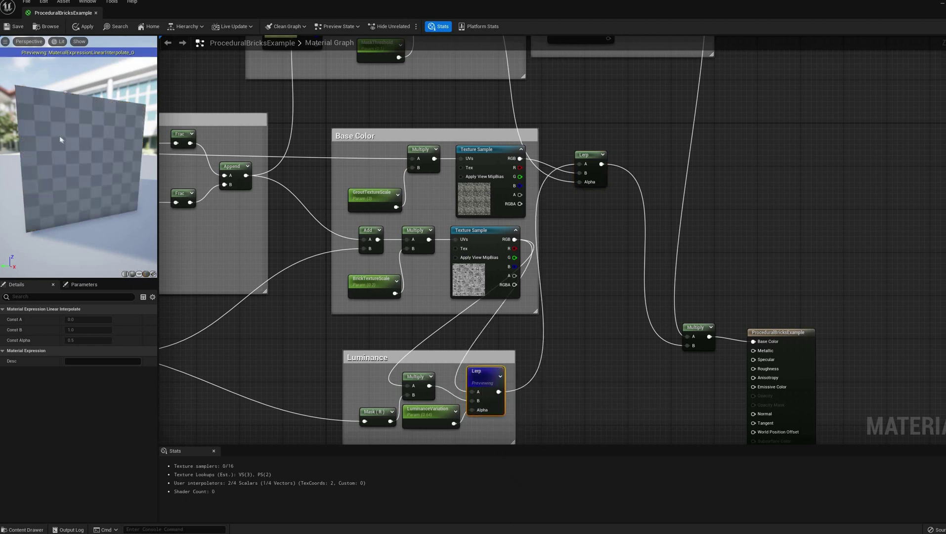
Step: Preview the grout Texture Sample in the Base Color group
right_click_drag(466, 194, 436, 235)
right_click(465, 198)
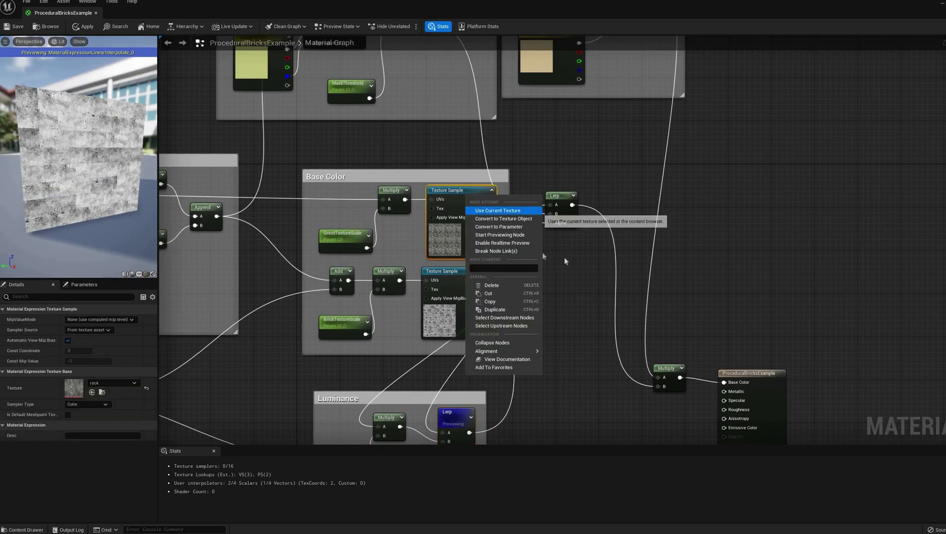
left_click(465, 194)
right_click(465, 195)
left_click(491, 234)
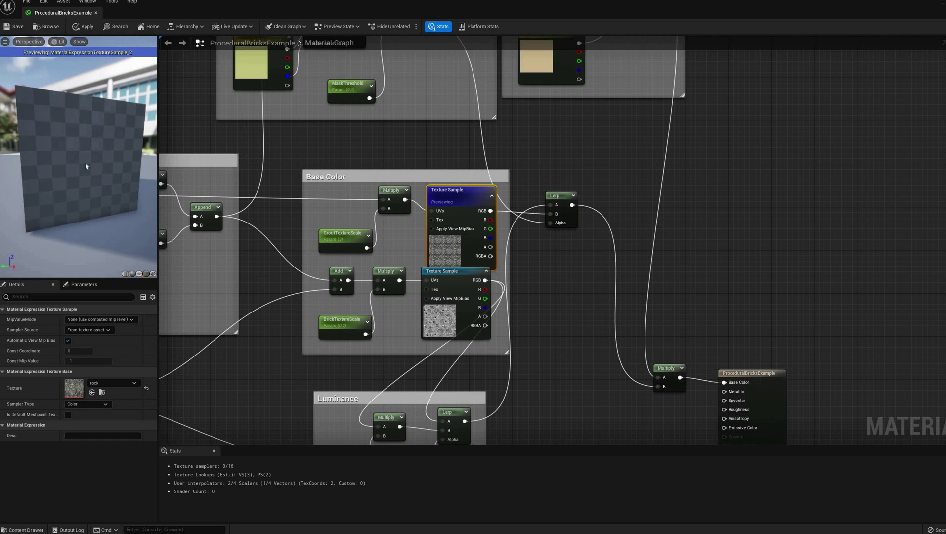
Step: Preview the Lerp that blends the brick and grout textures, and return the preview to the full material
right_click(574, 204)
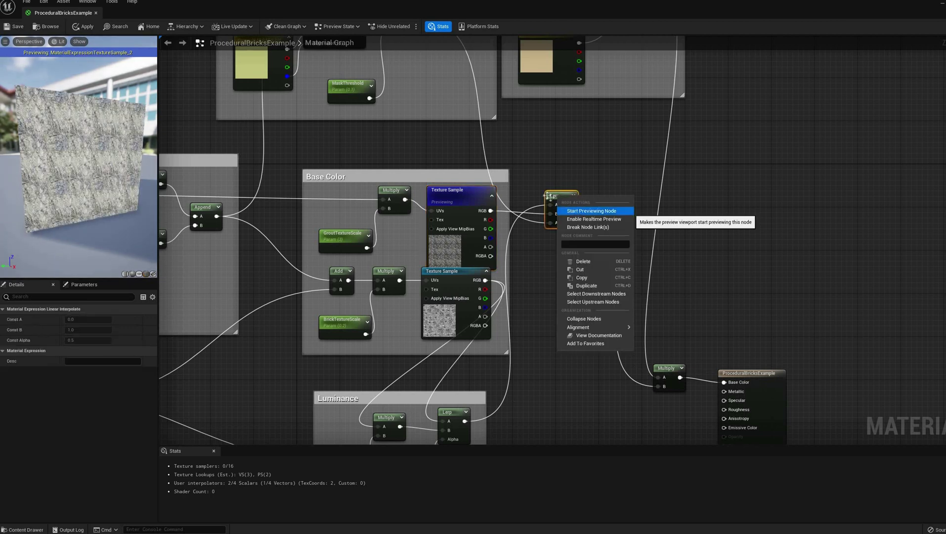
left_click(588, 211)
right_click(667, 372)
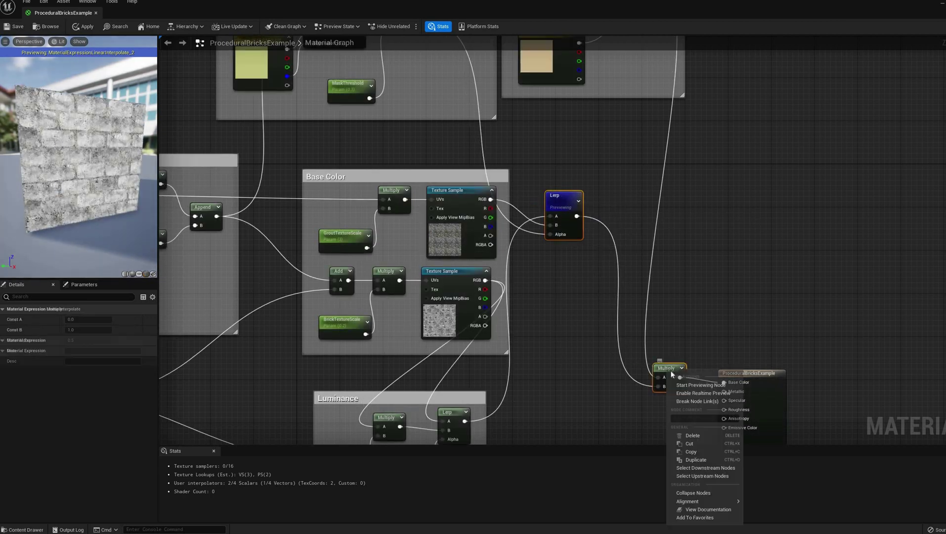
right_click(568, 203)
left_click(590, 212)
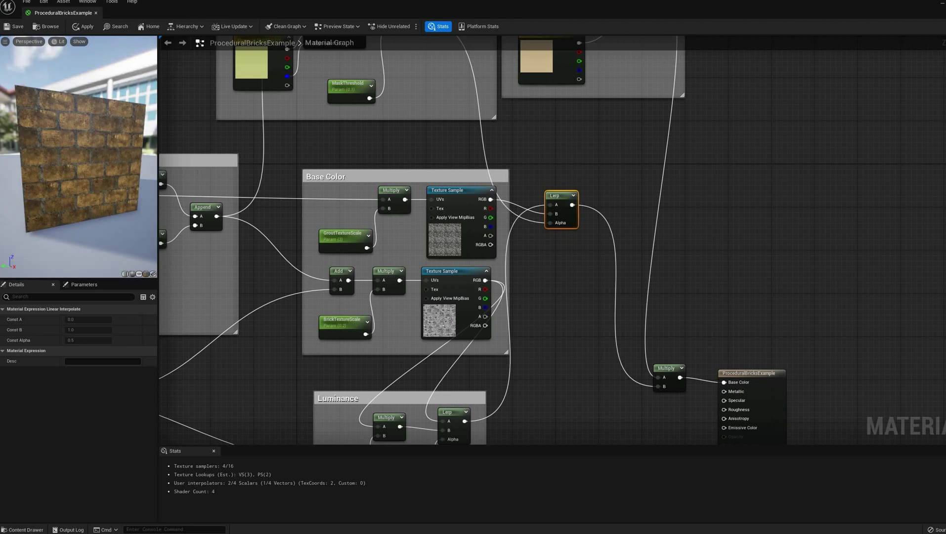
Step: Add an Absolute World Position node in the empty area below the Luminance group
left_click_drag(122, 182, 121, 171)
scroll(122, 181, "down", 2)
left_click(613, 242)
right_click_drag(613, 244, 661, 132)
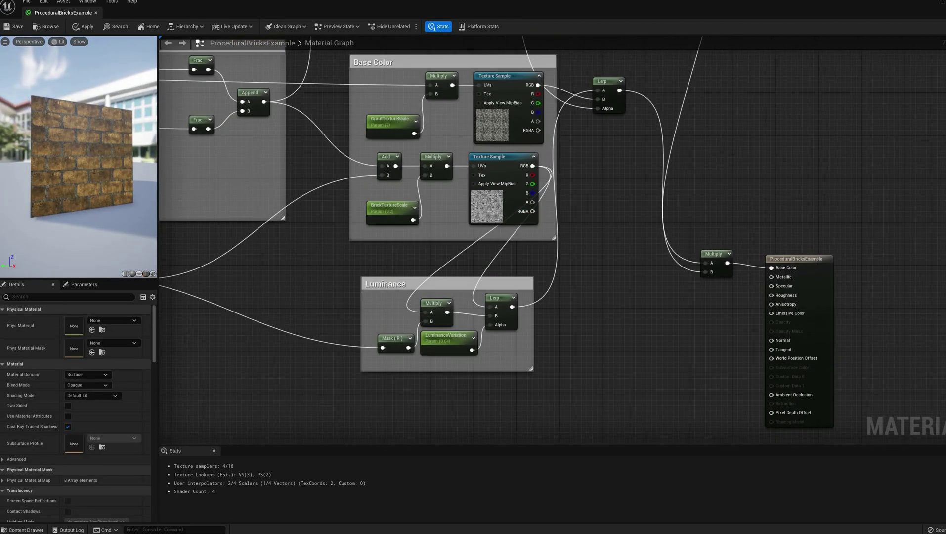
scroll(604, 315, "down", 1)
right_click_drag(604, 316, 654, 273)
right_click_drag(452, 371, 507, 335)
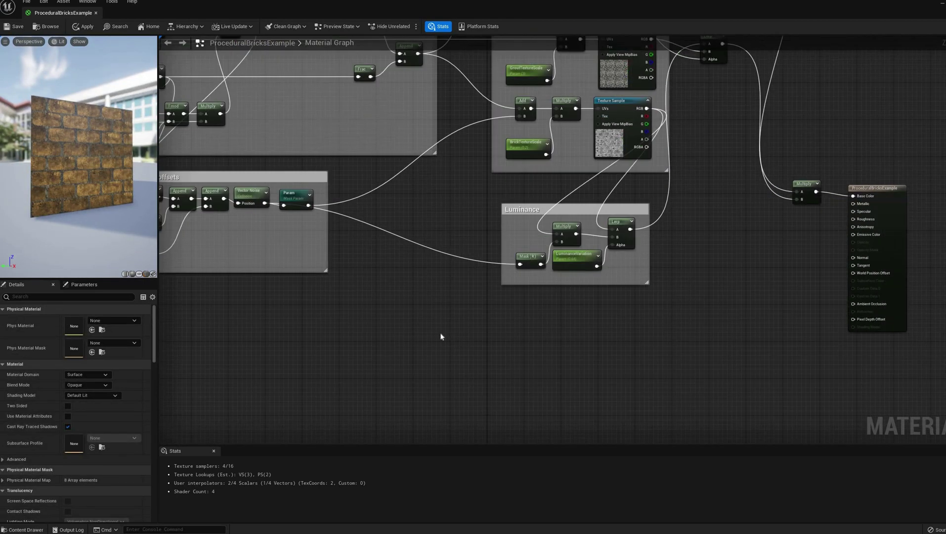
right_click(440, 332)
type("abso")
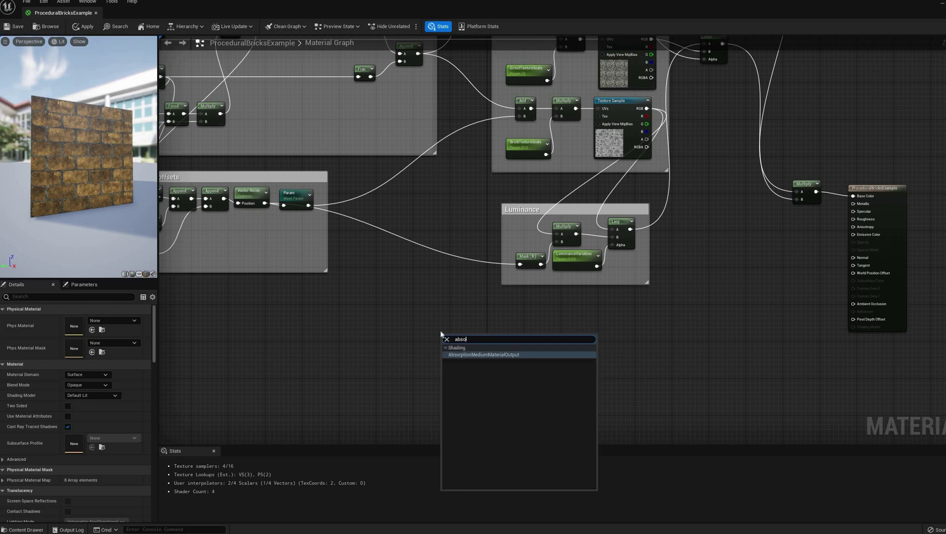
key("BackSpace")
key("BackSpace")
key("BackSpace")
key("BackSpace")
type("world")
key("Return")
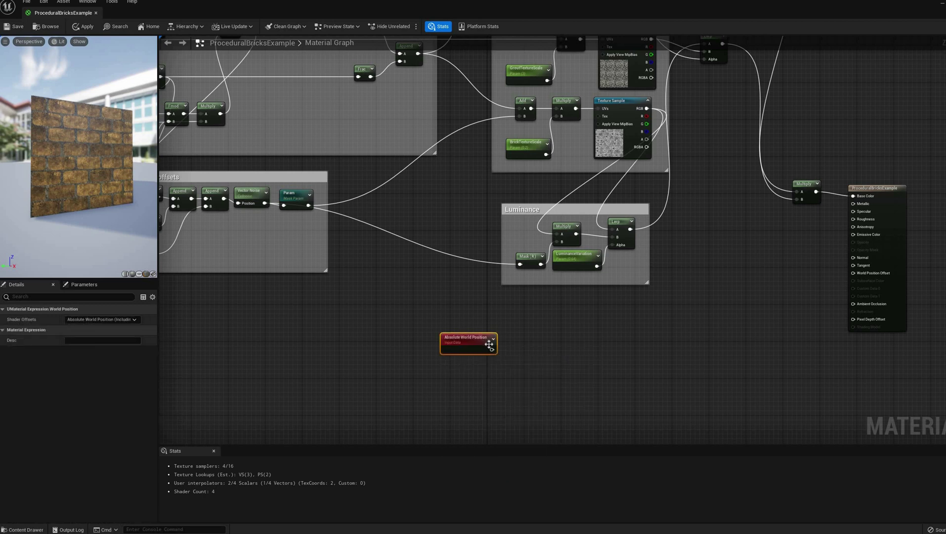
Step: Add a VertexNormalWS node below the Absolute World Position node
left_click(448, 384)
right_click(449, 383)
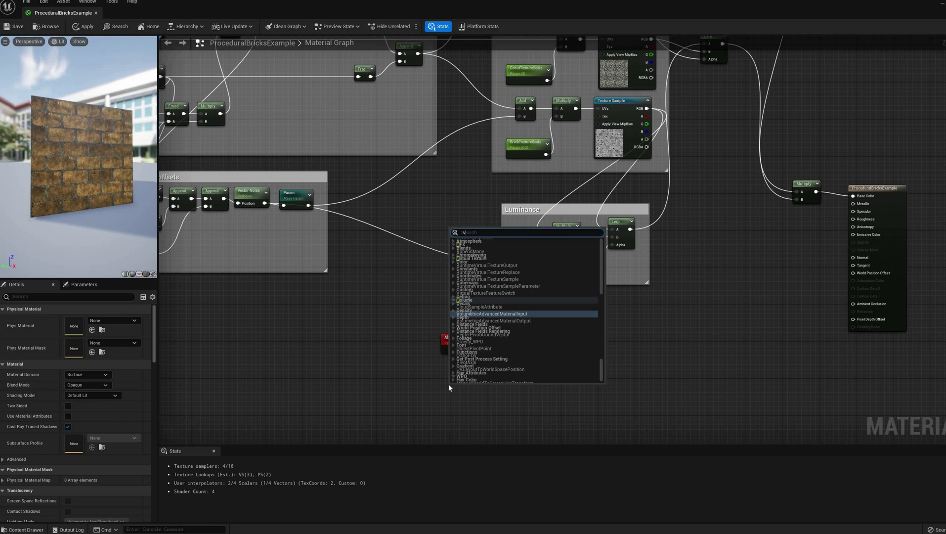
type("v")
key("BackSpace")
type("norm")
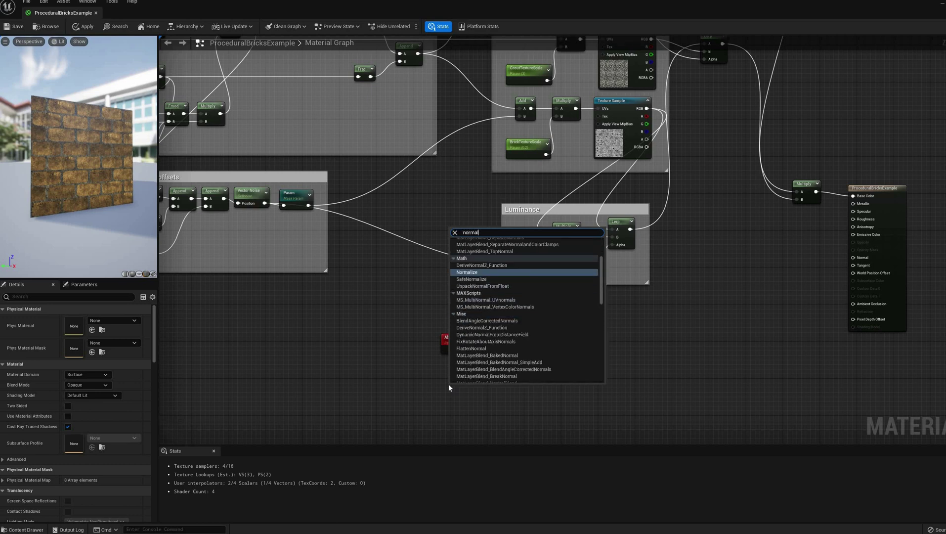
type("alws")
key("Return")
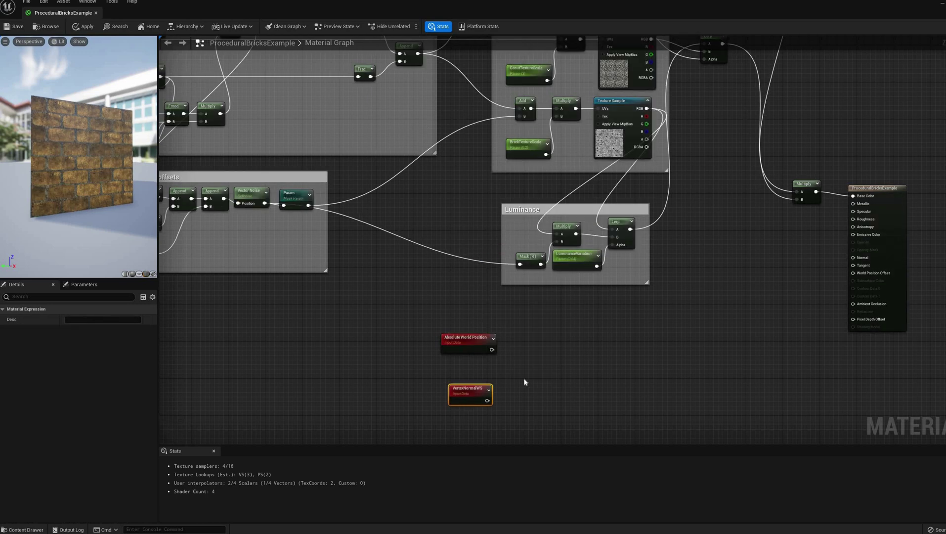
Step: Connect the BoxMask-2D result to the upper DDX and DDY nodes of the world-position network below the Luminance group
left_click(506, 342)
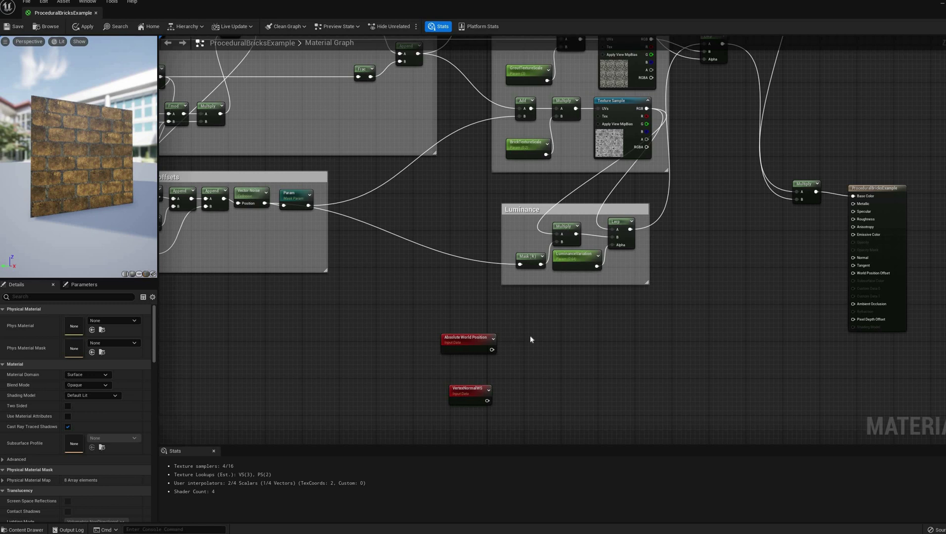
right_click(530, 335)
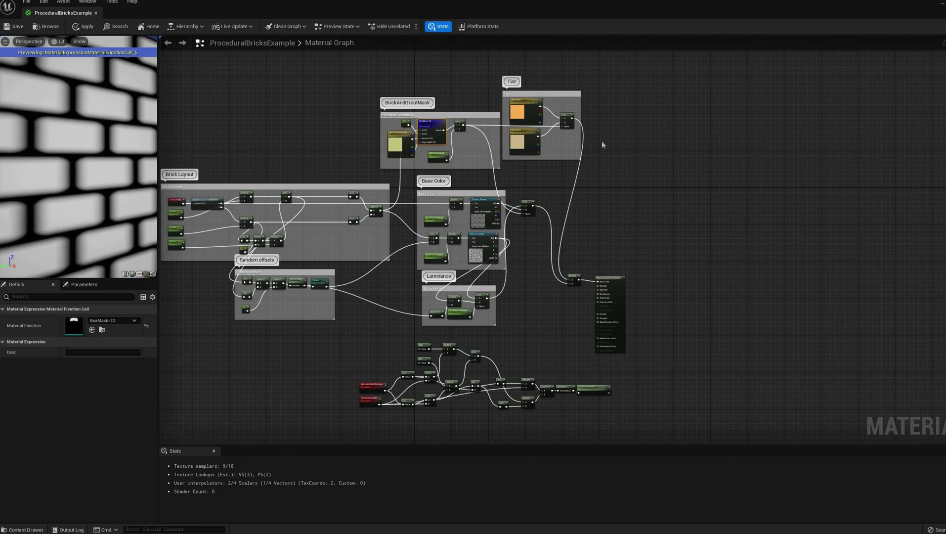
scroll(435, 230, "up", 2)
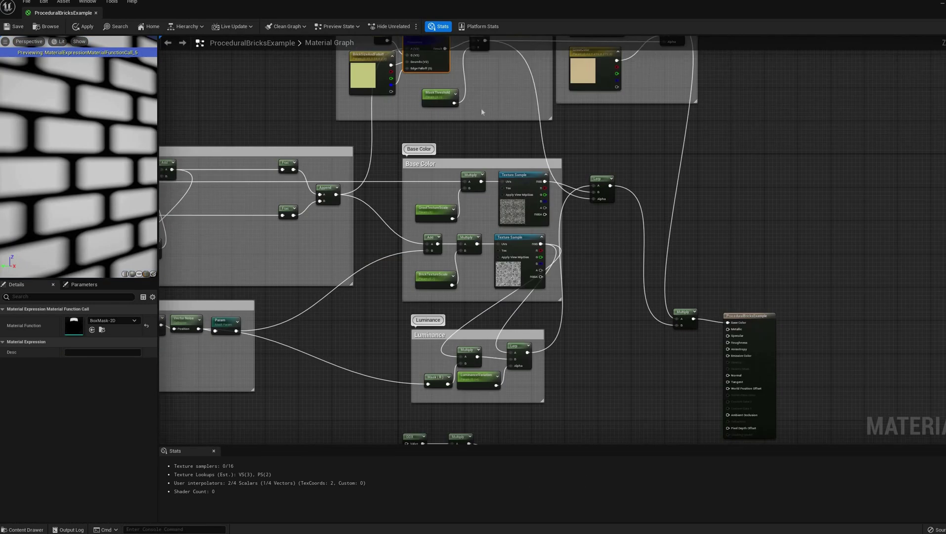
left_click(481, 108)
right_click_drag(446, 51, 449, 71)
left_click_drag(447, 68, 408, 339)
right_click_drag(409, 337, 423, 441)
right_click_drag(461, 50, 460, 75)
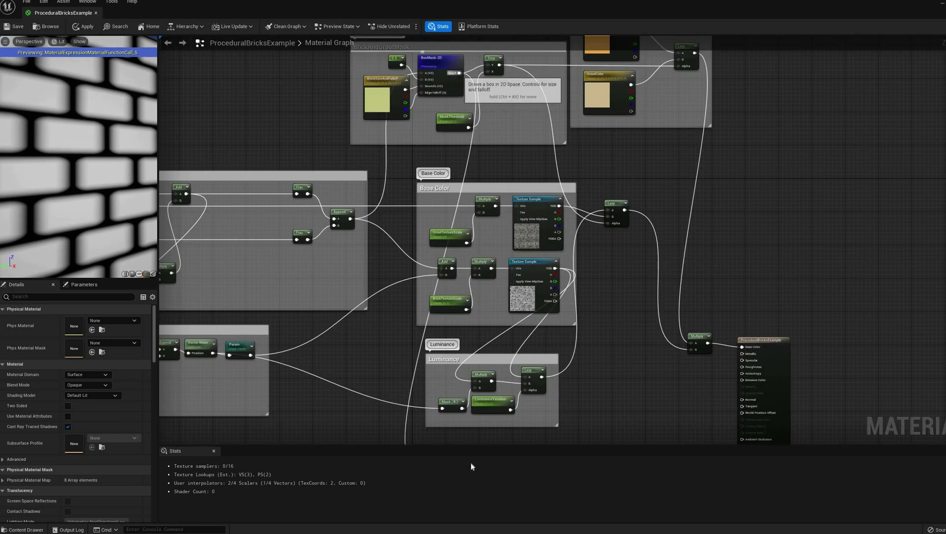
left_click_drag(472, 466, 421, 352)
right_click_drag(589, 323, 627, 237)
scroll(625, 251, "up", 1)
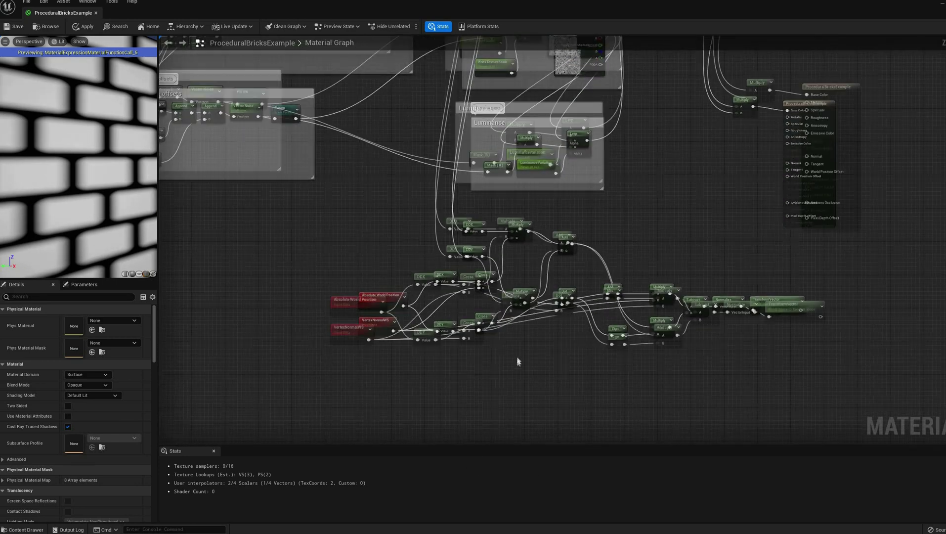
Step: Tidy the world-position network by moving both Cross nodes and the Dot node slightly down
scroll(518, 361, "up", 2)
right_click_drag(443, 199, 429, 208)
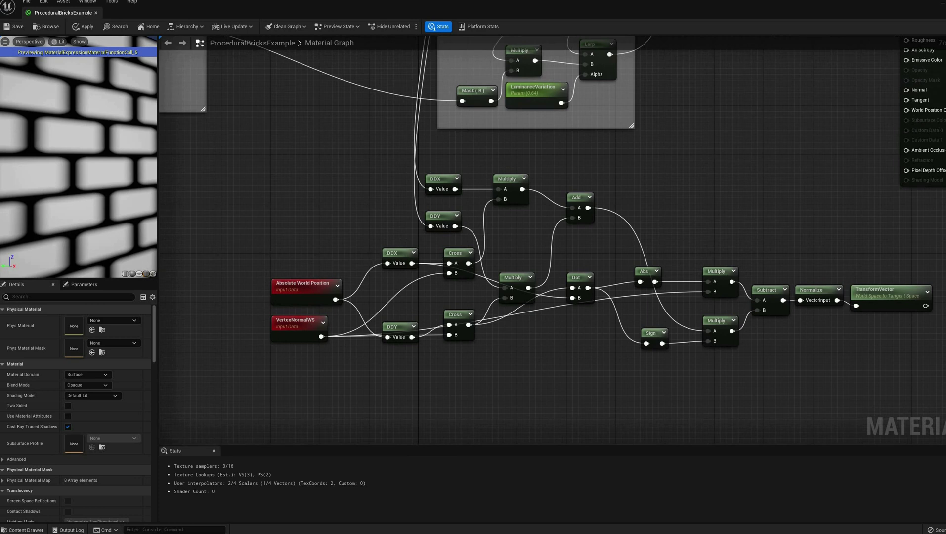
right_click_drag(383, 291, 363, 274)
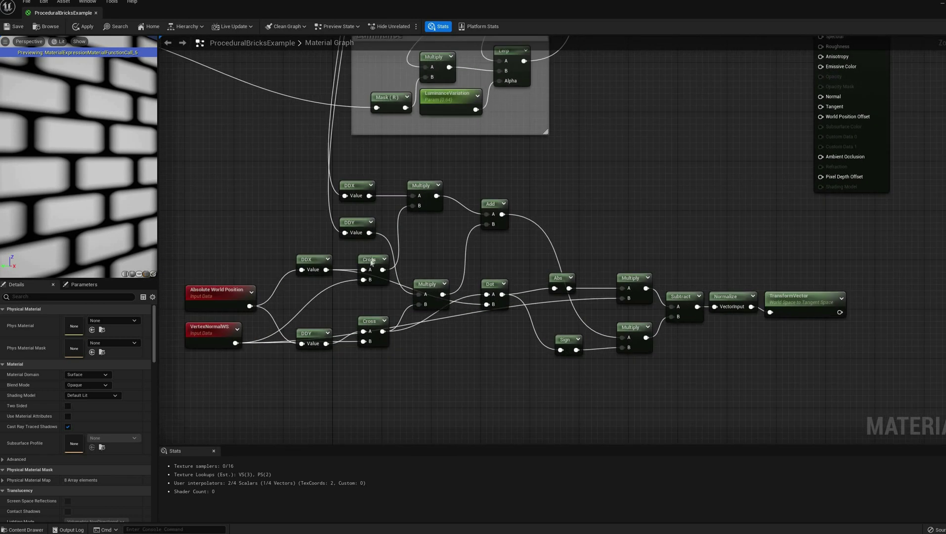
left_click_drag(369, 264, 369, 276)
left_click_drag(370, 324, 375, 342)
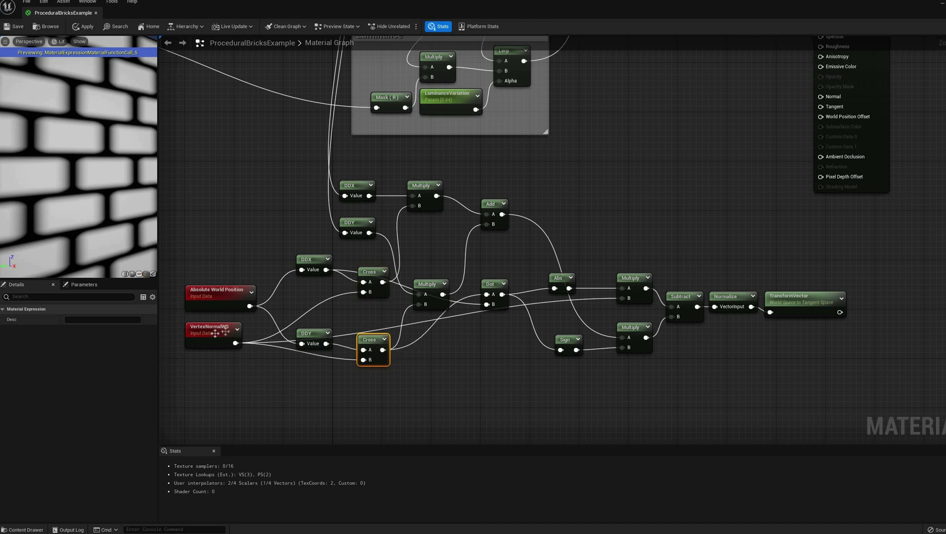
scroll(116, 222, "down", 5)
left_click_drag(116, 222, 141, 225)
right_click_drag(484, 357, 458, 368)
left_click_drag(464, 298, 466, 340)
Step: Preview the TransformVector node at the end of the world-position network
right_click_drag(517, 279, 453, 279)
right_click_drag(617, 352, 514, 383)
right_click_drag(609, 313, 587, 352)
right_click(496, 281)
right_click(603, 380)
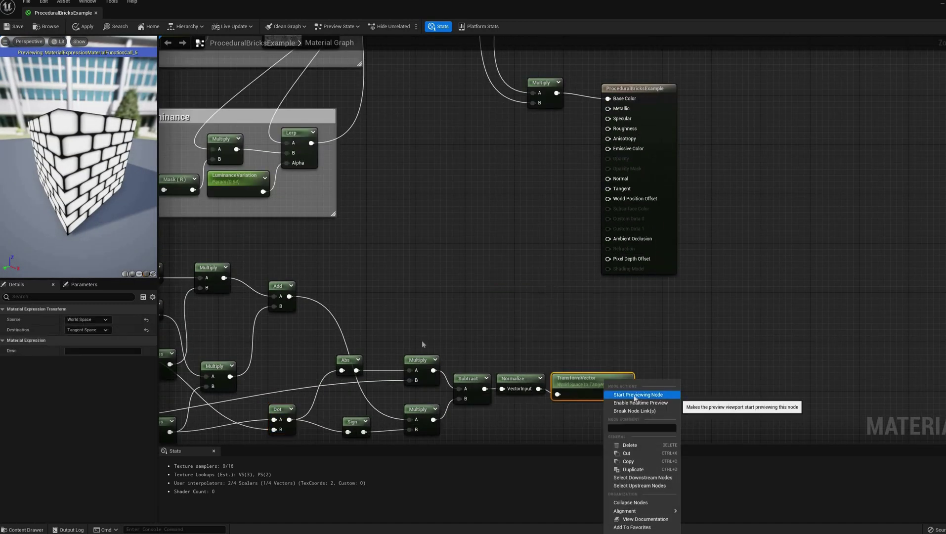
left_click(635, 395)
Step: Add a FlattenNormal function node in the empty area above the TransformVector node
right_click(450, 232)
type("fla")
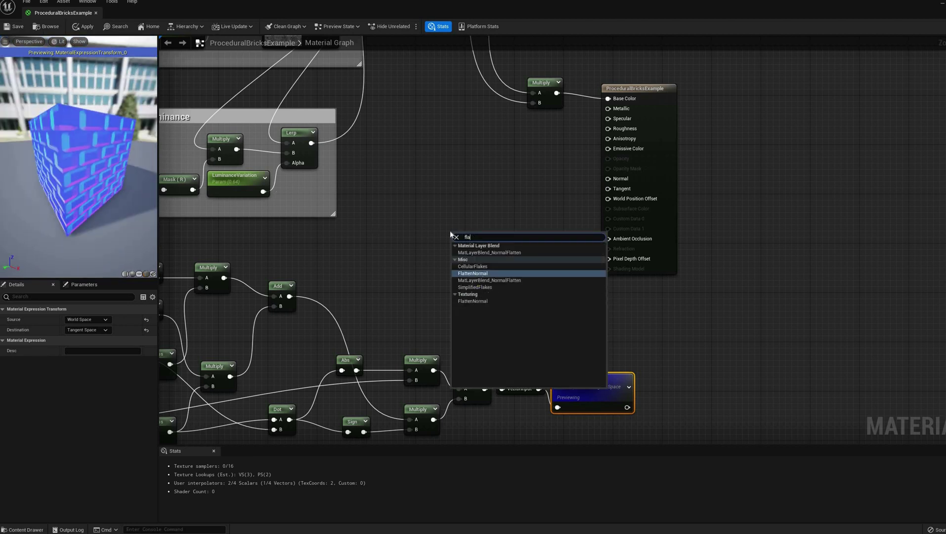
left_click(478, 273)
Step: Add a scalar parameter named NormalIntensity below FlattenNormal and space the two nodes apart
right_click(424, 277)
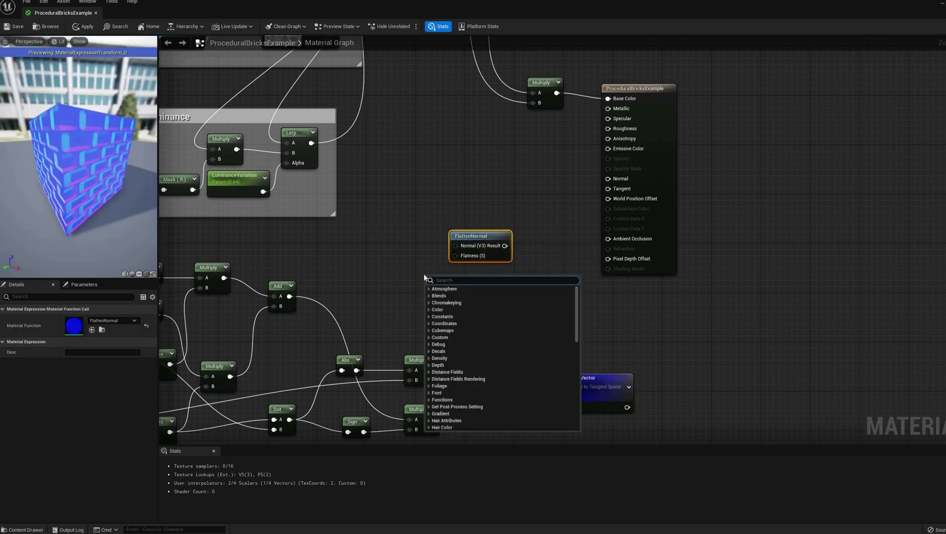
type("scala")
key("Return")
type("NormalIntensity")
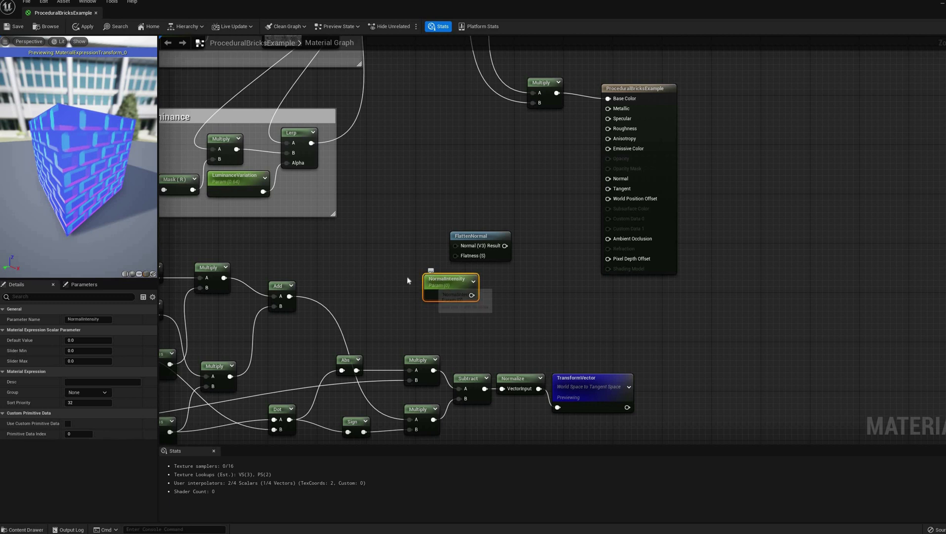
left_click_drag(408, 281, 395, 282)
left_click_drag(482, 234, 510, 235)
left_click(488, 281)
Step: Multiply NormalIntensity by -1 into FlattenNormal's Flatness input, and connect TransformVector to its Normal input
left_click_drag(433, 296, 463, 293)
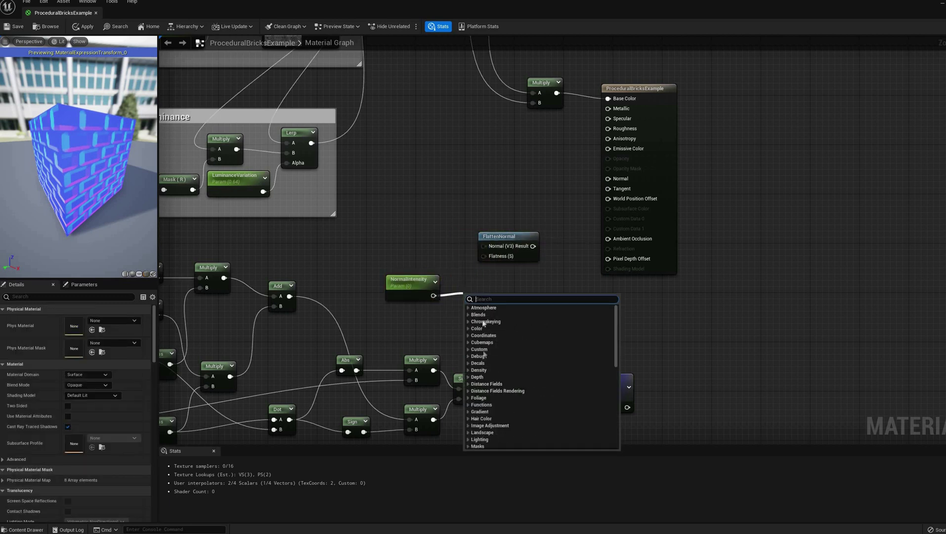
type("mul")
key("Return")
left_click_drag(628, 408, 484, 246)
left_click_drag(502, 308, 484, 256)
Step: Enclose the whole normal-generating network in a comment group named NormalFromHeight
scroll(533, 300, "down", 3)
left_click_drag(306, 256, 643, 388)
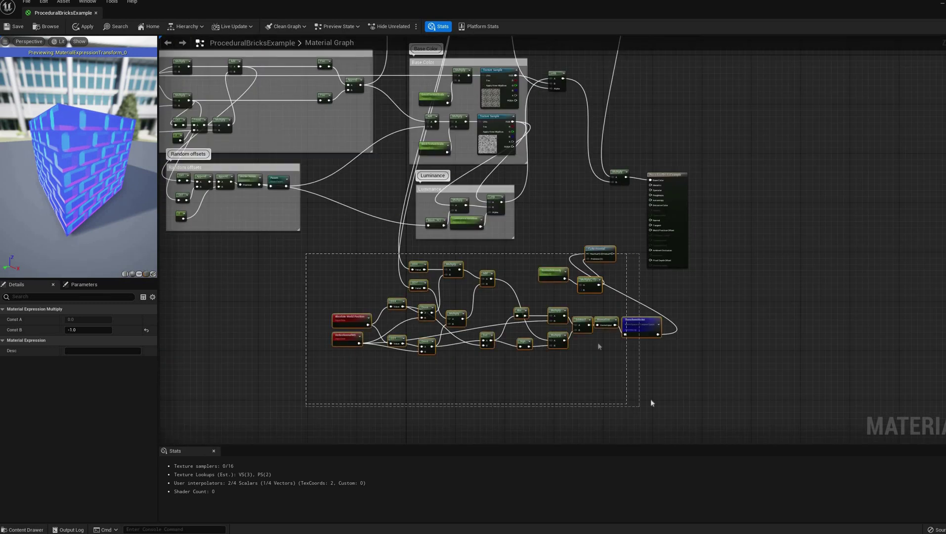
right_click(559, 341)
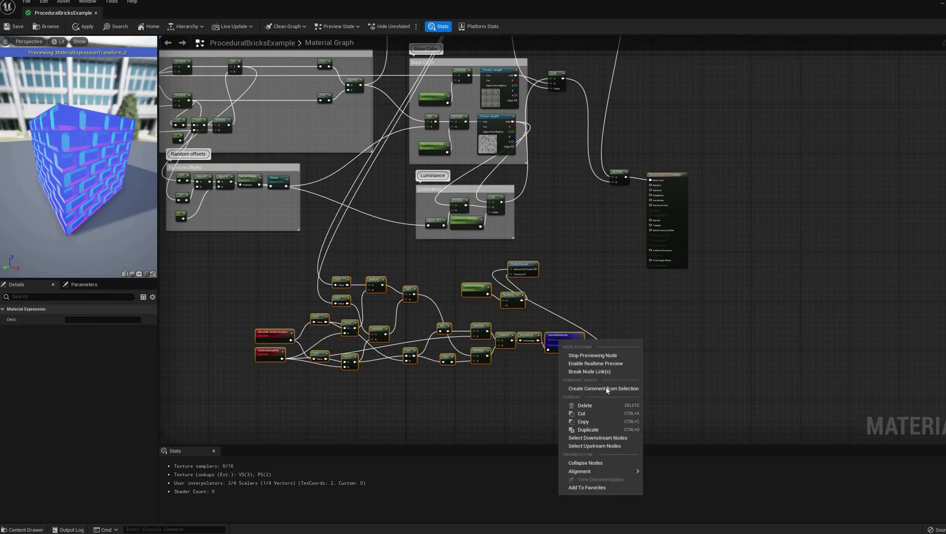
left_click(607, 388)
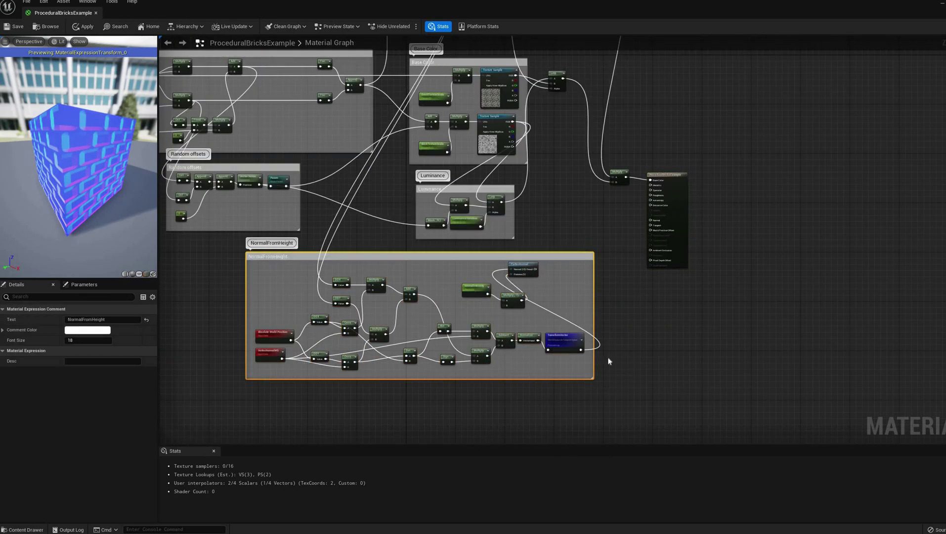
Step: Move FlattenNormal to the group's far end, stop previewing TransformVector, and connect FlattenNormal's result to the material's Normal input
scroll(514, 333, "up", 3)
left_click_drag(528, 211, 678, 260)
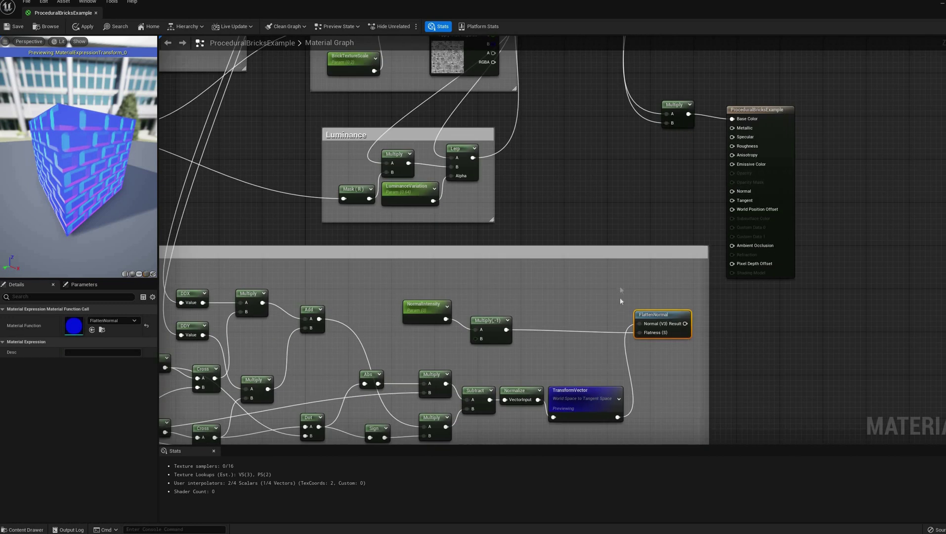
right_click(589, 385)
left_click(642, 322)
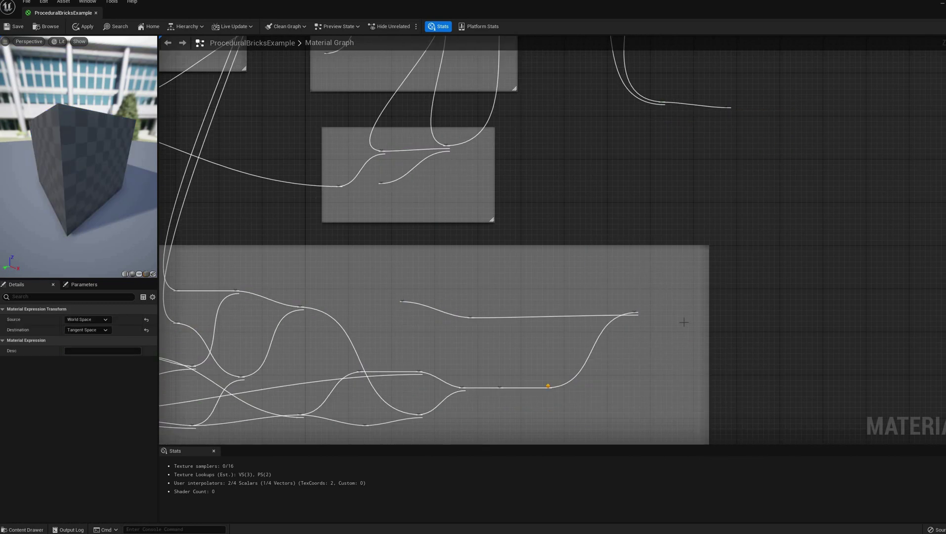
left_click_drag(683, 322, 738, 193)
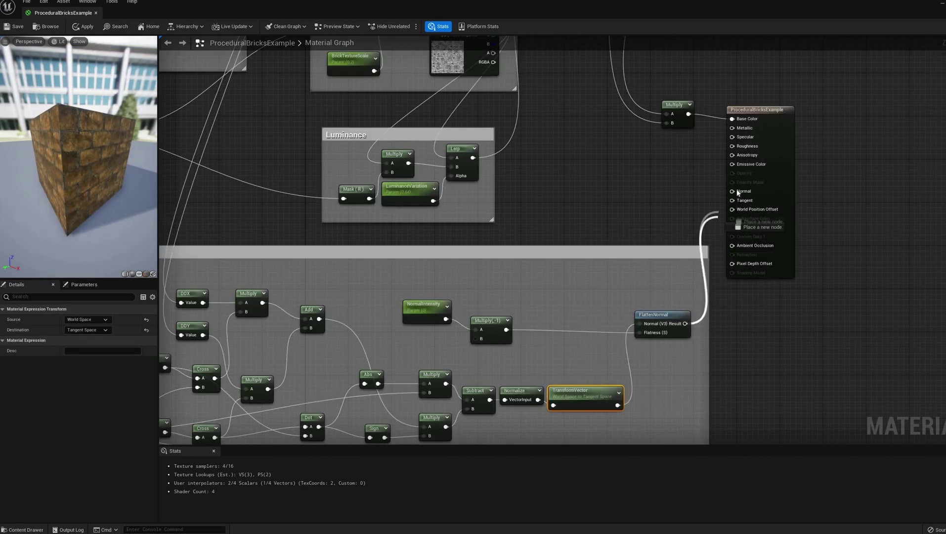
Step: Set the NormalIntensity parameter's default value to 20 and inspect the bricks in the preview
left_click(432, 311)
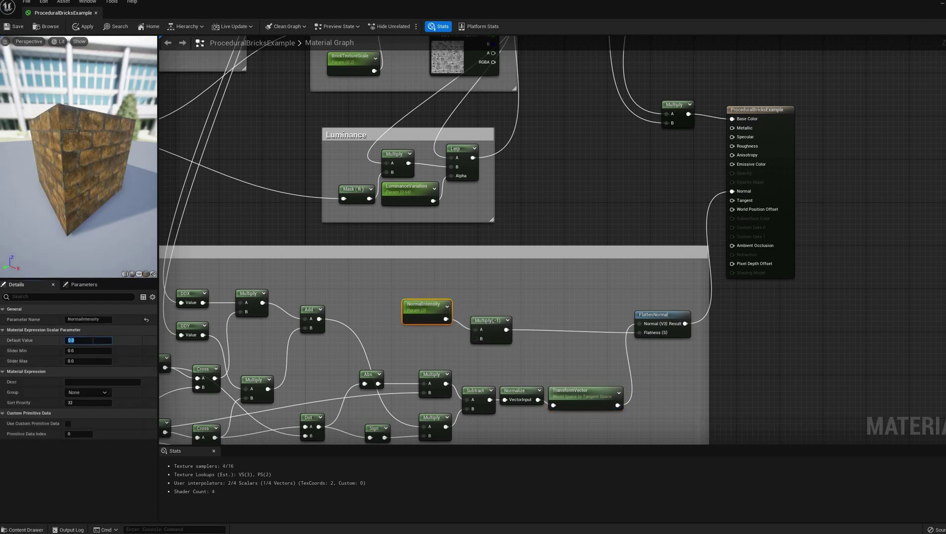
type("20")
key("Return")
mouse_move(114, 193)
left_mouse_down()
mouse_move(136, 193)
mouse_move(94, 192)
mouse_move(126, 192)
left_mouse_up()
left_click_drag(119, 154, 124, 154)
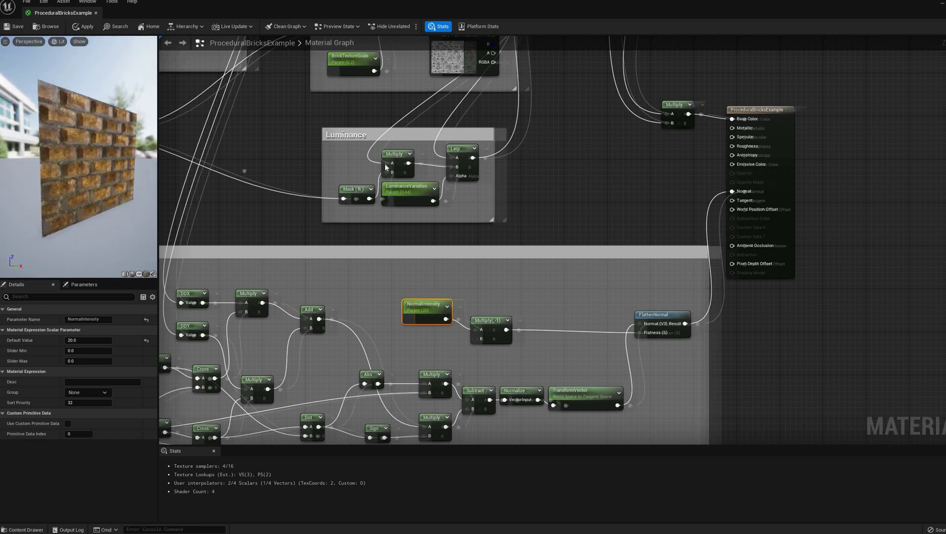
Step: Move the final Multiply and the material output node farther away from the node groups
scroll(384, 163, "down", 6)
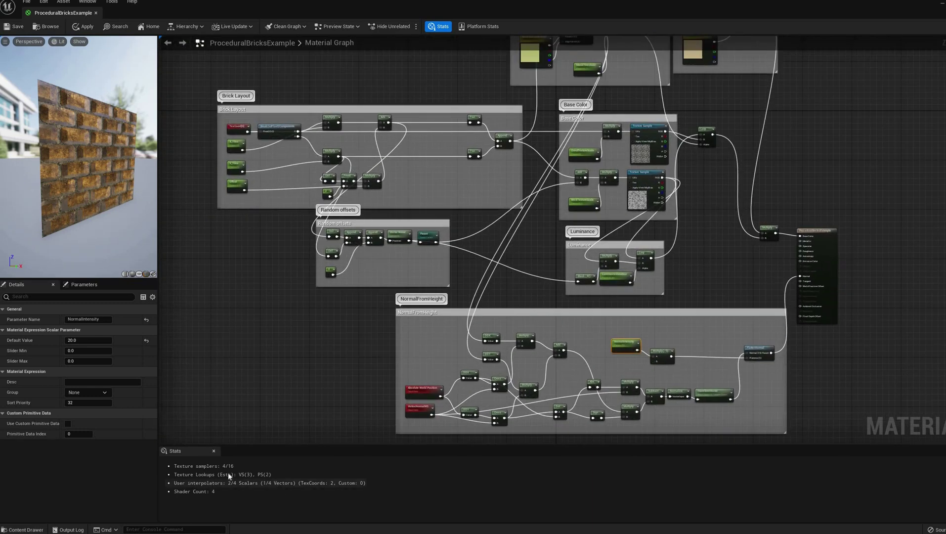
right_click_drag(731, 198, 607, 215)
left_click_drag(627, 223, 739, 274)
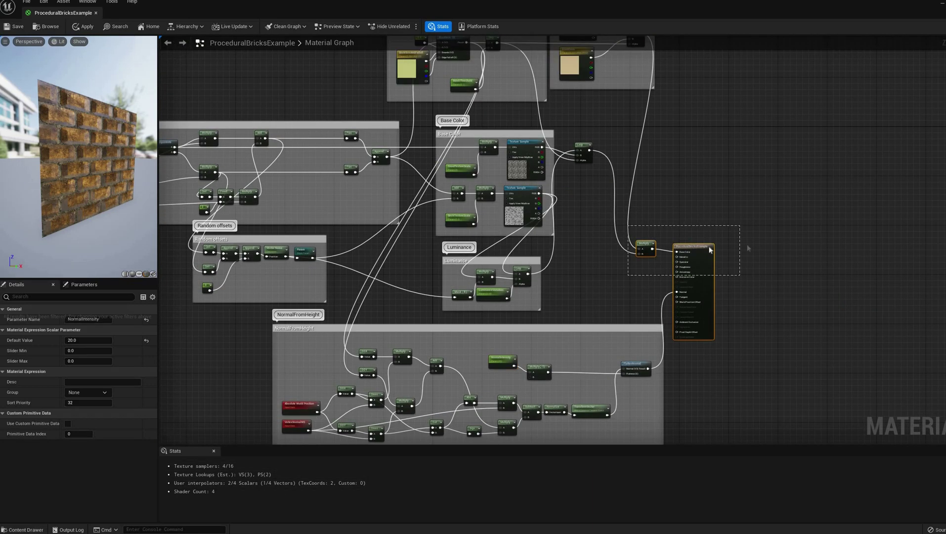
left_click_drag(693, 247, 790, 249)
left_click(638, 266)
Step: Set the BrickSizeAndFalloff parameter in the BrickAndGroutMask group to R 0.7, G 0.7 and B 0.1
scroll(630, 266, "down", 2)
scroll(623, 254, "up", 3)
right_click_drag(645, 300, 658, 334)
mouse_move(136, 179)
left_mouse_down()
mouse_move(143, 196)
mouse_move(125, 179)
left_mouse_up()
right_click_drag(398, 98, 364, 268)
scroll(363, 268, "up", 2)
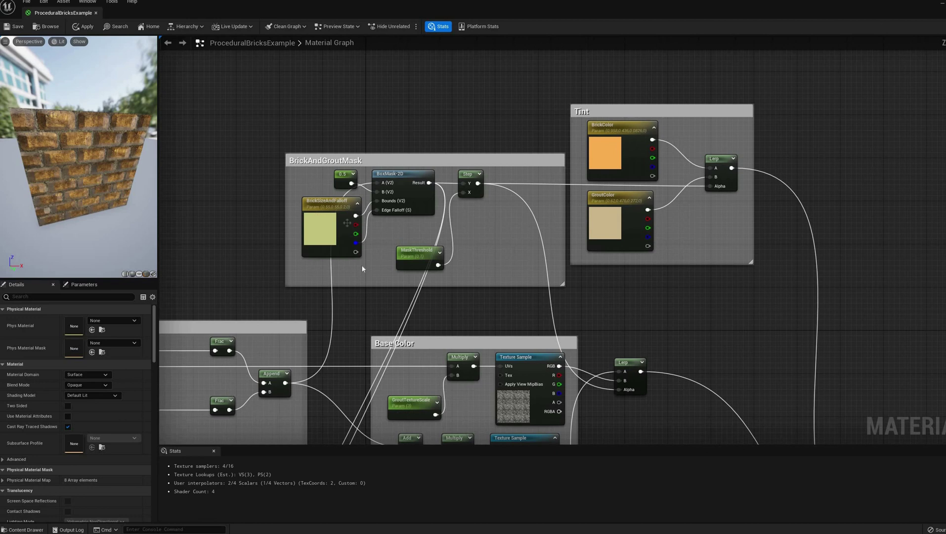
scroll(363, 268, "down", 1)
left_click(343, 217)
left_click(94, 350)
type("0.55")
key("Return")
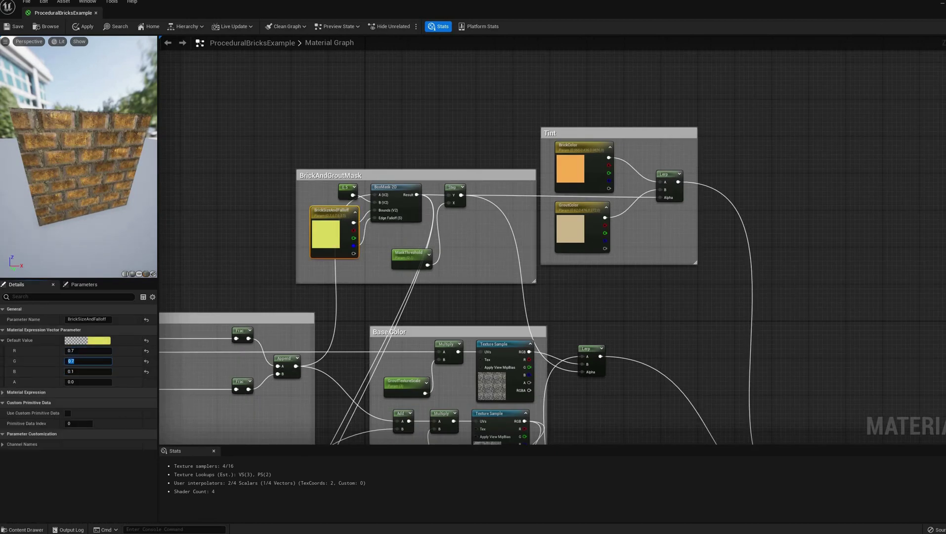
Step: Widen the Brick Layout group and move TexCoord, the two tile-count parameters and Offset away from BreakOutFloat2Components
scroll(309, 270, "up", 2)
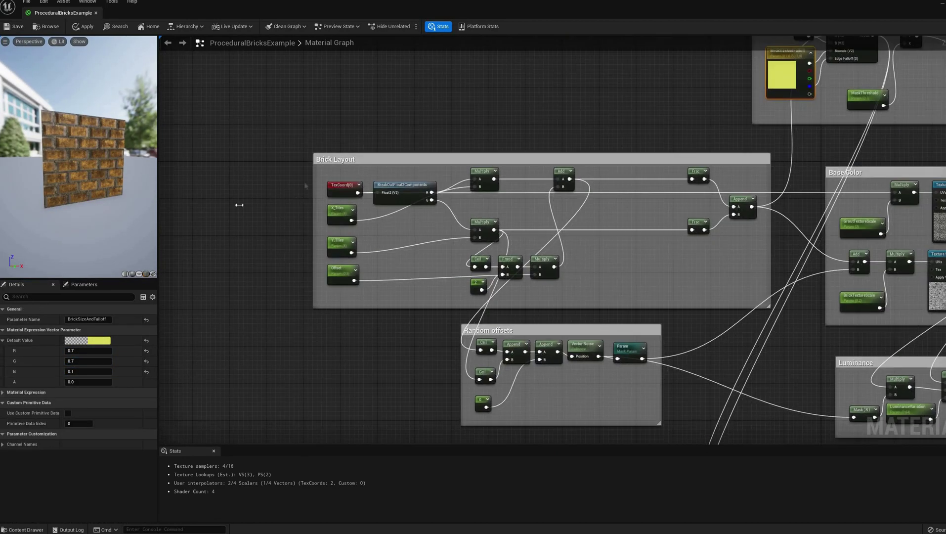
left_click_drag(313, 197, 242, 204)
left_click_drag(299, 173, 366, 292)
left_click_drag(345, 268, 275, 269)
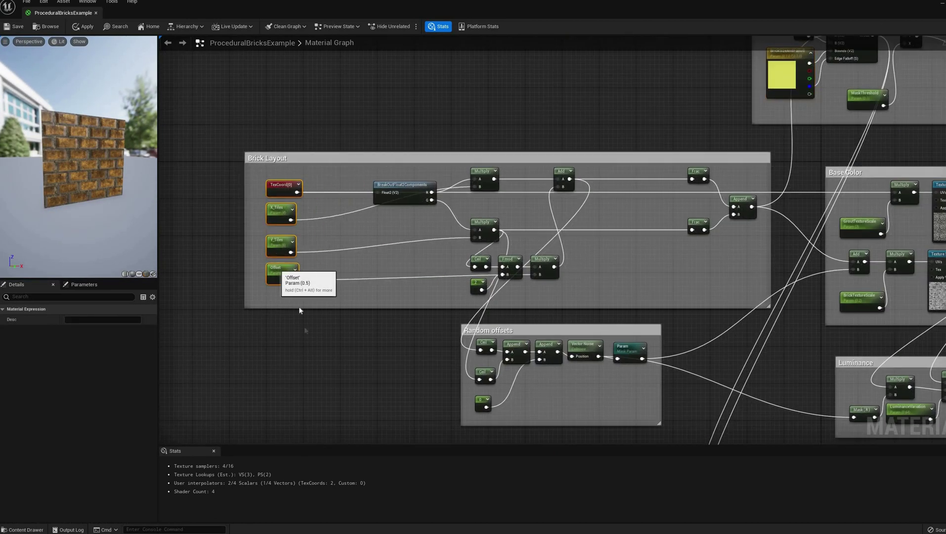
left_click(301, 341)
Step: Create an Add node below the Brick Layout group with TexCoord connected to its A input
right_click_drag(301, 351, 360, 298)
left_click_drag(348, 140, 414, 280)
type("add")
left_click(409, 342)
Step: Add a Texture Sample using the game_wind_noise texture and connect its RGB output to the new Add node's B input
right_click(354, 319)
type("texture sam")
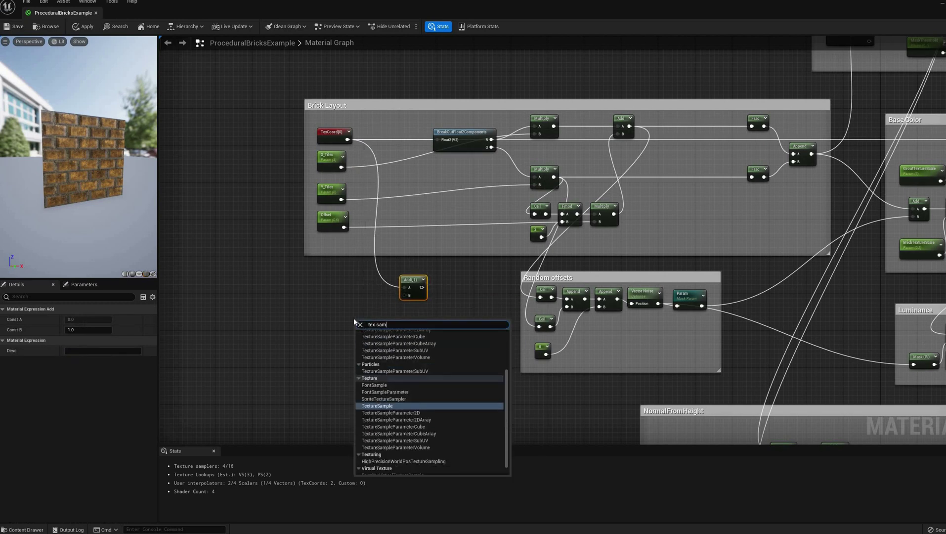
key("Return")
left_click(106, 383)
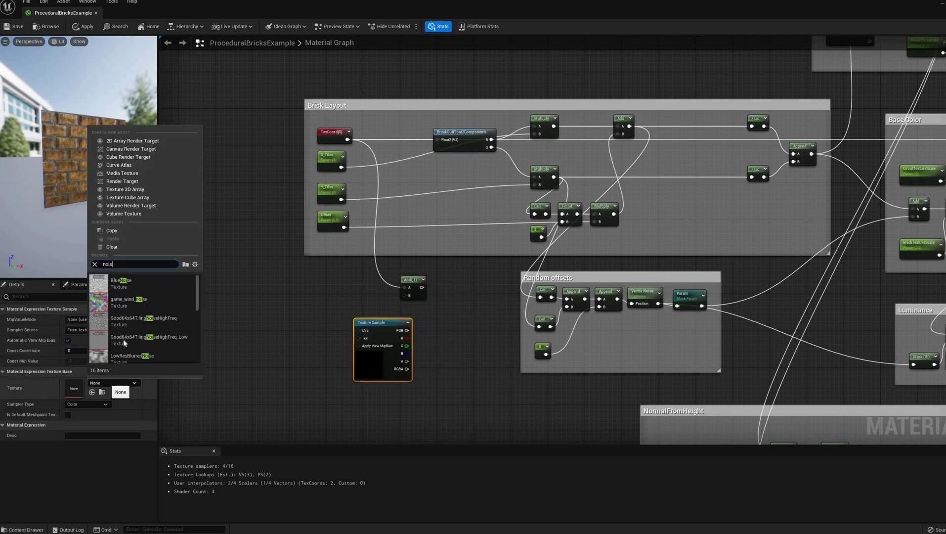
left_click(128, 302)
left_click_drag(391, 321, 404, 295)
right_click_drag(277, 307, 332, 294)
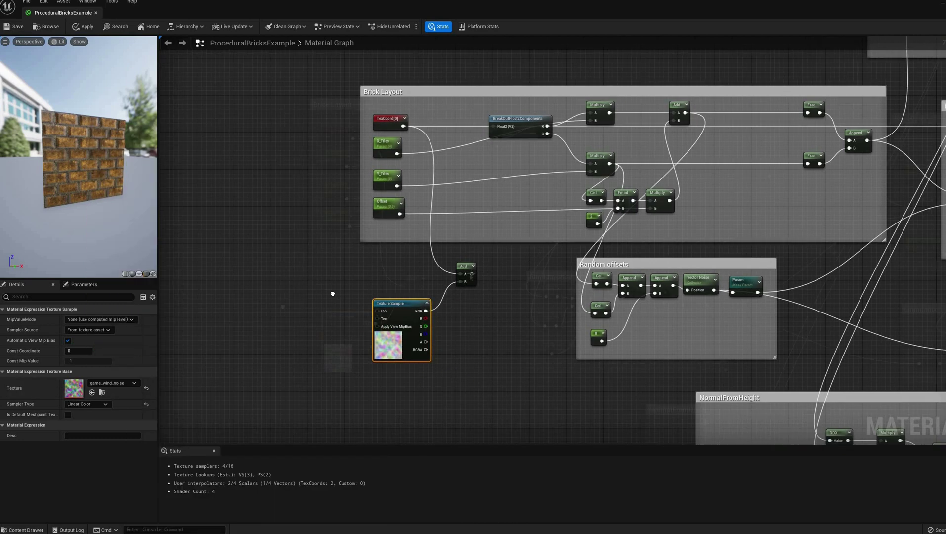
Step: Connect the Add output to BreakOutFloat2Components and insert an R G Component Mask between the noise texture and Add's B input
left_click_drag(497, 136, 493, 127)
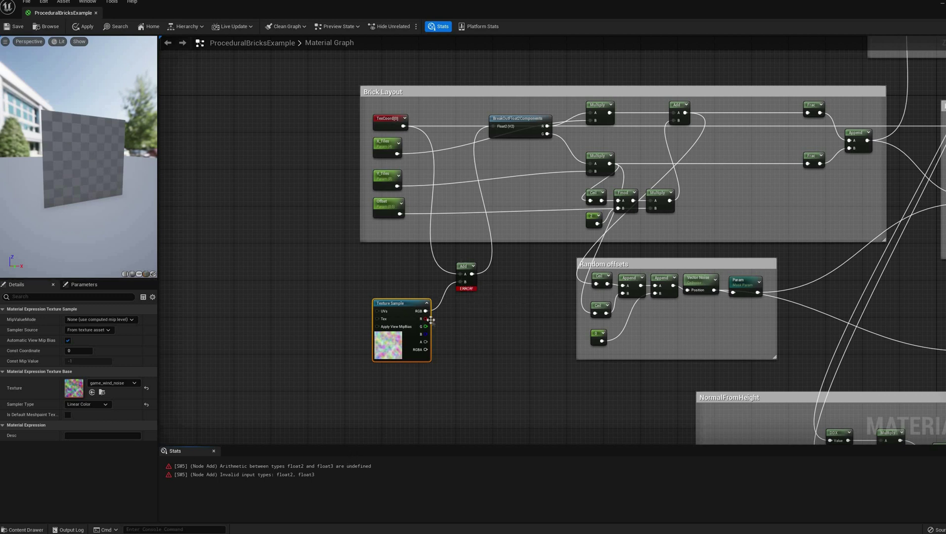
left_click_drag(426, 311, 465, 282)
type("mask")
key("Return")
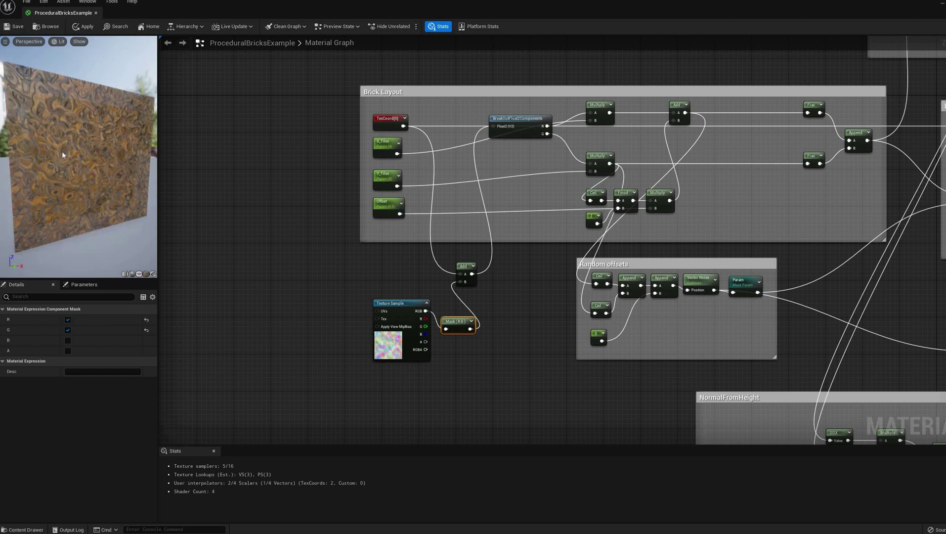
left_click_drag(390, 303, 331, 308)
left_click_drag(457, 321, 389, 308)
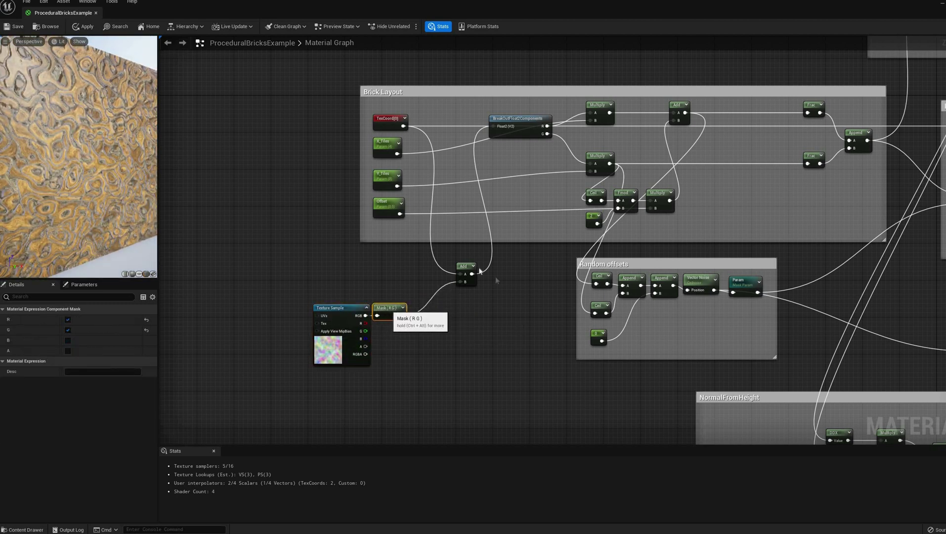
Step: Preview the Mask (R G) node that filters the noise texture
right_click(394, 315)
left_click(433, 320)
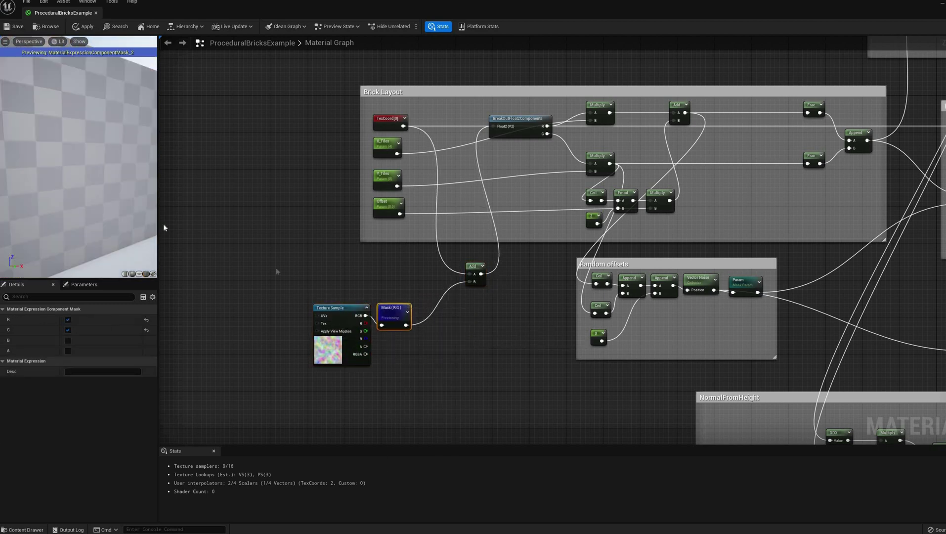
scroll(117, 164, "down", 4)
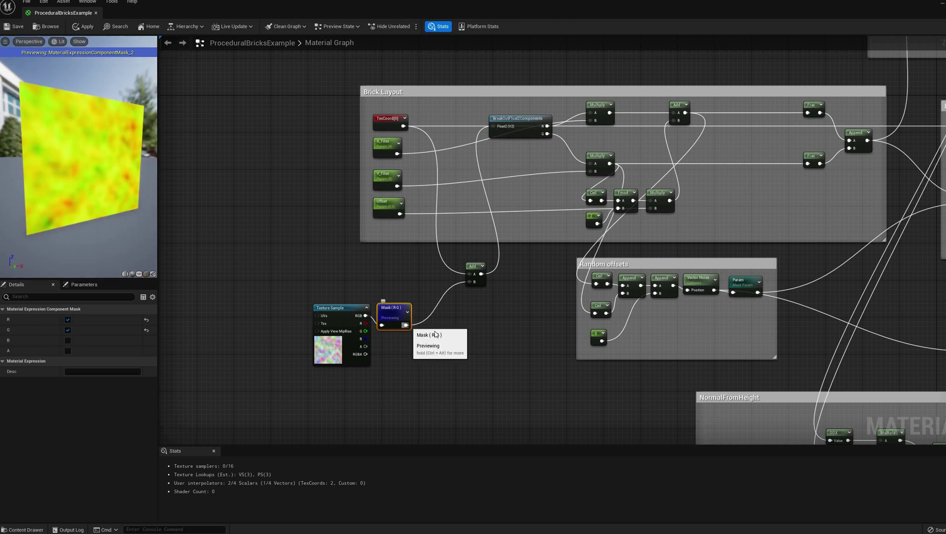
Step: Add a Multiply node fed by the R G mask and connect a new WarpIntensity scalar parameter to its B input
left_click_drag(405, 326, 404, 367)
type("mult")
key("Return")
type("sc")
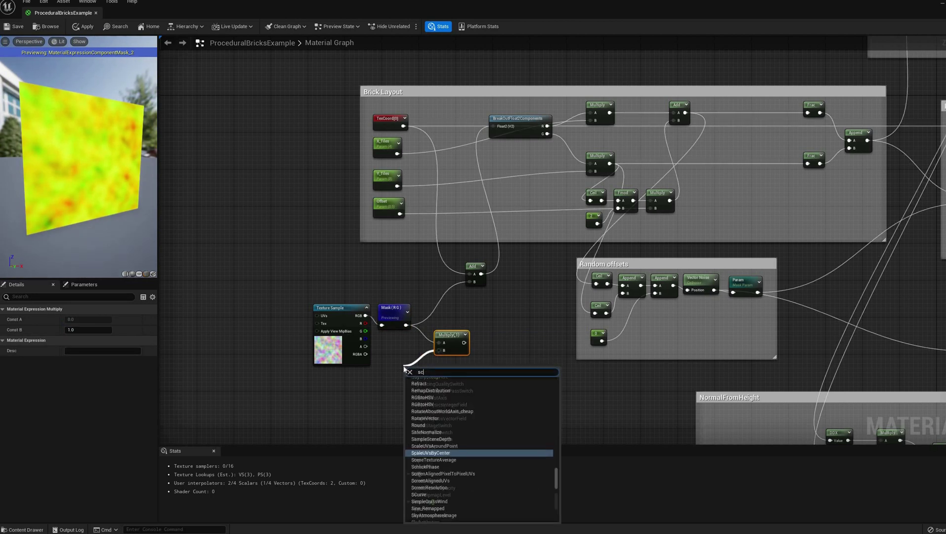
type("alar")
key("Return")
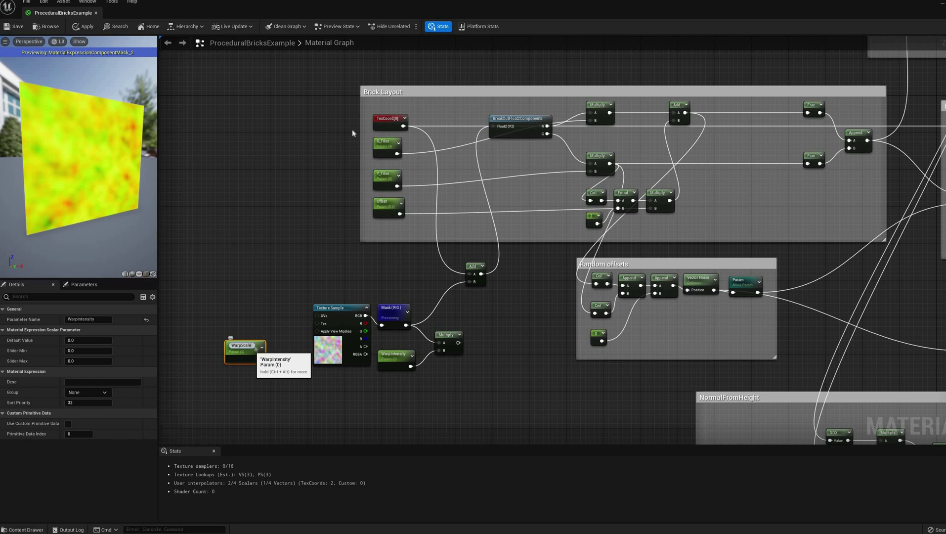
Step: Multiply TexCoord by the WarpScale parameter, feed it into the noise texture's UVs, set WarpScale to 7, and stop previewing the mask
left_click_drag(403, 127, 256, 295)
type("mul")
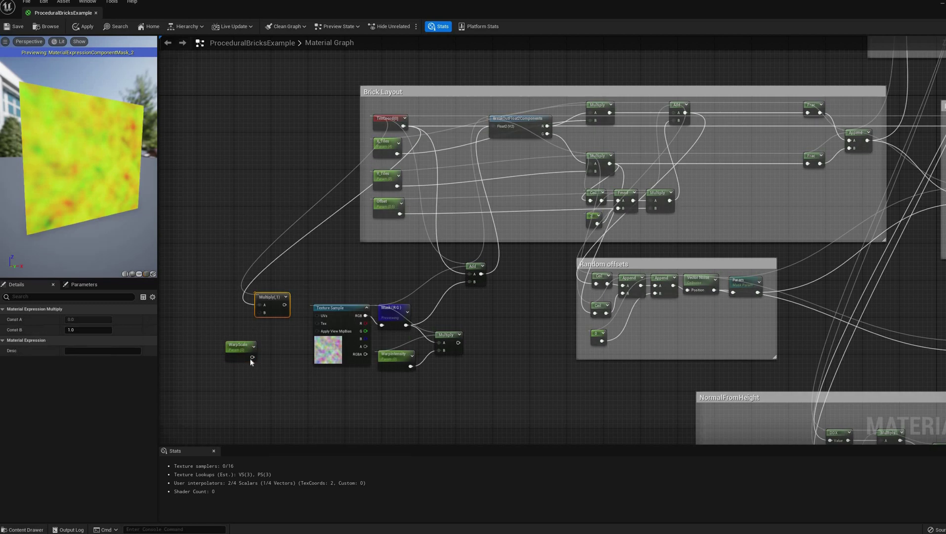
left_click_drag(252, 357, 317, 315)
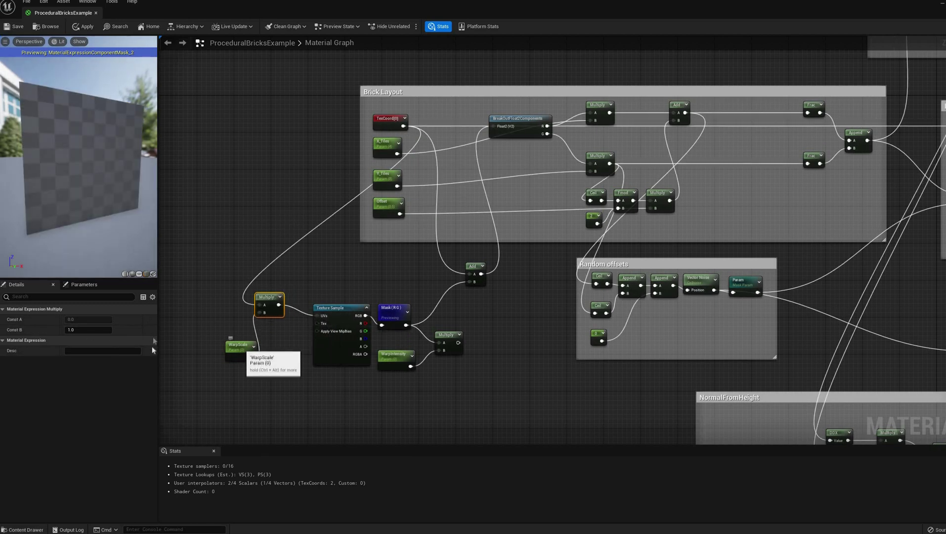
left_click(240, 345)
left_click(91, 340)
type("7")
key("Return")
right_click(394, 308)
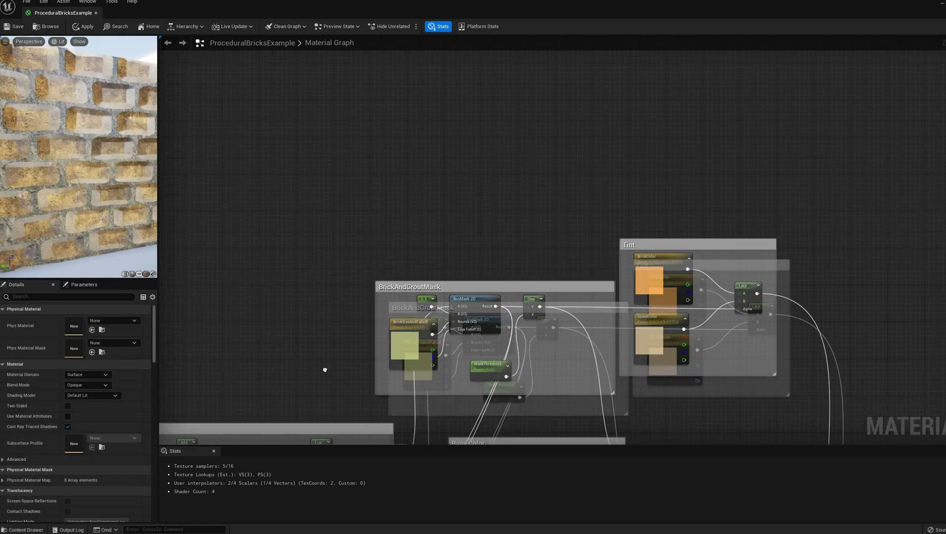
Step: Check the brick wall preview from another angle and preview the BoxMask-2D node in the BrickAndGroutMask group
right_click_drag(323, 369, 281, 295)
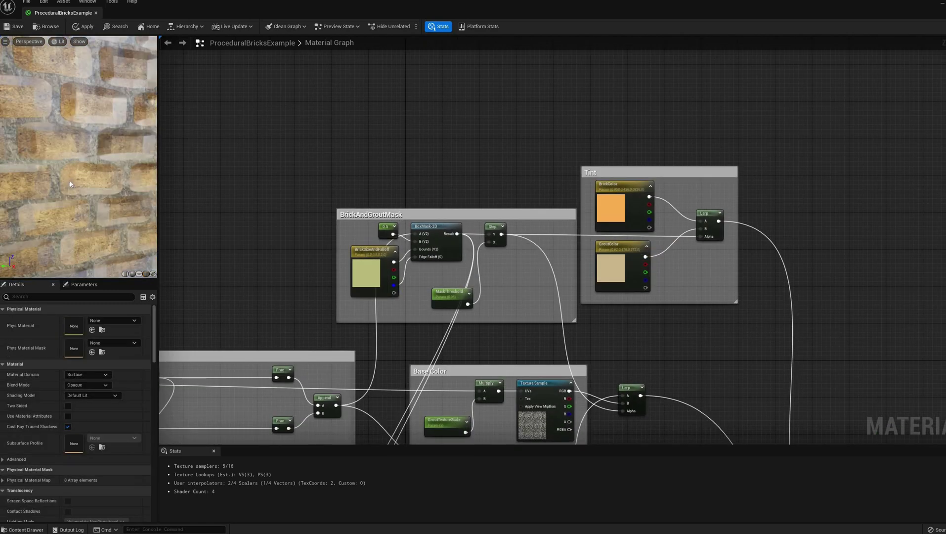
left_click_drag(99, 149, 173, 191)
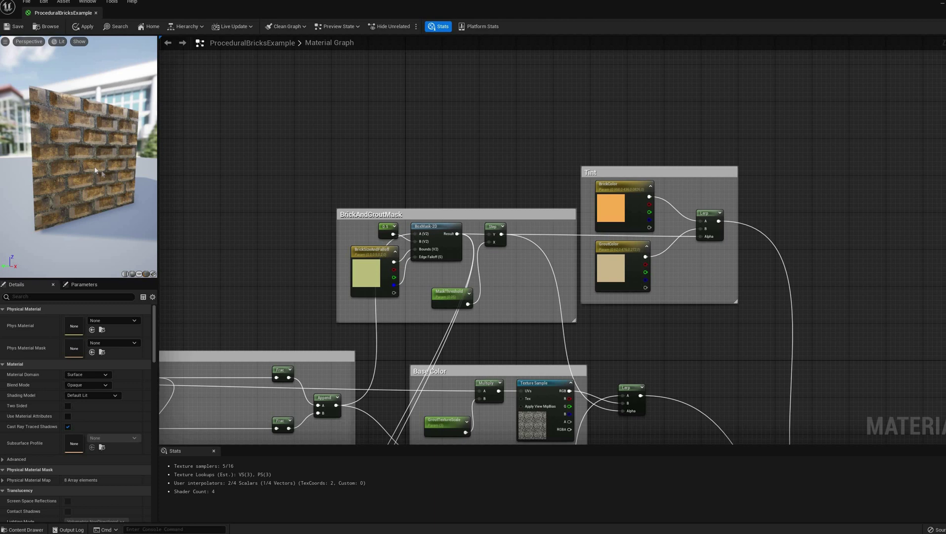
scroll(94, 170, "up", 4)
right_click_drag(407, 194, 367, 291)
right_click(421, 310)
left_click(460, 317)
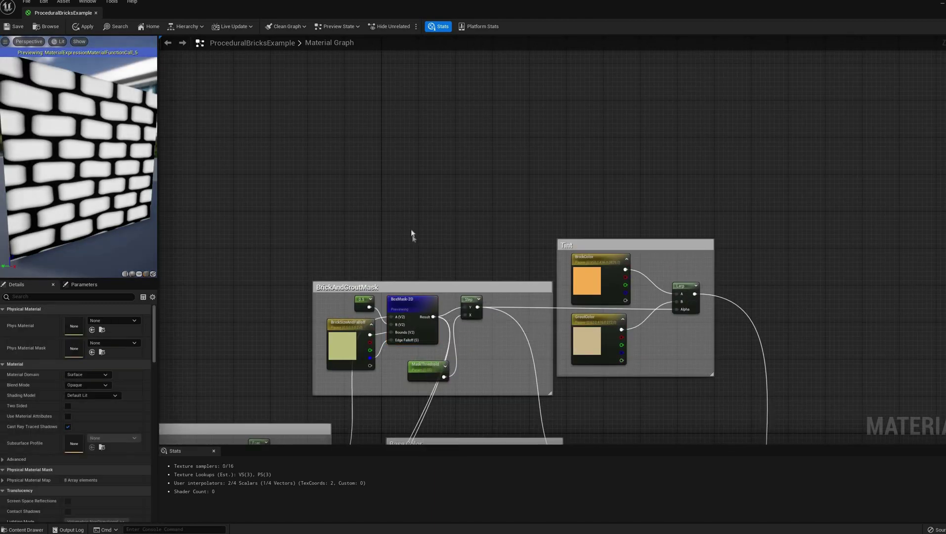
Step: Add a 1-x node from the BoxMask-2D result above the BrickAndGroutMask group and preview it
type("onem")
left_click_drag(432, 317, 501, 169)
key("Return")
right_click(440, 190)
left_click(465, 210)
Step: Add a Subtract node after the 1-x node and place a scalar parameter named CrackIntensity below it
type("sub")
key("Return")
left_click_drag(442, 169, 460, 169)
right_click(452, 205)
type("scalar")
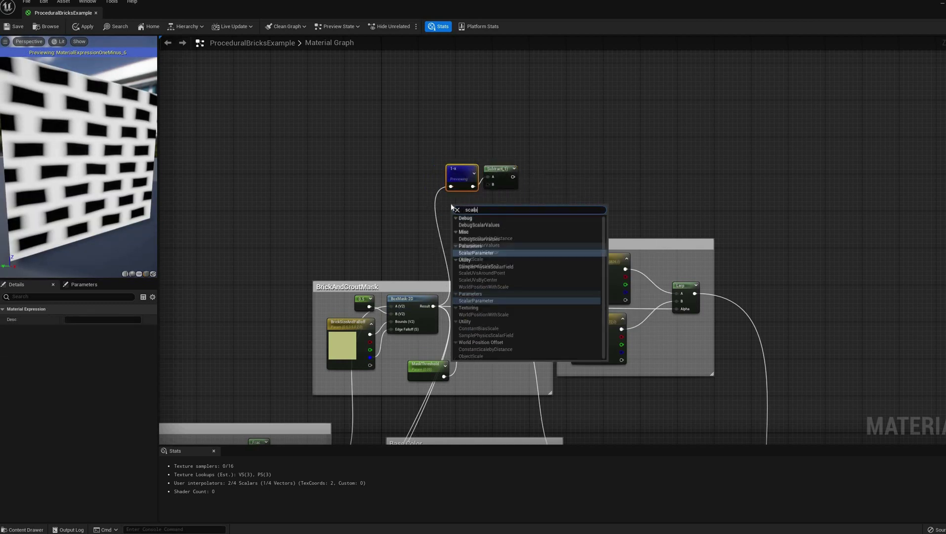
key("Return")
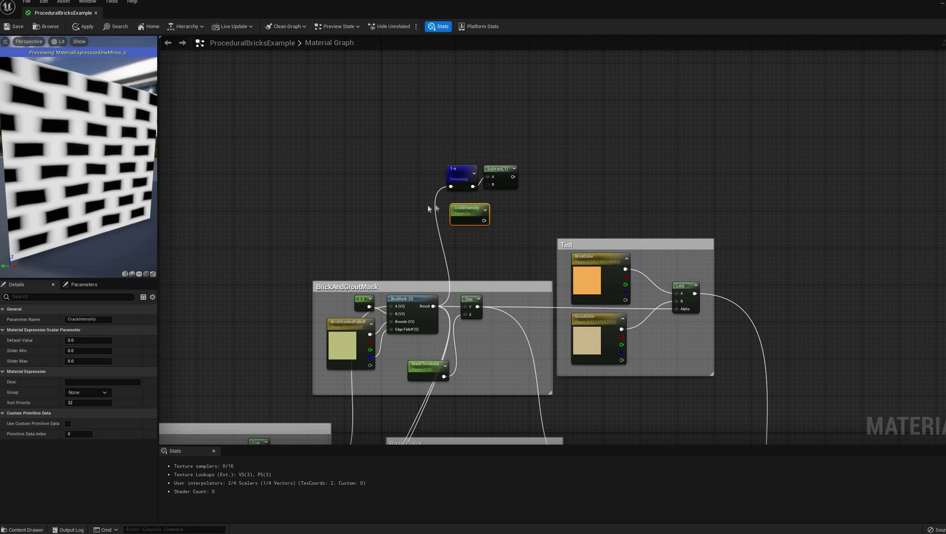
left_click_drag(467, 208, 445, 206)
Step: Route CrackIntensity through a new 1-x node into Subtract's B input and preview the Subtract node
left_click_drag(500, 168, 519, 168)
type("1-x")
key("Return")
left_click_drag(475, 217, 506, 184)
right_click(517, 170)
left_click(529, 186)
Step: Try small CrackIntensity values such as 0.1 and set its default value to 1.0
left_click(443, 210)
left_click(81, 340)
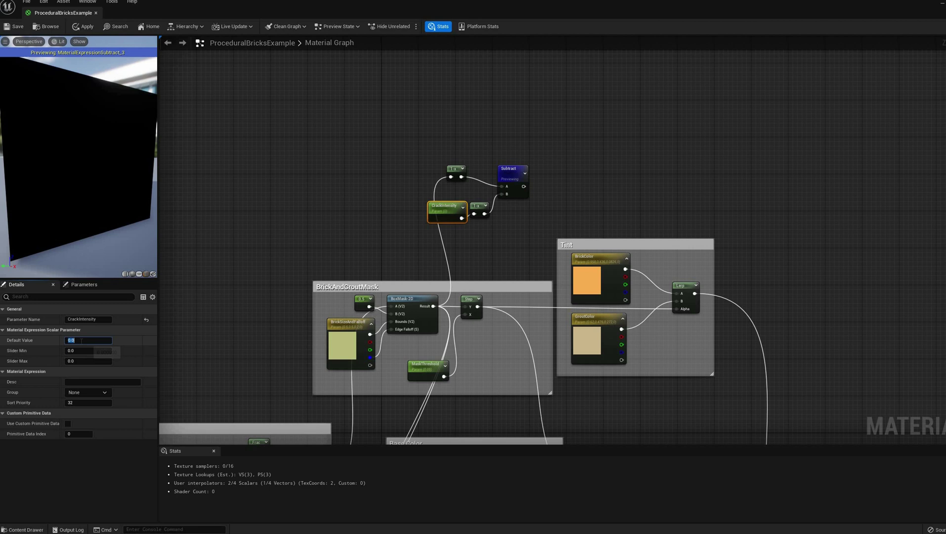
type("0.1")
key("Return")
type("0.21")
key("Return")
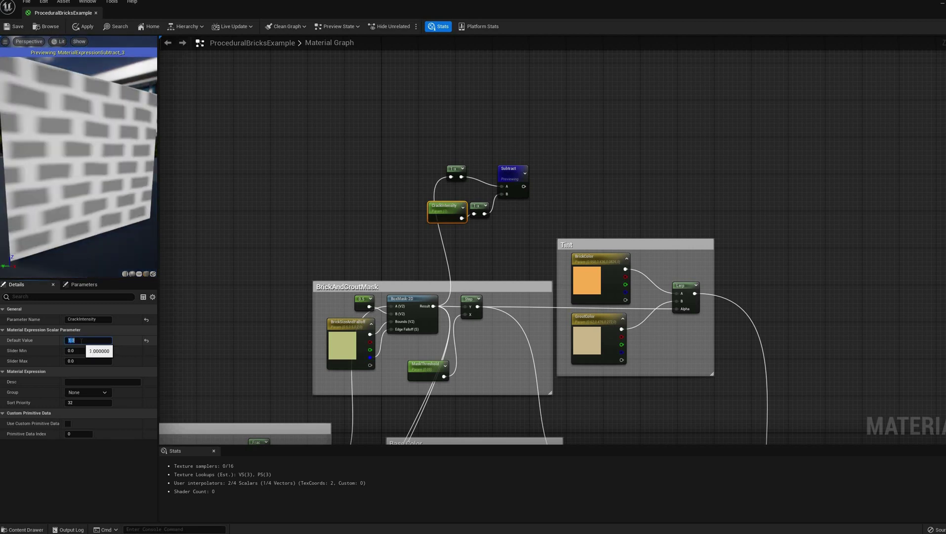
Step: Add a Texture Sample node above the Subtract node and assign the cracks texture to it
left_click(549, 194)
right_click_drag(549, 195, 475, 201)
left_click_drag(484, 194, 484, 192)
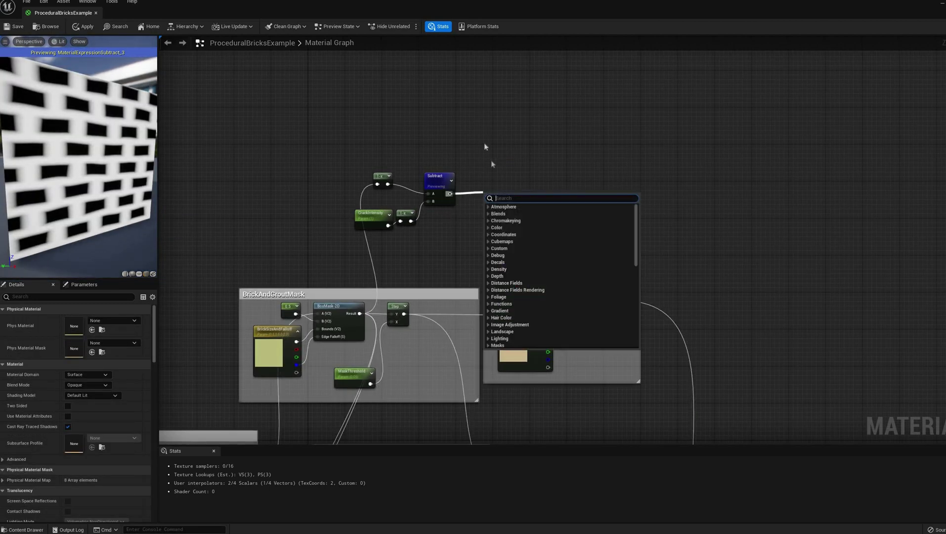
right_click_drag(463, 87, 445, 165)
right_click(445, 163)
type("tex sa")
left_click(476, 251)
left_click(127, 383)
type("crack")
left_click(124, 283)
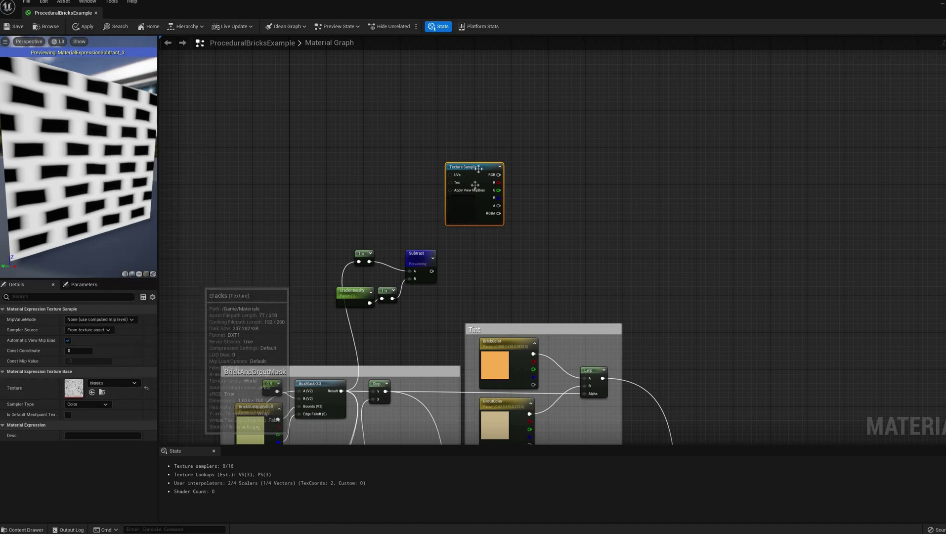
left_click_drag(474, 183, 477, 173)
Step: Create a Multiply node beside the cracks Texture Sample with TexCoord connected to its A input
right_click_drag(393, 171, 547, 118)
scroll(547, 119, "down", 2)
right_click_drag(308, 334, 457, 336)
left_click_drag(272, 372, 605, 110)
type("mul")
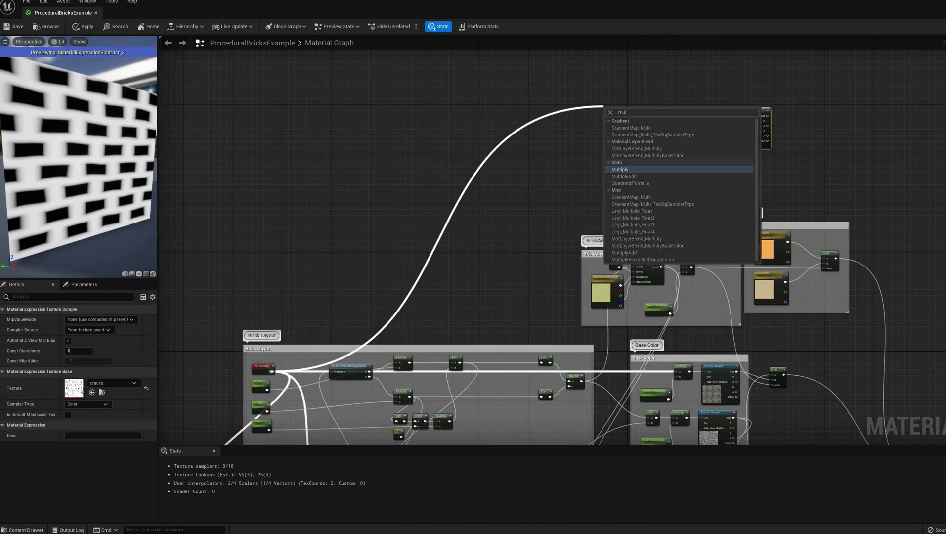
left_click(622, 169)
right_click_drag(623, 169, 463, 286)
scroll(463, 287, "up", 3)
Step: Add a CrackTextureScale scalar parameter with default 1.0 to Multiply's B input and connect the Multiply output to the cracks texture's UVs
left_click_drag(447, 188, 521, 221)
type("sca")
left_click(549, 309)
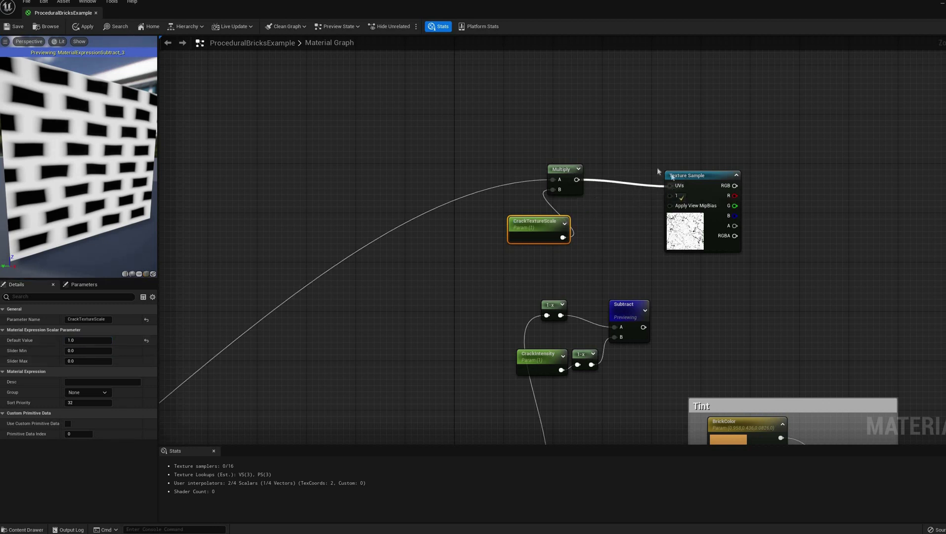
Step: Arrange the cracks texture, Multiply, CrackTextureScale and CrackIntensity nodes into a compact layout
left_click_drag(673, 177, 630, 169)
left_click_drag(561, 169, 587, 168)
left_click_drag(536, 223, 575, 213)
left_click(623, 245)
right_click_drag(624, 245, 615, 160)
left_click_drag(543, 219, 573, 218)
left_click(675, 284)
Step: Preview the Step node of the BrickAndGroutMask group and add a 1-x node from its output
right_click_drag(675, 284, 669, 277)
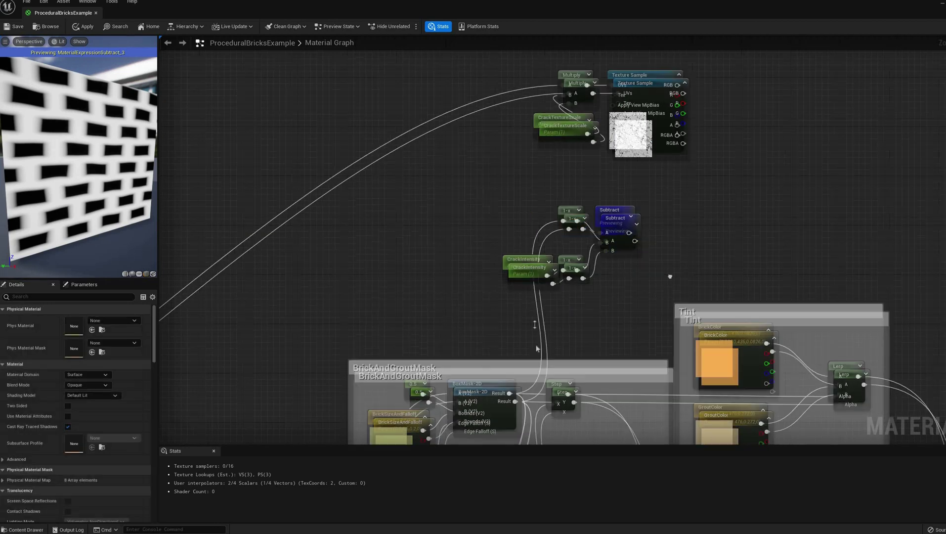
right_click(517, 349)
left_click(554, 361)
right_click_drag(554, 252, 501, 288)
left_click_drag(478, 413, 530, 272)
type("one")
key("Return")
Step: Multiply the Subtract output by the inverted Step output and preview the new Multiply node
left_click_drag(524, 228, 567, 229)
type("mul")
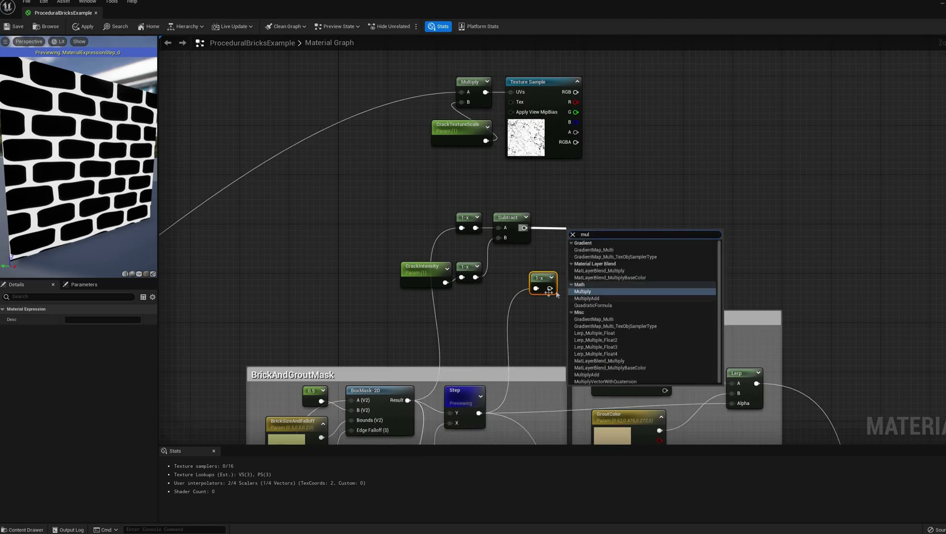
key("Return")
left_click_drag(550, 288, 506, 266)
right_click(586, 231)
left_click(610, 243)
Step: Vary CrackIntensity's default value while previewing the Multiply node and return it to 1
left_click(431, 269)
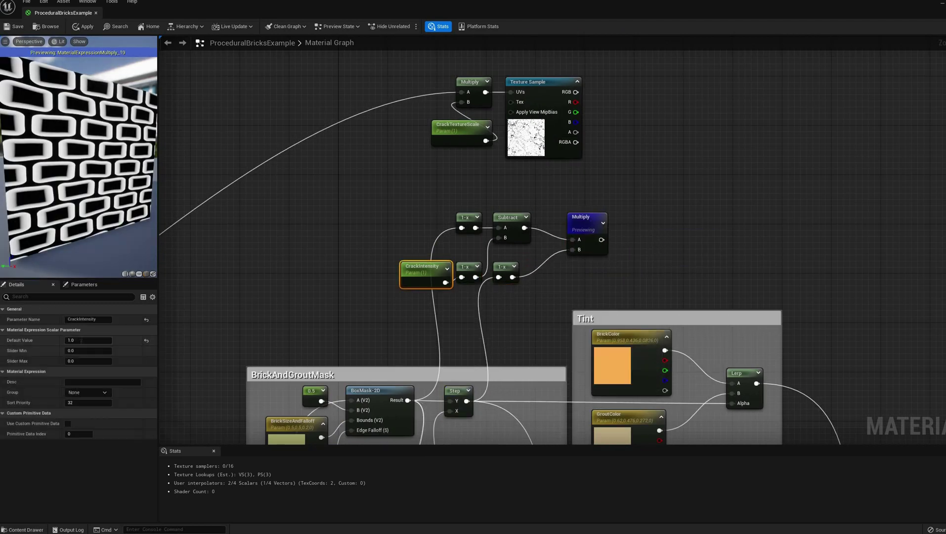
left_click(79, 371)
left_click(79, 329)
left_click(79, 330)
left_click_drag(82, 340, 96, 340)
type("1")
key("Return")
Step: Add a Lerp with Const A of 1, the cracks texture's R as B and the edge Multiply as Alpha, and preview it
right_click_drag(617, 153, 562, 201)
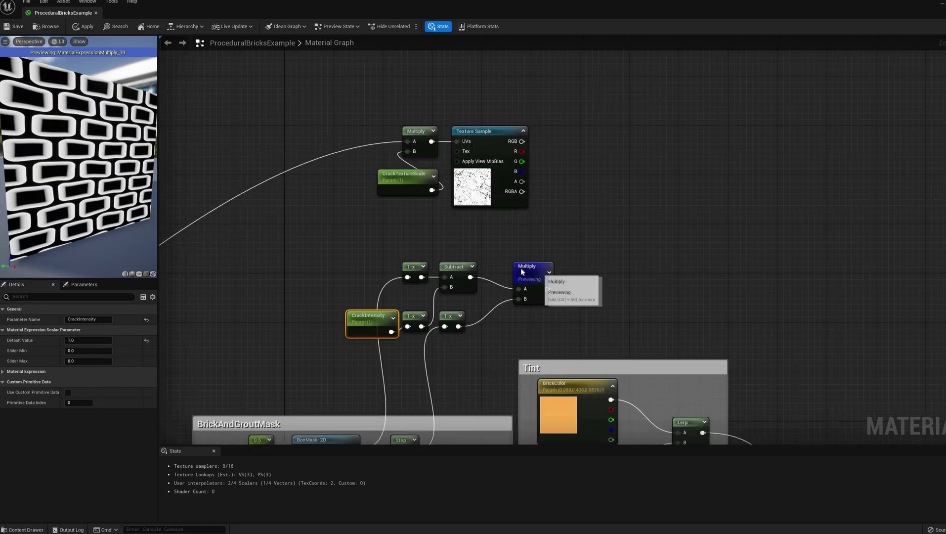
left_click_drag(523, 269, 511, 269)
right_click(521, 267)
left_click(567, 198)
right_click_drag(570, 194, 529, 222)
right_click_drag(488, 164, 491, 215)
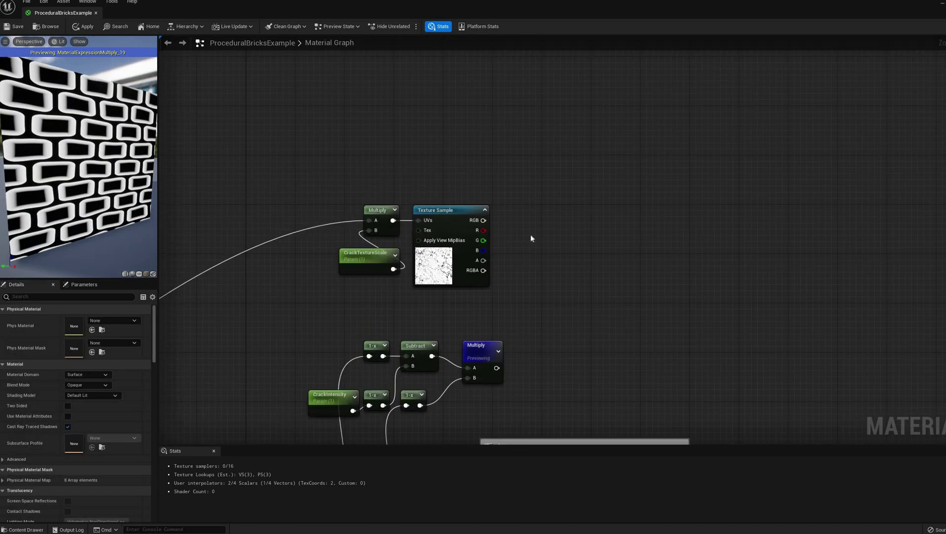
right_click(530, 236)
type("lerp")
key("Return")
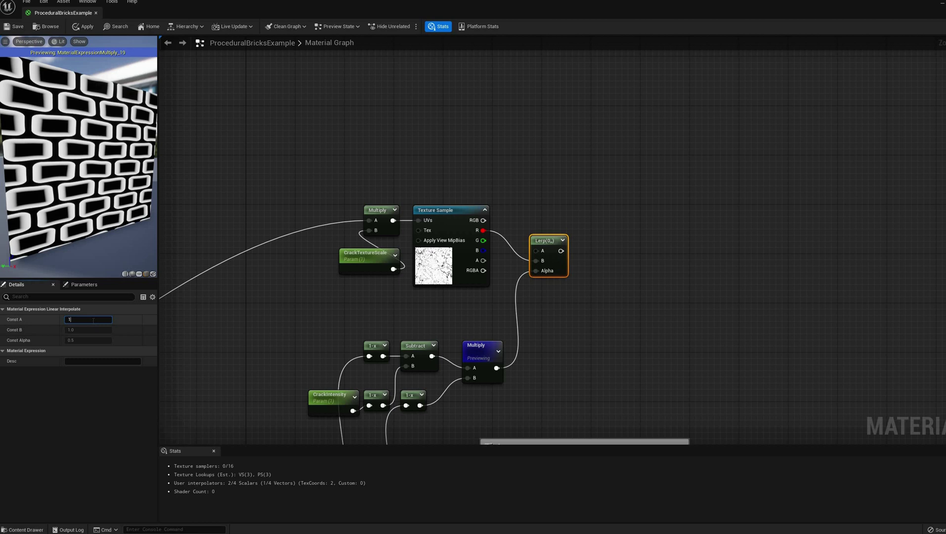
right_click(525, 210)
left_click(548, 219)
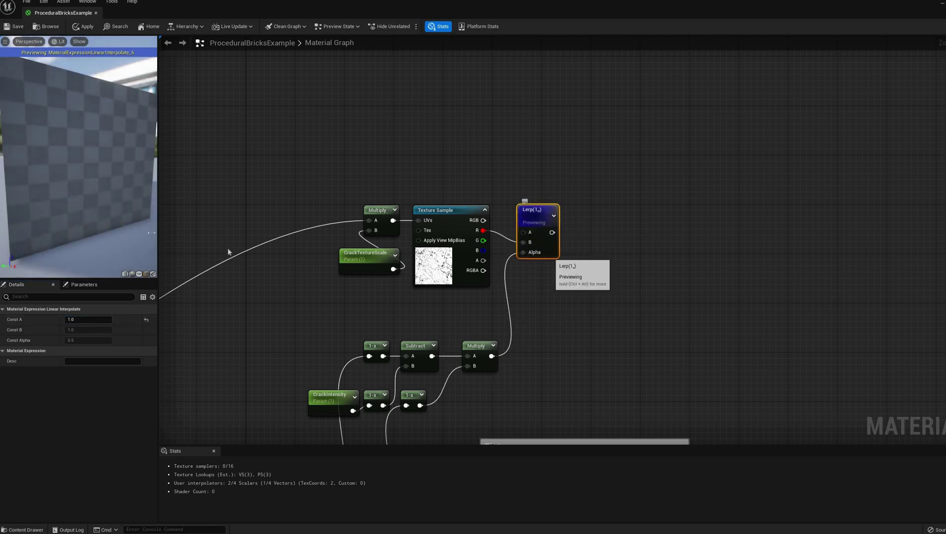
Step: Create a Multiply node combining the Lerp output with the BoxMask-2D result, and preview it
right_click_drag(510, 390, 516, 310)
scroll(517, 309, "down", 2)
left_click_drag(370, 414, 549, 286)
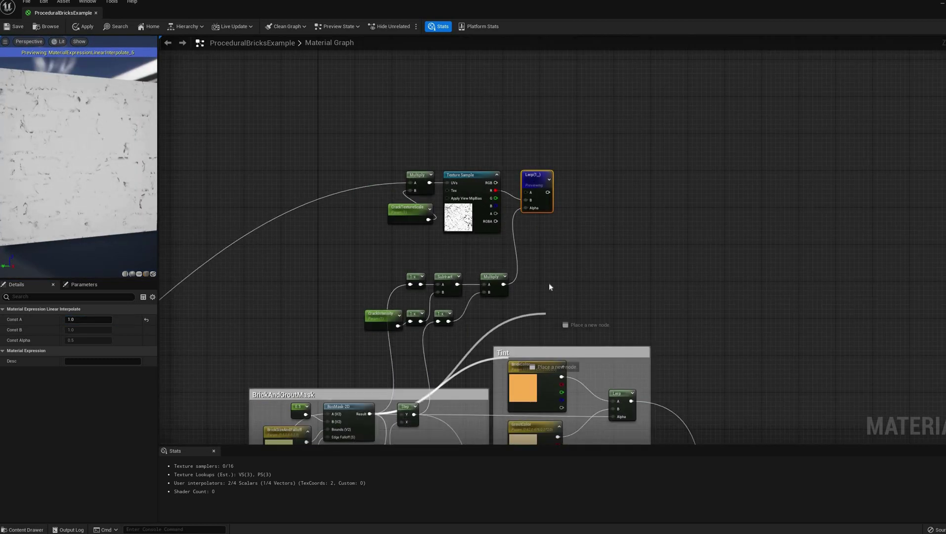
type("mul")
left_click(572, 347)
left_click_drag(548, 192, 568, 248)
left_click_drag(568, 255, 411, 415)
right_click(571, 238)
left_click(600, 262)
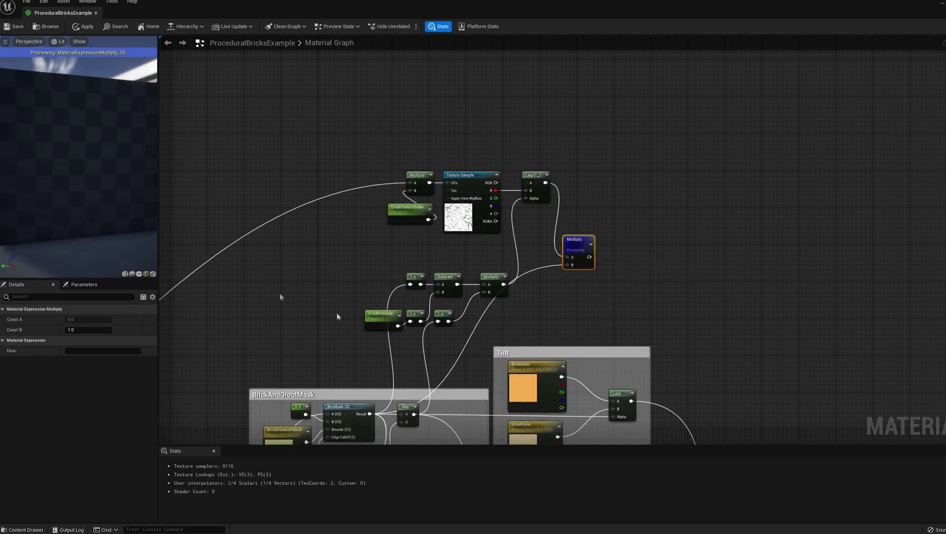
Step: Set CrackTextureScale's default value to 2
left_click(407, 209)
left_click(87, 341)
type("2")
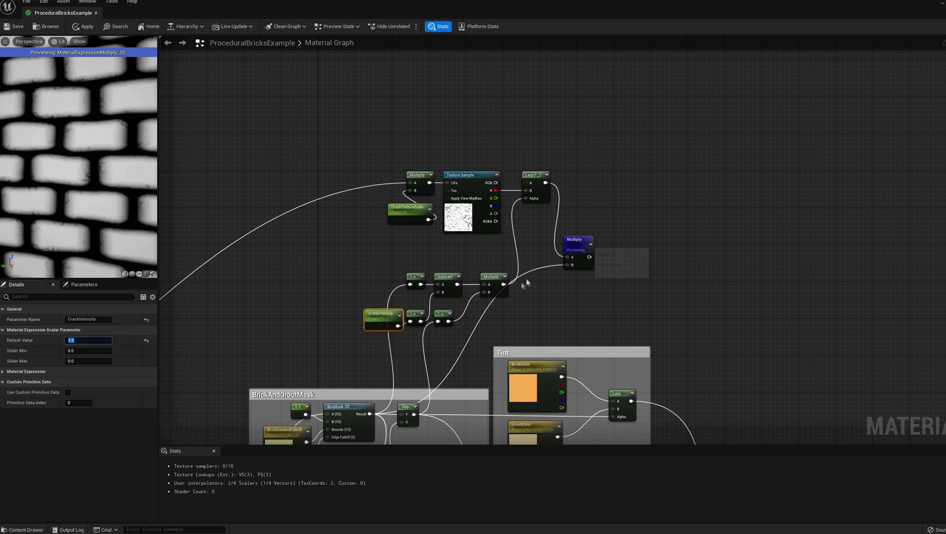
Step: Insert a Saturate node between the edge Multiply and the Lerp's Alpha input, and set CrackIntensity to 0.75
type("sat")
left_click_drag(522, 286, 534, 199)
key("Return")
left_click_drag(533, 290, 524, 276)
left_click(381, 317)
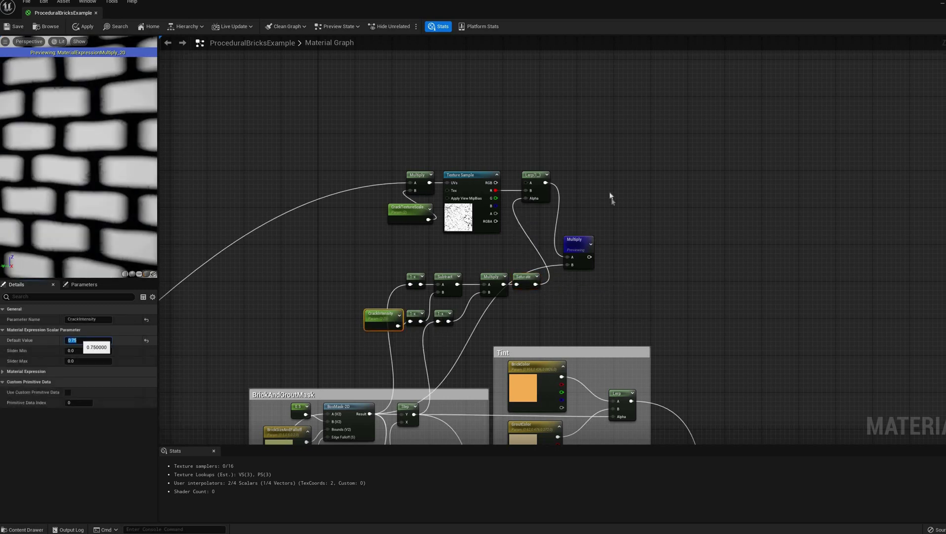
Step: Connect the final crack Multiply output to the first derivative node of the NormalFromHeight group
scroll(610, 197, "down", 2)
right_click_drag(601, 235, 648, 105)
left_click_drag(647, 105, 397, 277)
Step: Enclose all the crack nodes in a comment box named EdgeCracks
right_click_drag(483, 225, 462, 435)
scroll(483, 341, "down", 1)
scroll(596, 107, "up", 2)
left_click_drag(599, 130, 385, 309)
right_click(392, 285)
left_click(443, 342)
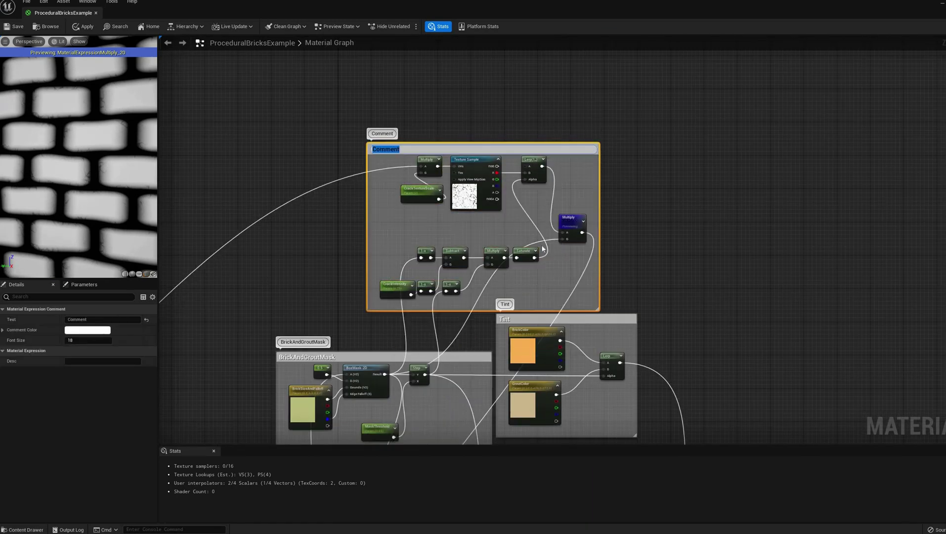
Step: Move the EdgeCracks group below the Warp group, next to NormalFromHeight
scroll(568, 237, "down", 3)
right_click_drag(650, 266, 742, 154)
left_click_drag(650, 96, 455, 323)
scroll(467, 347, "up", 4)
right_click_drag(467, 346, 470, 287)
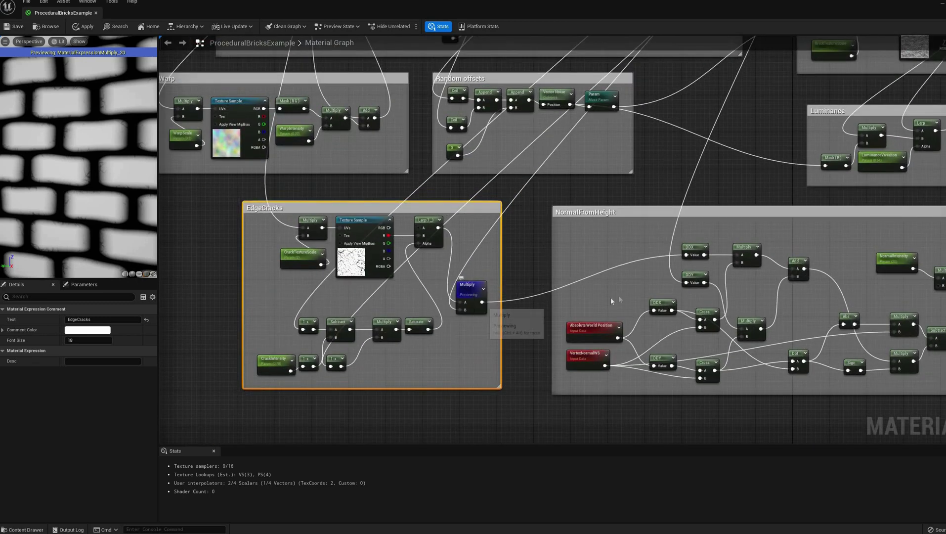
Step: Connect the EdgeCracks Multiply output to the second derivative node in NormalFromHeight as well, and stop previewing the Multiply
left_click_drag(482, 302, 633, 311)
left_click_drag(689, 285, 687, 282)
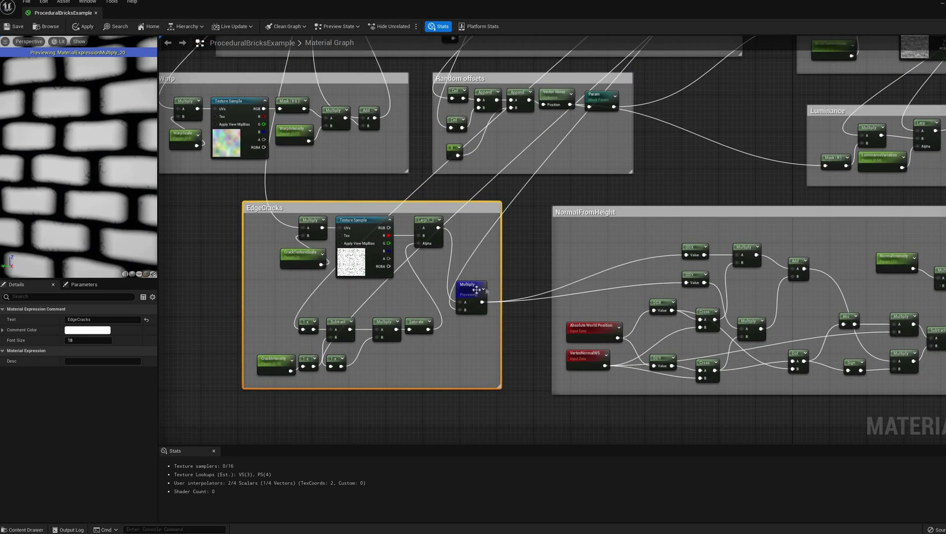
right_click(467, 296)
left_click(509, 301)
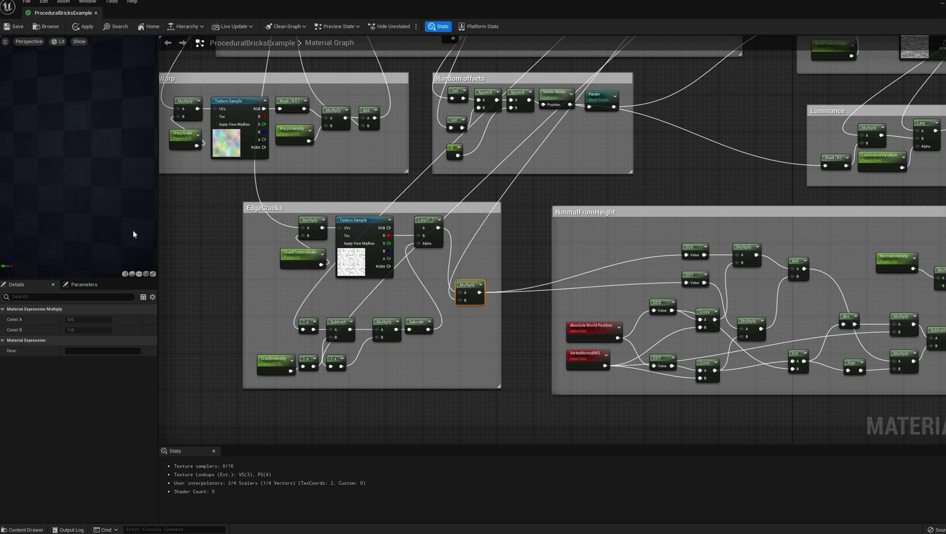
Step: Examine the brick material preview from several angles and review the node groups across the graph
mouse_move(127, 225)
left_mouse_down()
mouse_move(106, 220)
mouse_move(126, 229)
left_mouse_up()
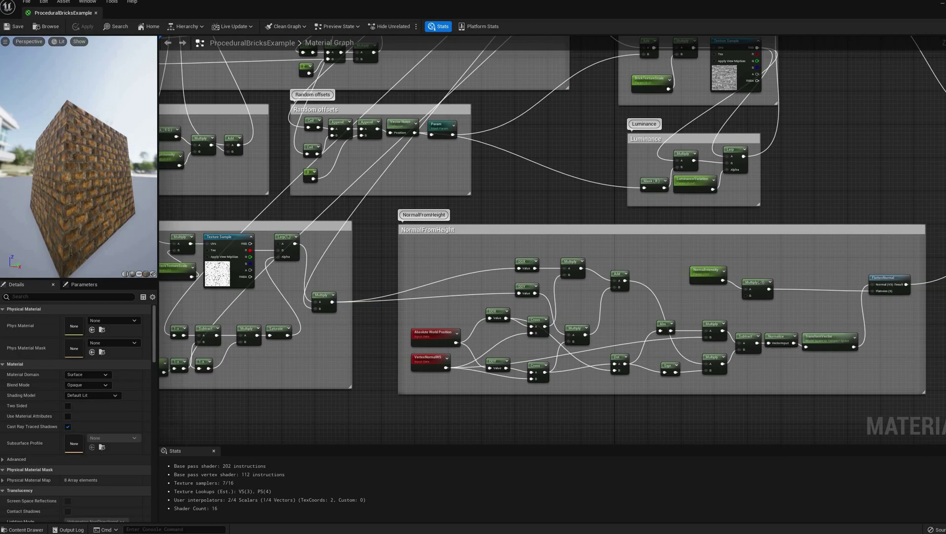
left_click_drag(116, 226, 116, 227)
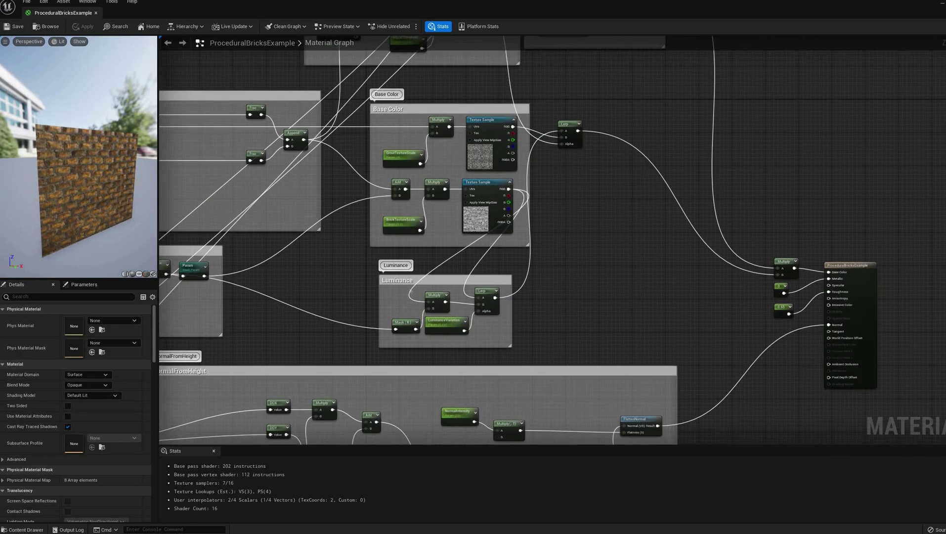
right_click_drag(758, 298, 523, 271)
scroll(595, 335, "up", 3)
scroll(46, 135, "up", 2)
left_click_drag(46, 134, 132, 212)
right_click_drag(330, 290, 446, 187)
scroll(445, 187, "down", 1)
right_click_drag(421, 229, 492, 196)
right_click_drag(266, 323, 711, 288)
right_click_drag(199, 270, 574, 331)
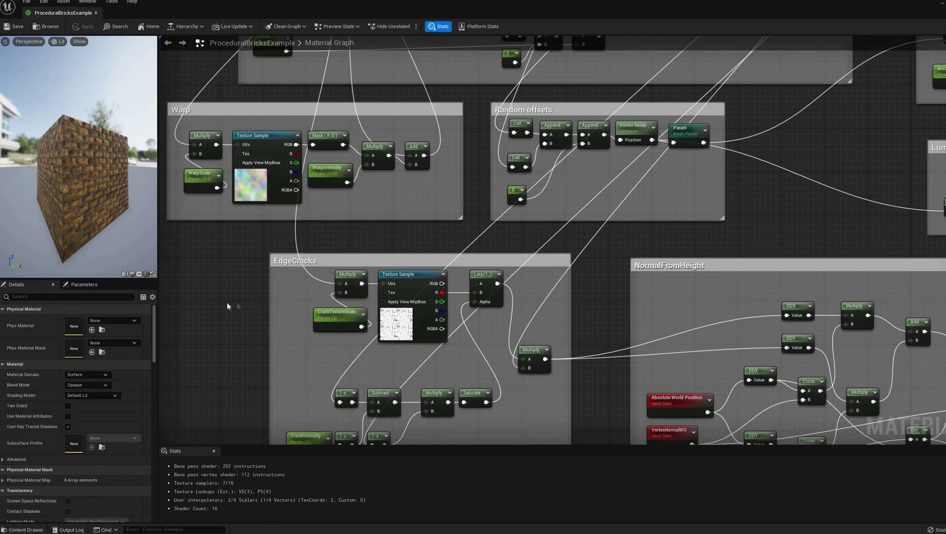
right_click_drag(906, 161, 393, 331)
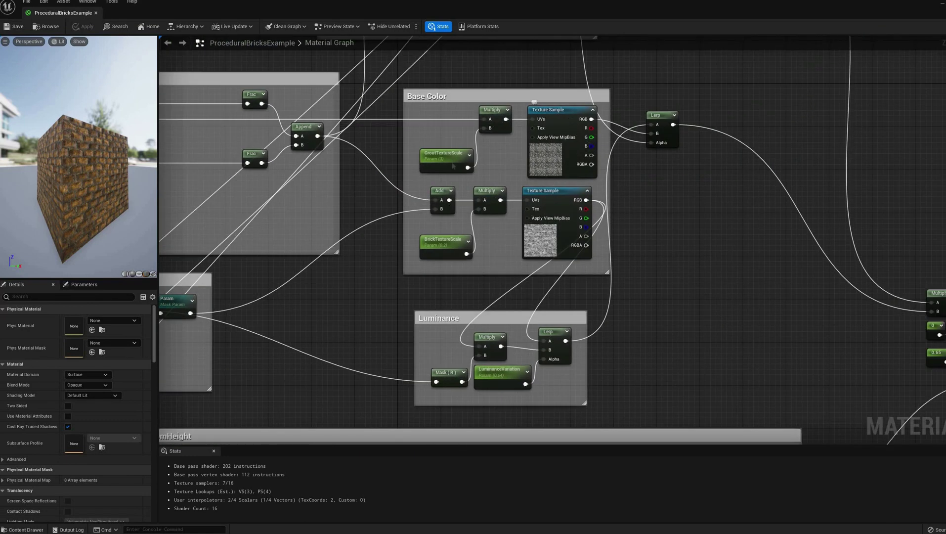
Step: Review the connections into the material output node and inspect the brick surface up close in the preview
right_click_drag(735, 327, 522, 239)
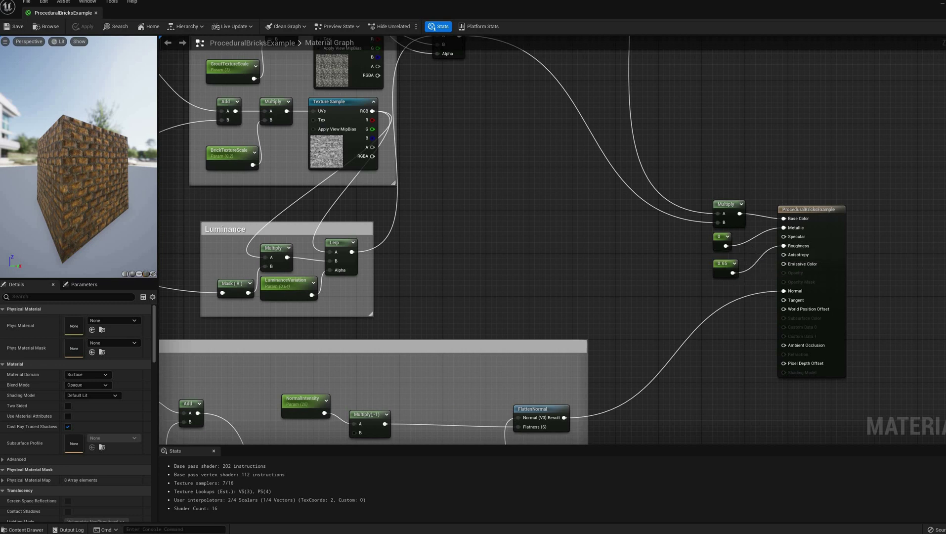
right_click_drag(766, 353, 689, 295)
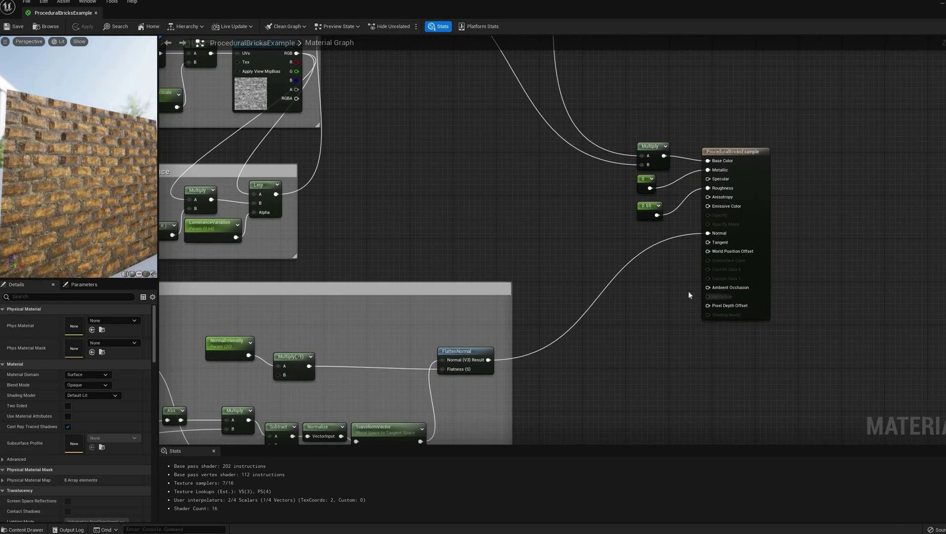
left_click_drag(65, 226, 82, 229)
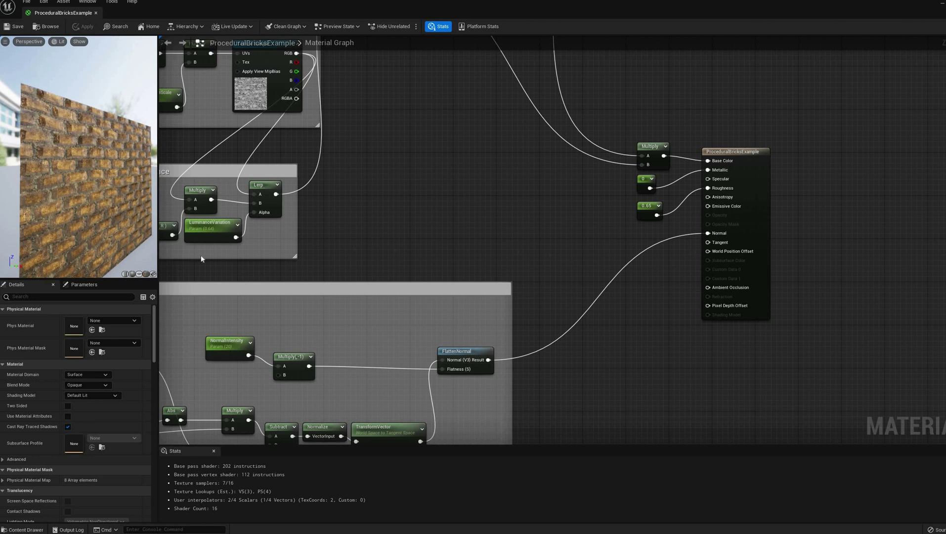
left_click_drag(201, 259, 397, 278)
right_click_drag(397, 278, 740, 222)
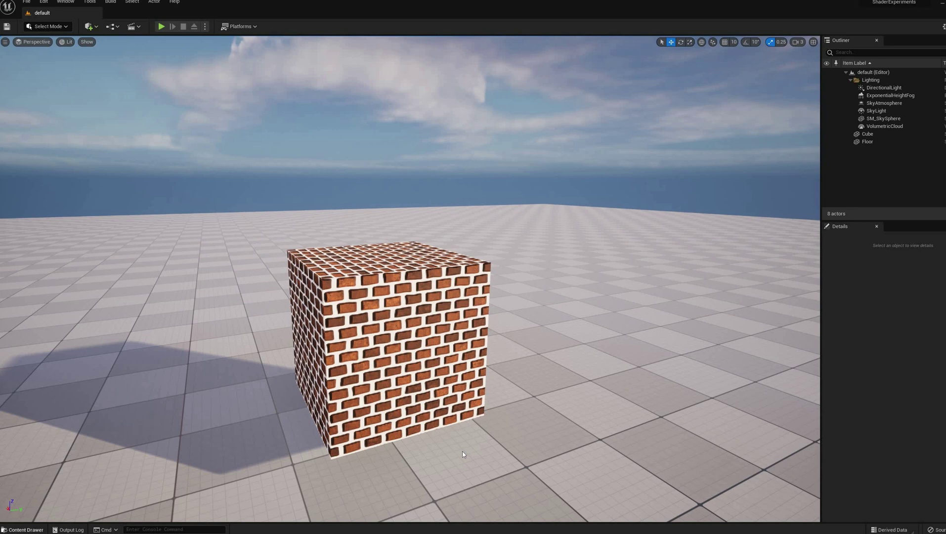
Step: Create a material instance of ProceduralBricksExample in the Materials folder and apply it to the cube in the level
key("ctrl+space")
right_click(597, 396)
left_click(655, 214)
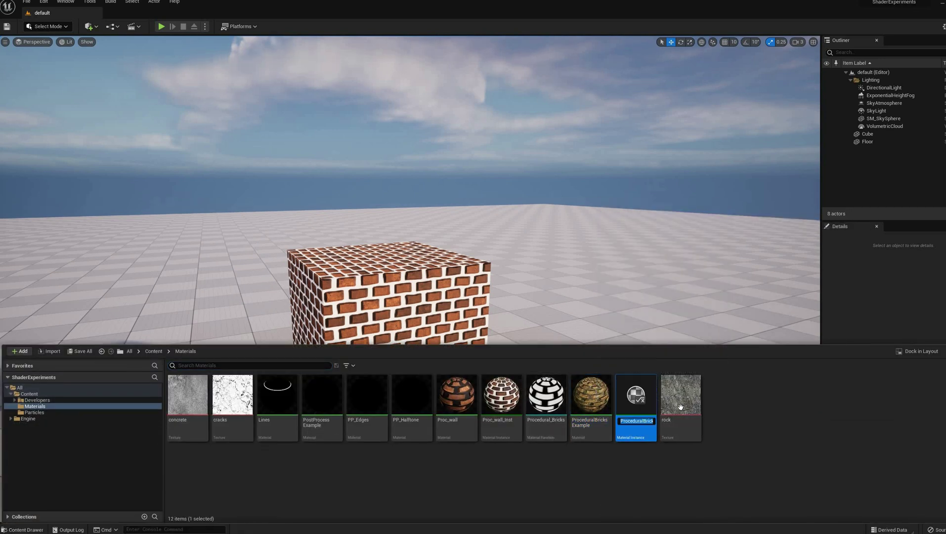
left_click_drag(546, 339, 420, 302)
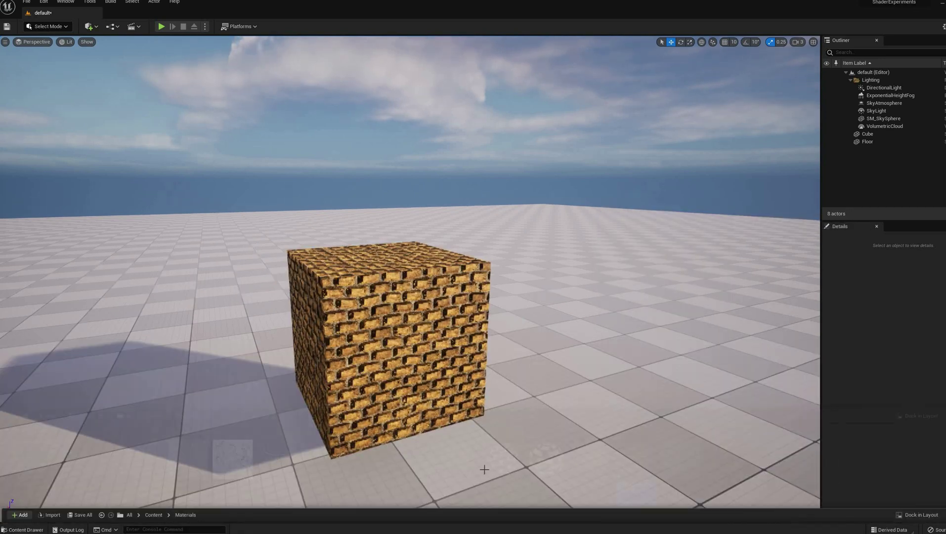
Step: Open ProceduralBricksExample_Inst for editing and place its floating editor window so the level view stays accessible beside it
right_click_drag(483, 468, 316, 477)
key("ctrl+space")
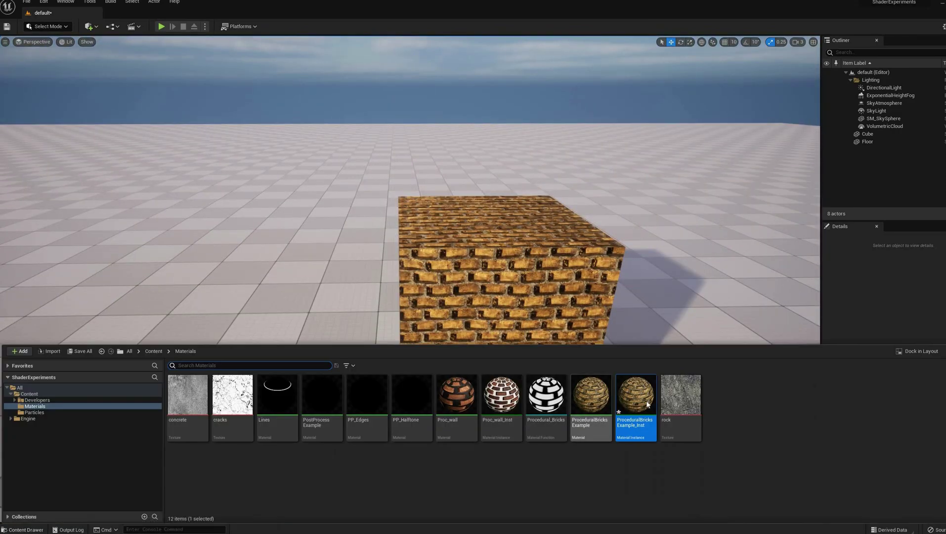
double_click(637, 406)
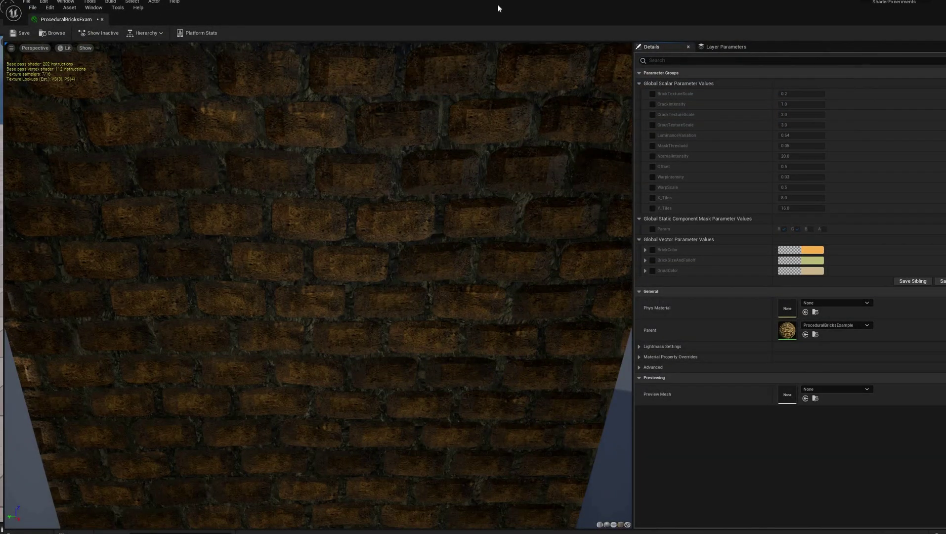
left_click_drag(499, 7, 514, 85)
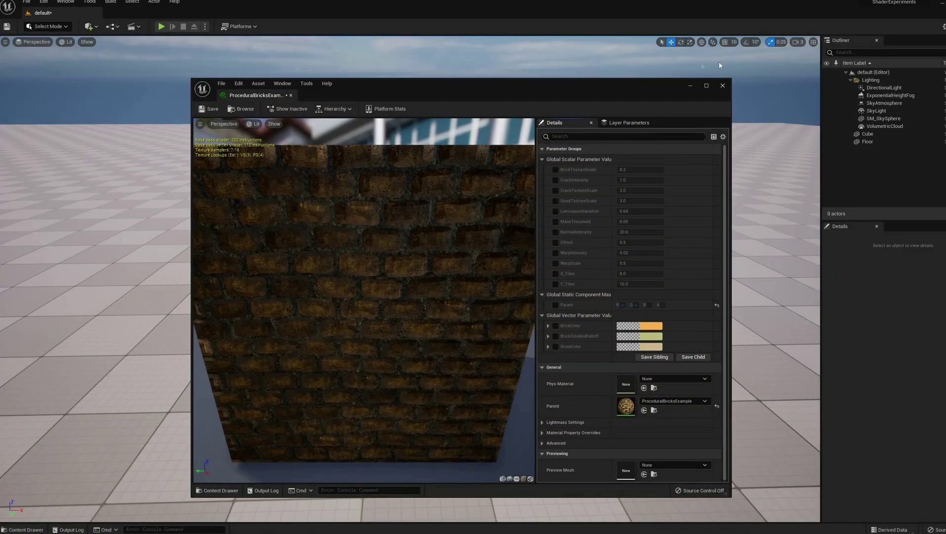
mouse_move(719, 66)
left_mouse_down()
mouse_move(686, 52)
mouse_move(725, 50)
left_mouse_up()
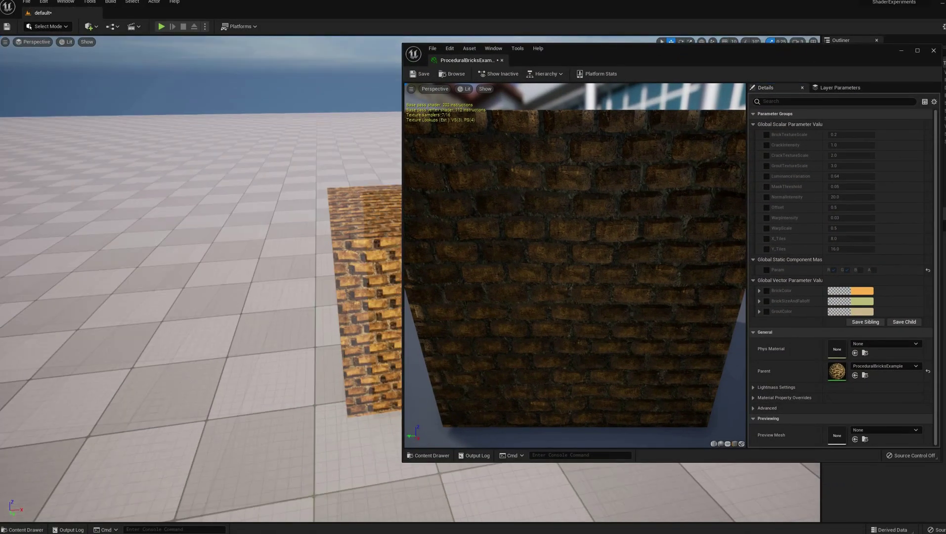
Step: Bring the whole cube into view beside the instance editor, enable the BrickColor override and open its color for editing
right_click_drag(237, 277, 321, 304)
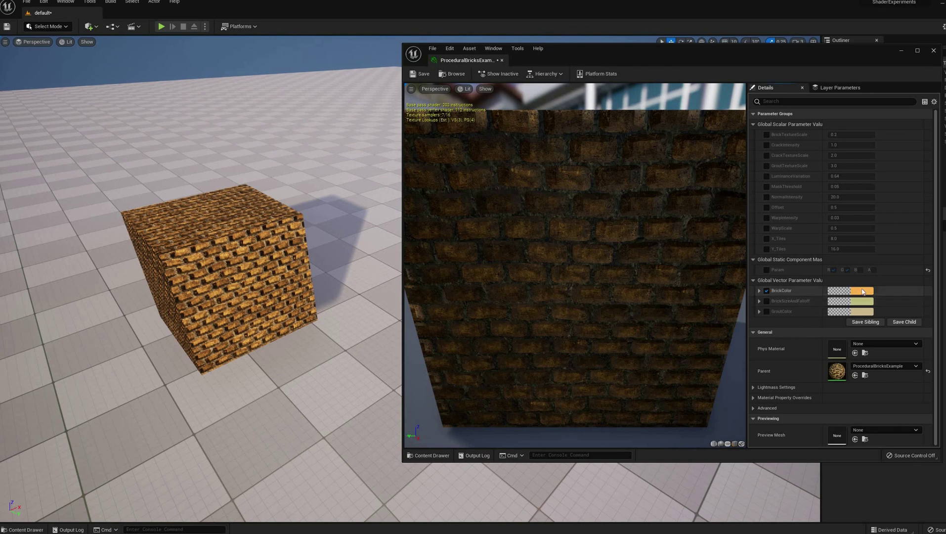
left_click(860, 293)
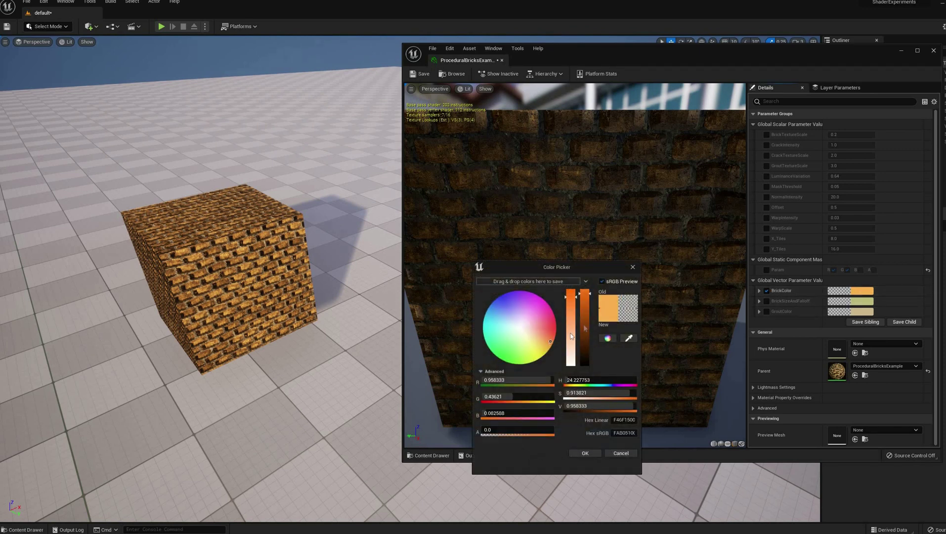